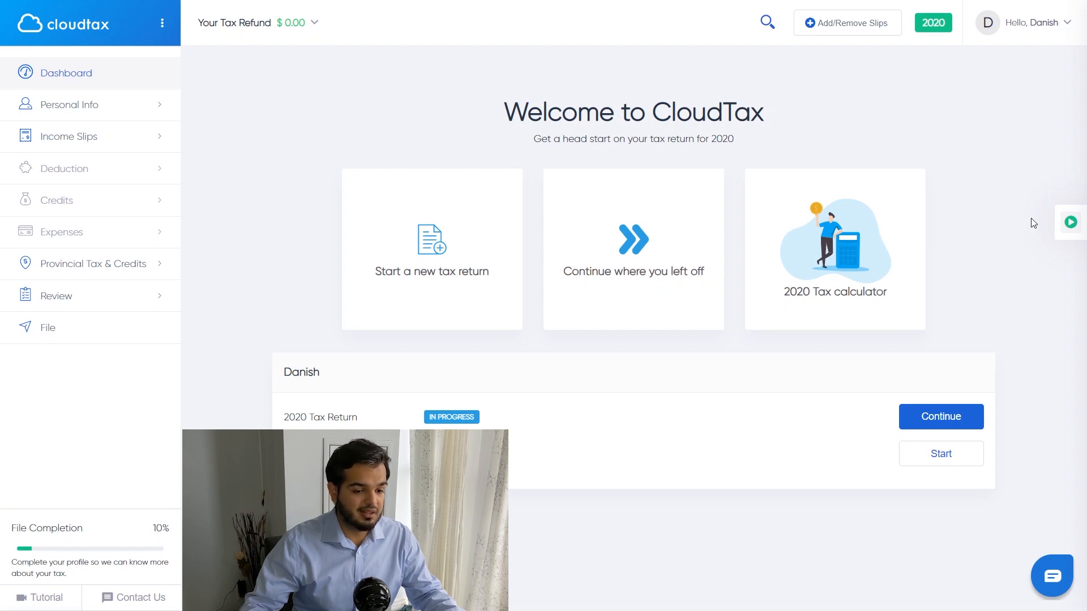
Step: Browse the tutorial videos panel, then close it
{"action": "left_click", "coordinate": [1069, 222]}
{"action": "scroll", "coordinate": [925, 222], "scroll_direction": "up", "scroll_amount": 20}
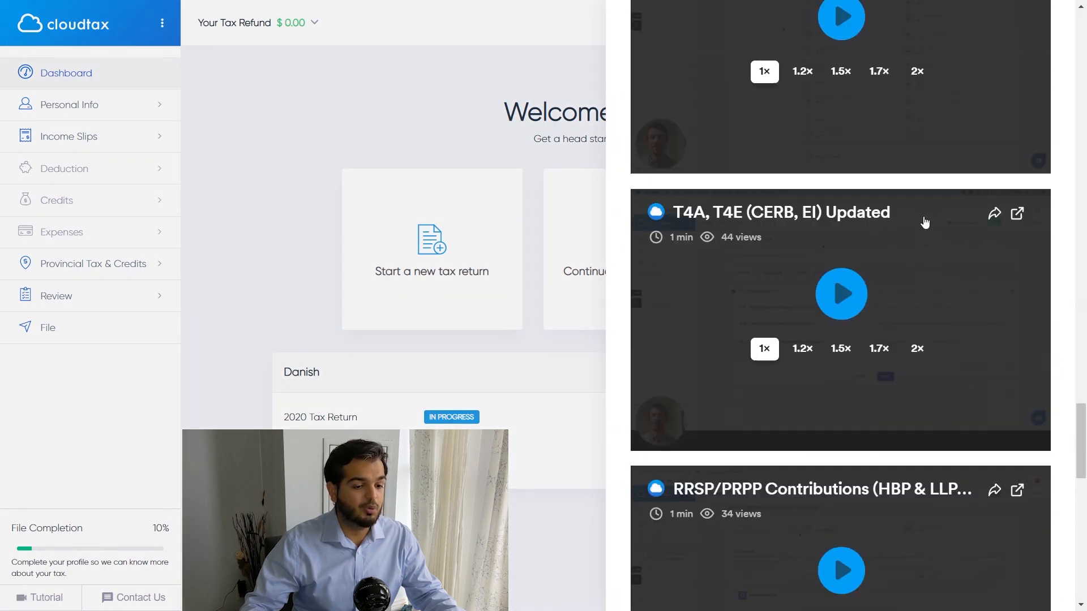
{"action": "left_click", "coordinate": [923, 222]}
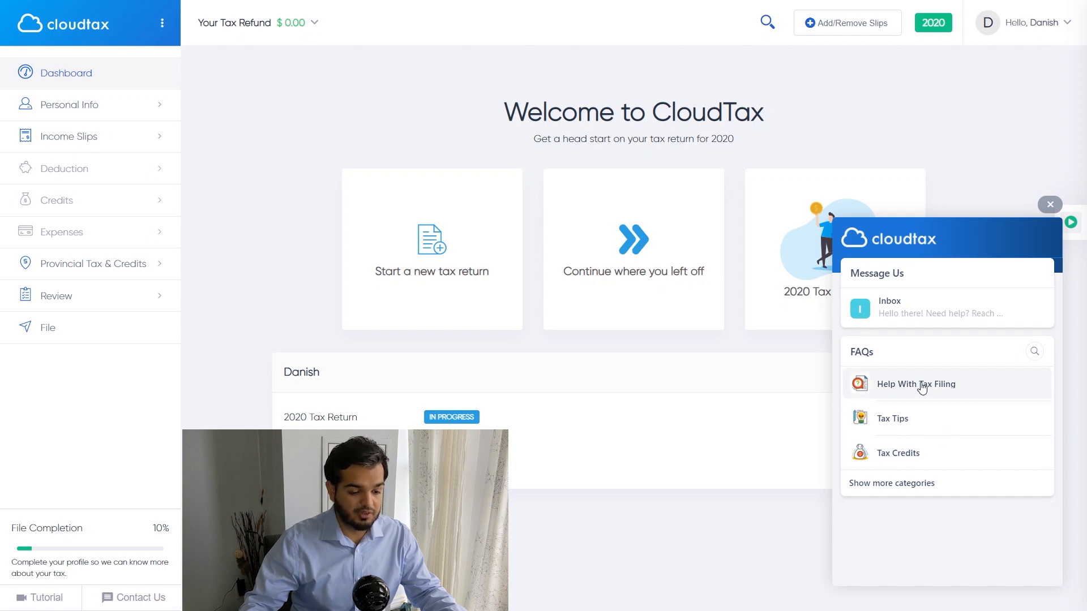
Step: Read the Tax Tips help articles, close the chat, and show the $0.00 refund summary
{"action": "left_click", "coordinate": [924, 420]}
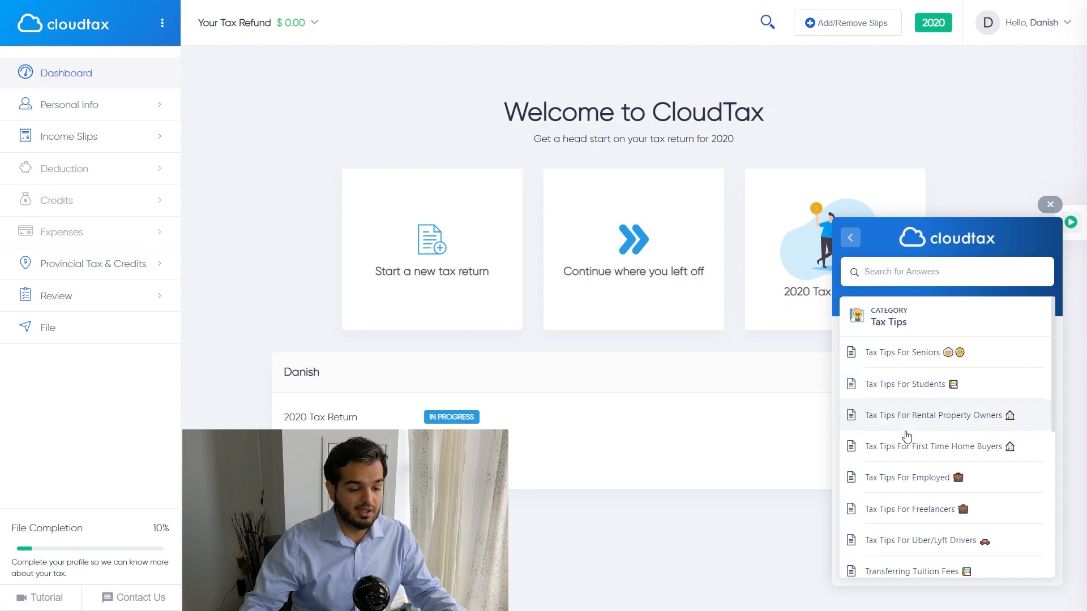
{"action": "scroll", "coordinate": [907, 448], "scroll_direction": "down", "scroll_amount": 4}
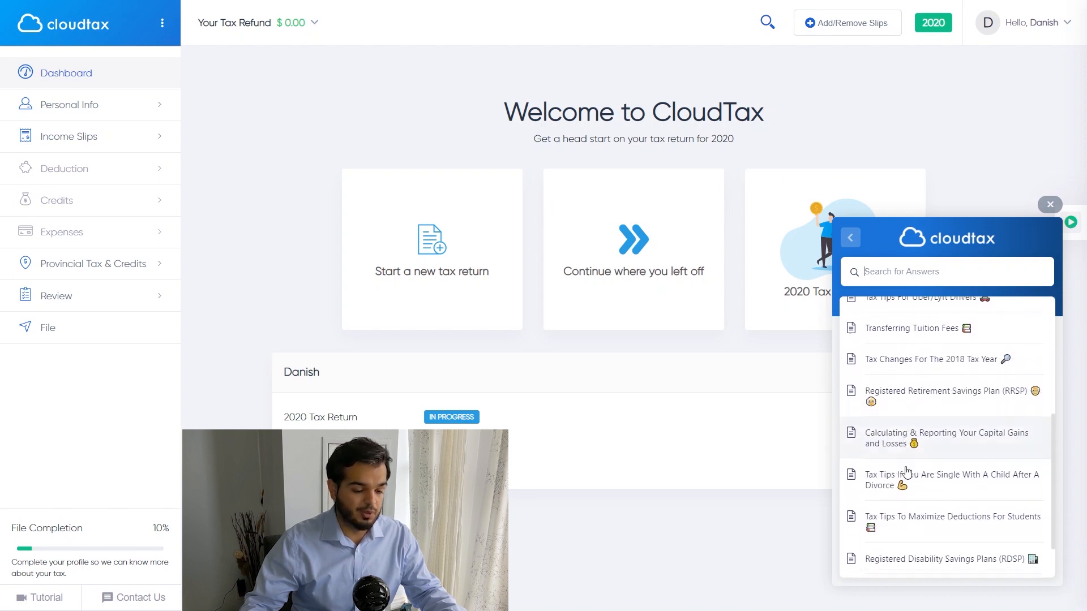
{"action": "scroll", "coordinate": [907, 471], "scroll_direction": "down", "scroll_amount": 1}
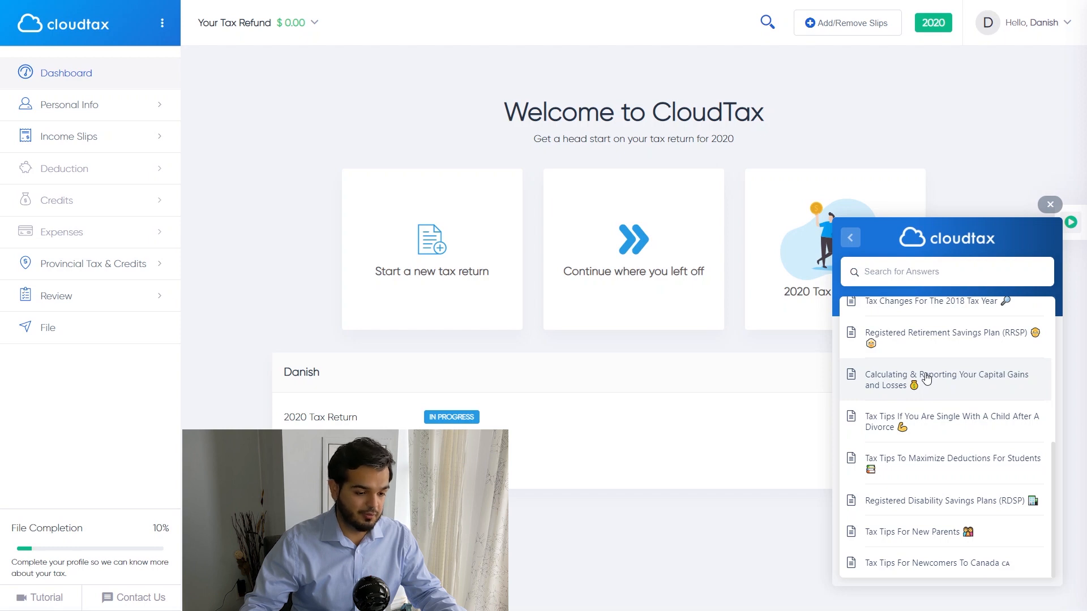
{"action": "left_click", "coordinate": [1049, 204]}
{"action": "left_click", "coordinate": [257, 23]}
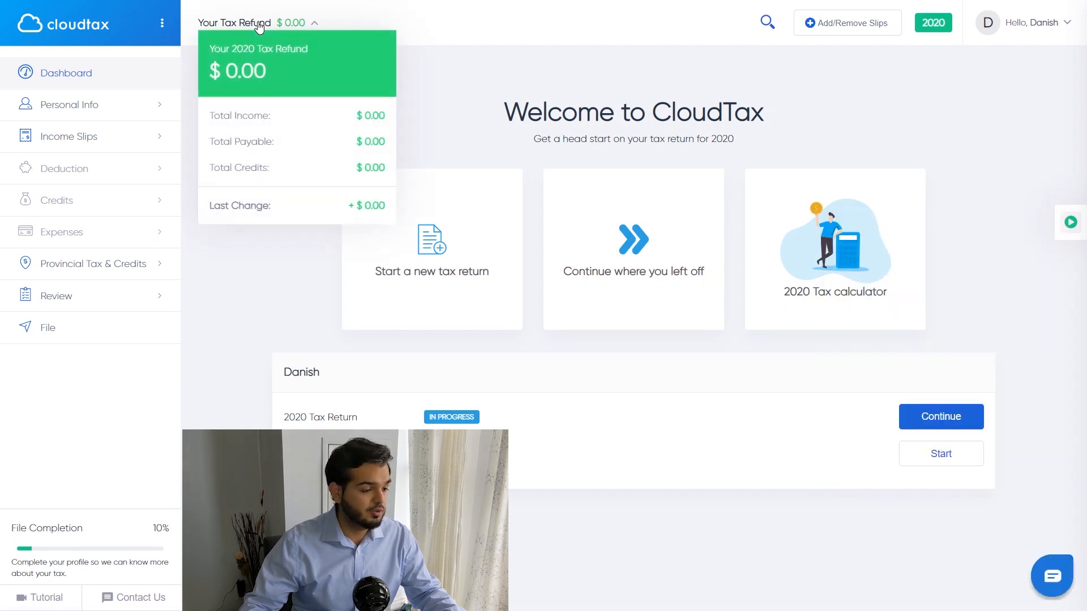
Step: Start a new 2020 return and enter the taxpayer's first name
{"action": "left_click", "coordinate": [280, 86]}
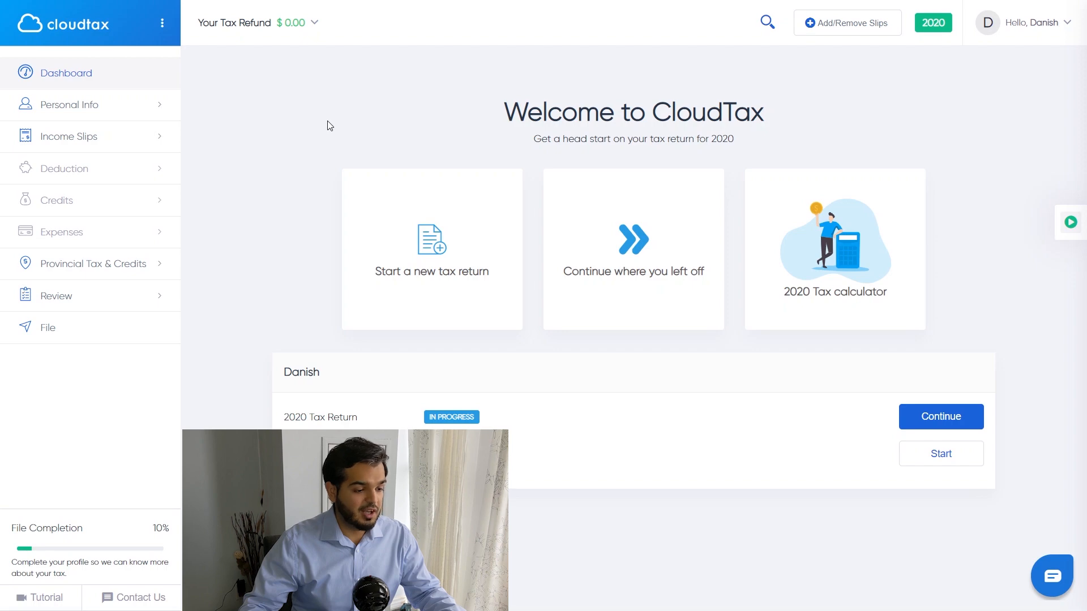
{"action": "left_click", "coordinate": [422, 245]}
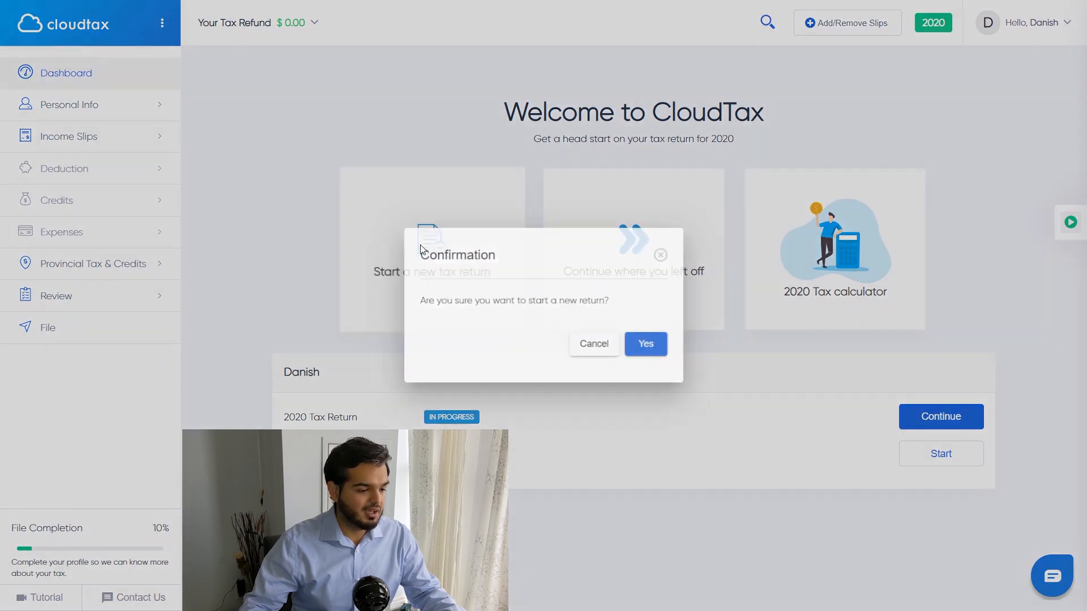
{"action": "left_click", "coordinate": [652, 347]}
{"action": "type", "text": "John"}
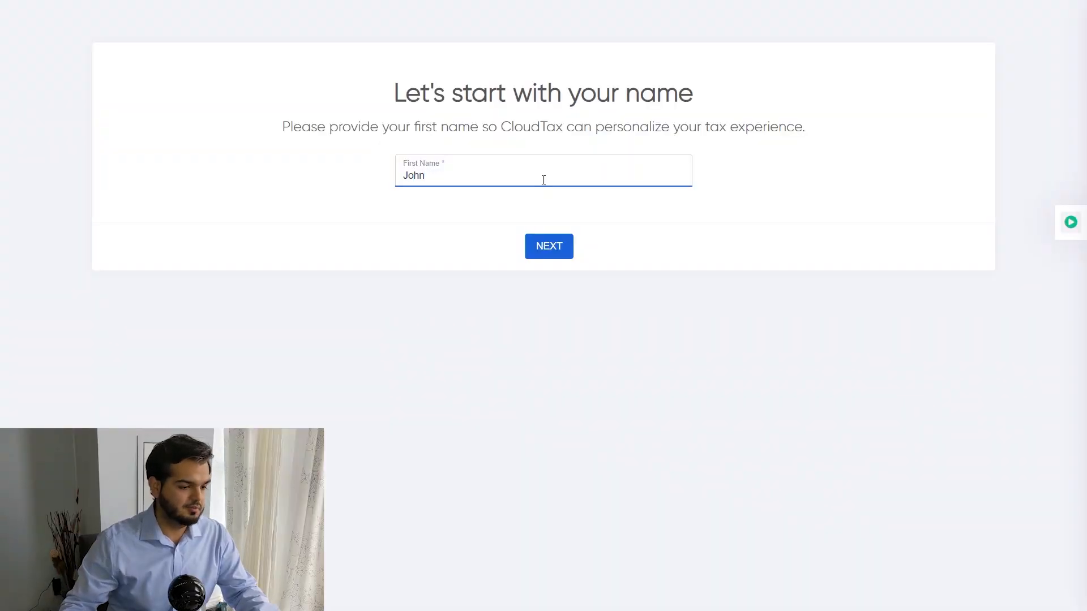
{"action": "key", "text": "Return"}
{"action": "left_click", "coordinate": [598, 159]}
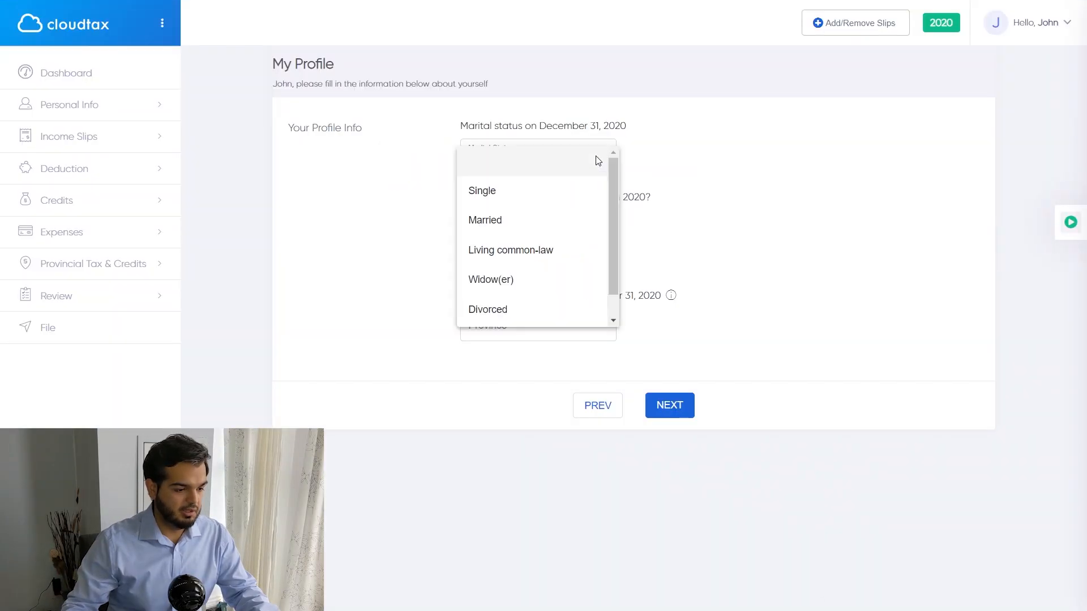
Step: Set the profile to Single, no marital change, no dependents, Ontario, and skip the 2019 return
{"action": "left_click", "coordinate": [531, 194]}
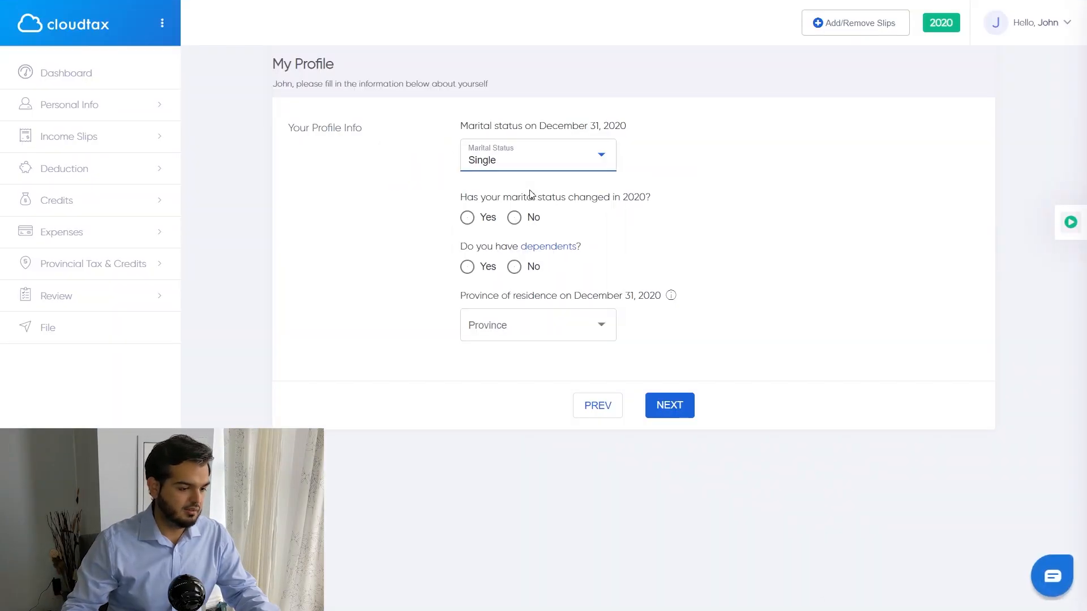
{"action": "left_click", "coordinate": [517, 222]}
{"action": "left_click", "coordinate": [516, 269]}
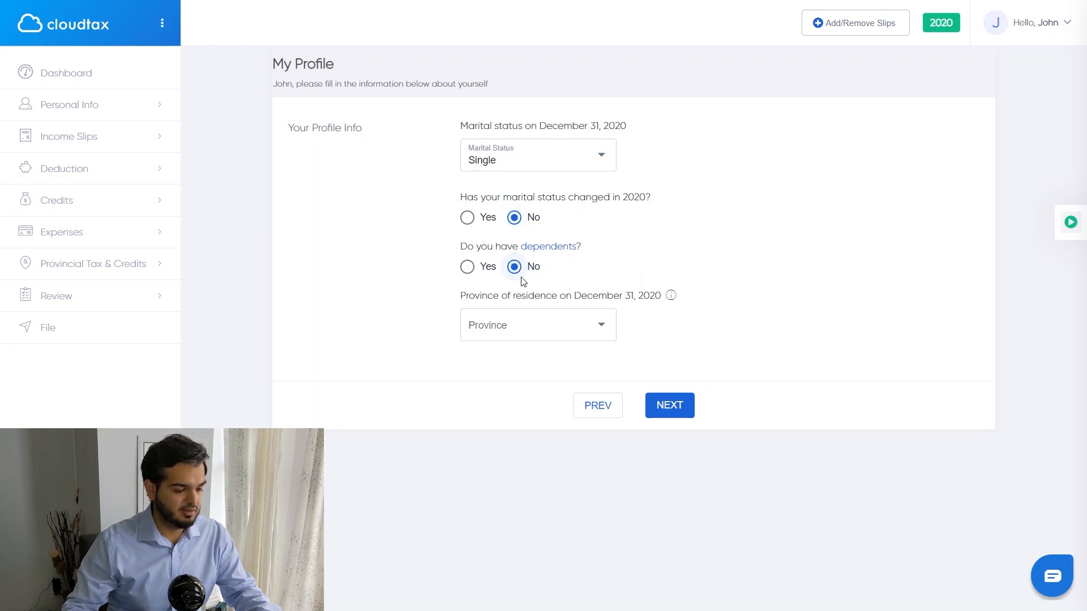
{"action": "left_click", "coordinate": [542, 327]}
{"action": "scroll", "coordinate": [541, 405], "scroll_direction": "down", "scroll_amount": 3}
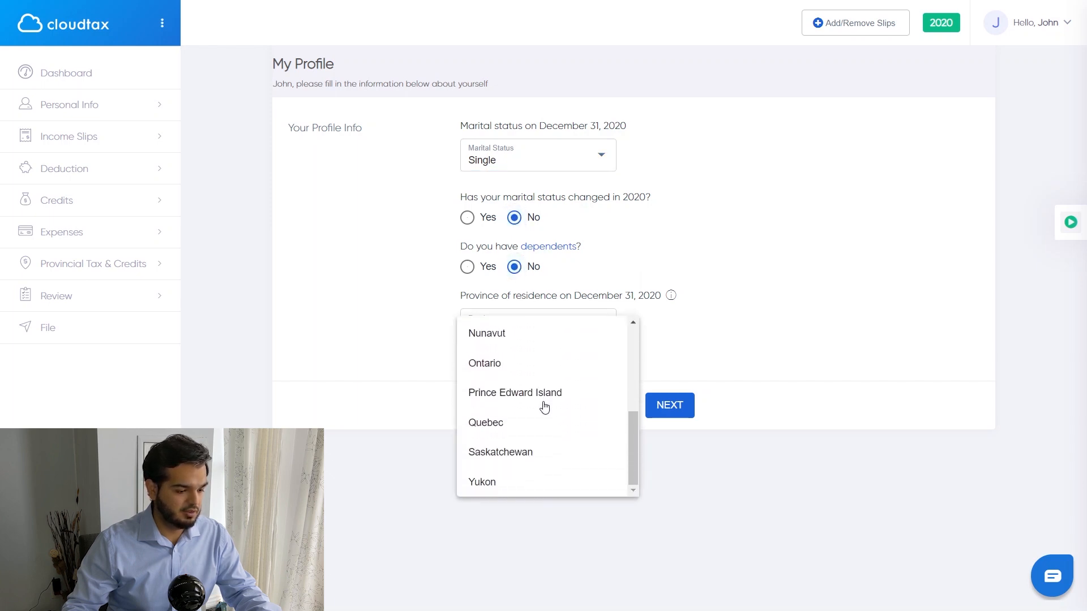
{"action": "left_click", "coordinate": [503, 367]}
{"action": "left_click", "coordinate": [668, 405]}
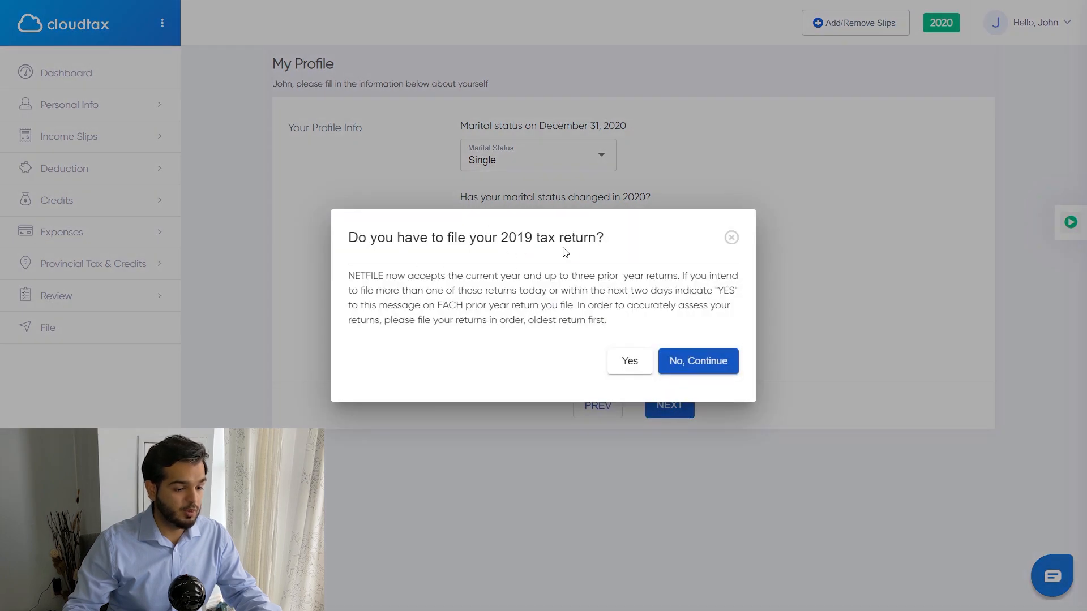
{"action": "left_click", "coordinate": [700, 367]}
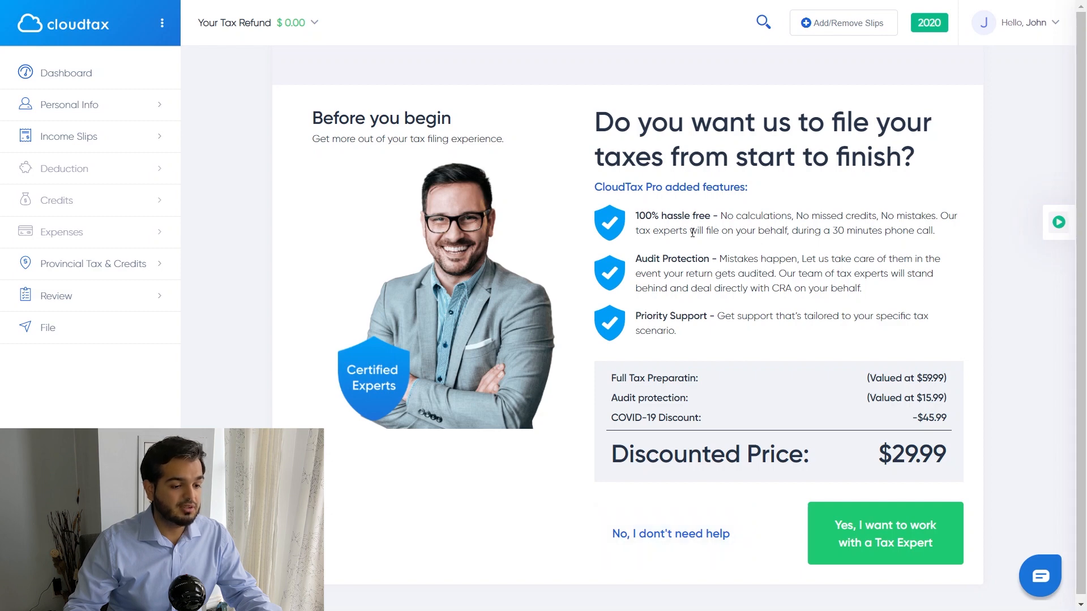
Step: Highlight the Hassle Free, Audit Protection and Priority Support features, then decline the paid expert service
{"action": "left_click_drag", "start_coordinate": [640, 214], "coordinate": [720, 206]}
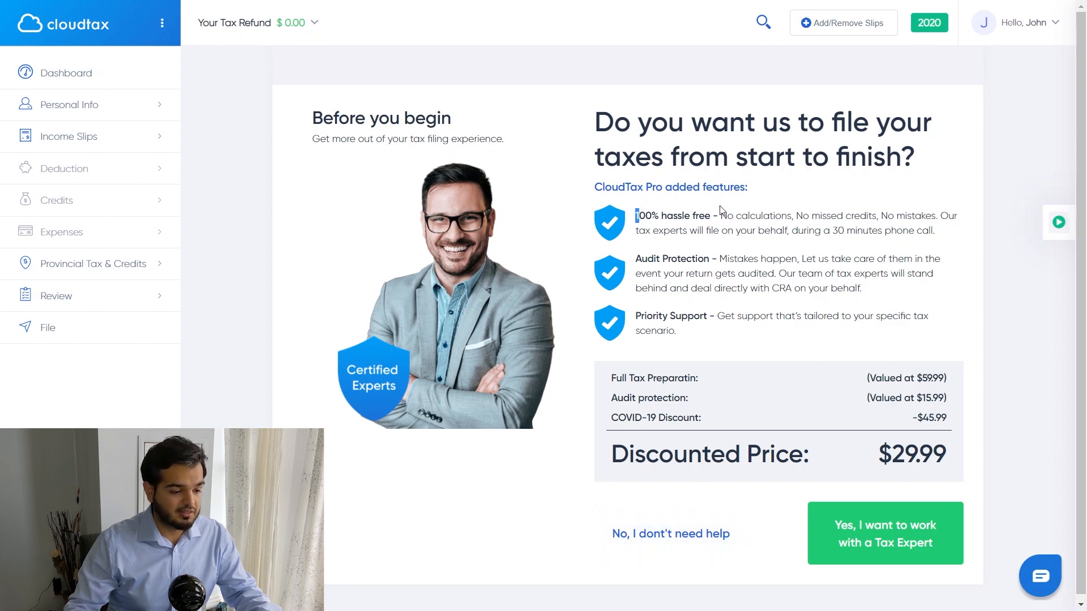
{"action": "left_click_drag", "start_coordinate": [637, 259], "coordinate": [692, 257]}
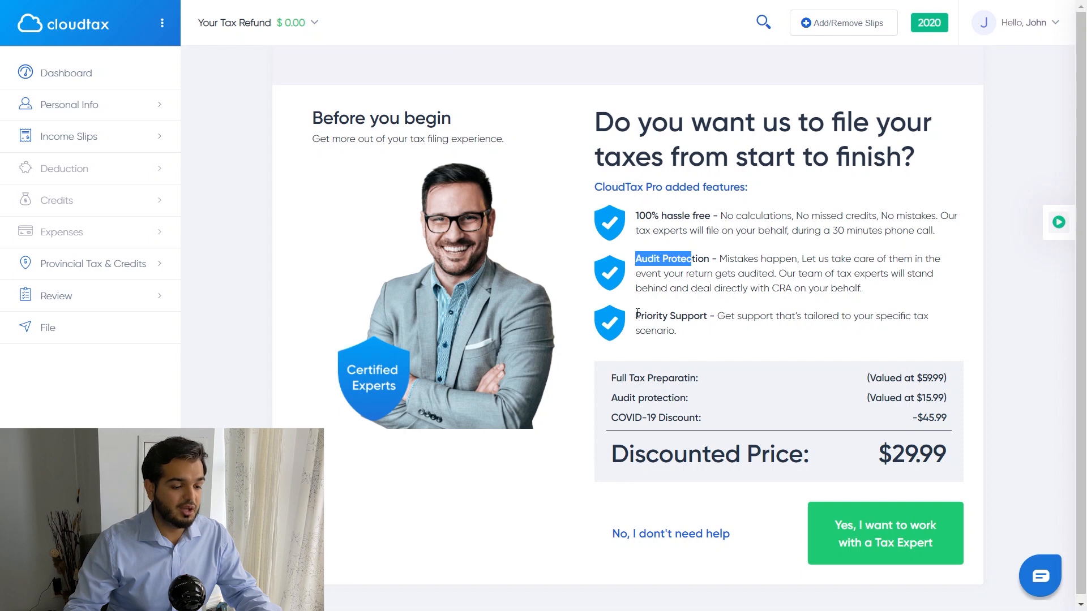
{"action": "left_click_drag", "start_coordinate": [637, 314], "coordinate": [698, 313]}
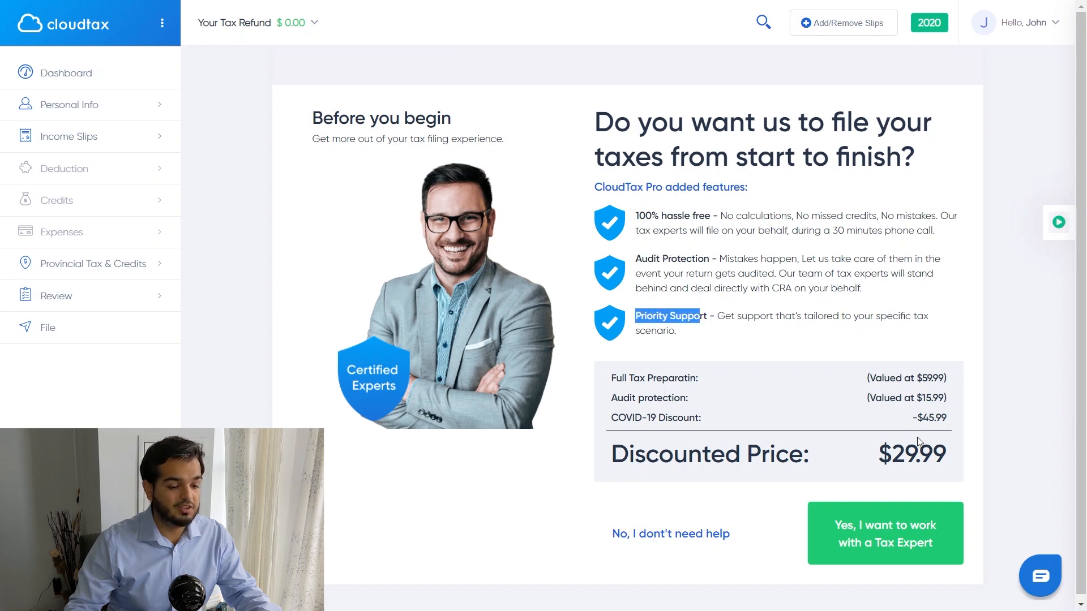
{"action": "left_click", "coordinate": [889, 246]}
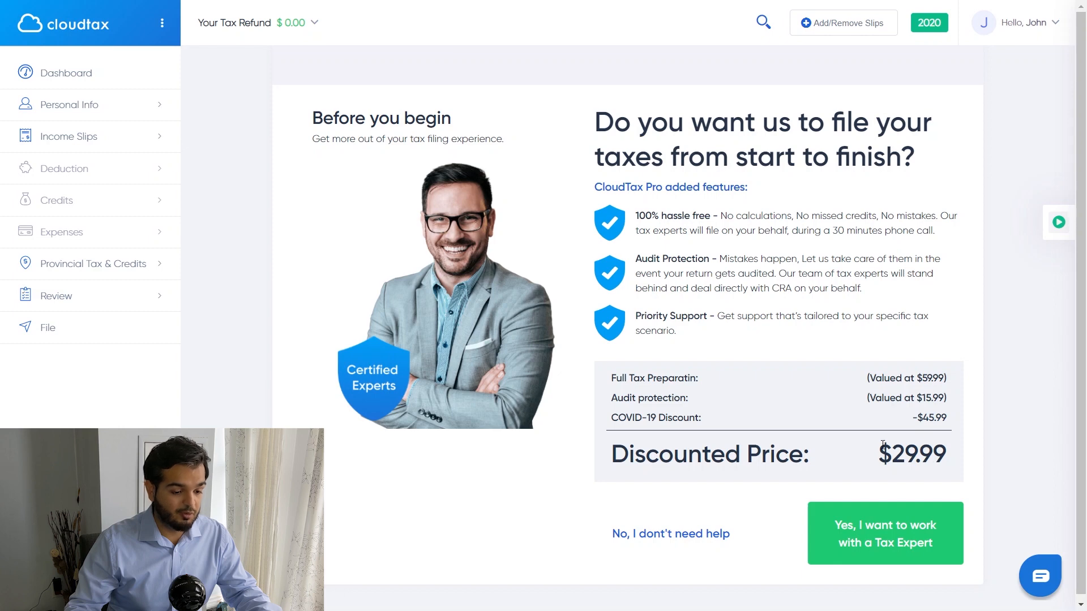
{"action": "left_click", "coordinate": [679, 539]}
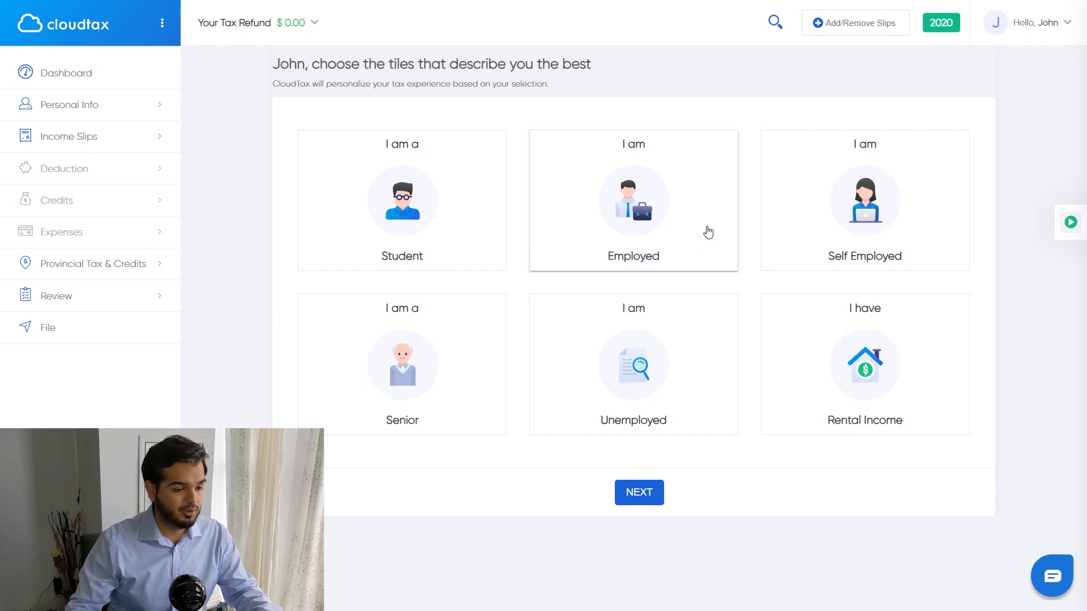
Step: Mark the taxpayer as Employed and browse the deduction, credit and expense slip lists
{"action": "left_click", "coordinate": [708, 232]}
{"action": "left_click", "coordinate": [648, 494]}
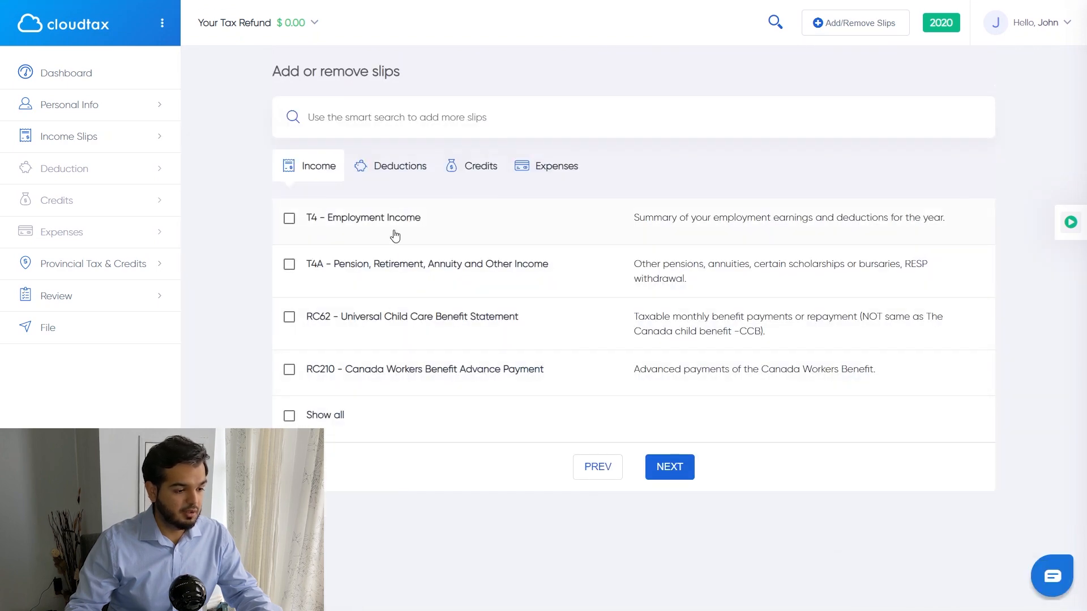
{"action": "left_click", "coordinate": [399, 173]}
{"action": "left_click", "coordinate": [479, 173]}
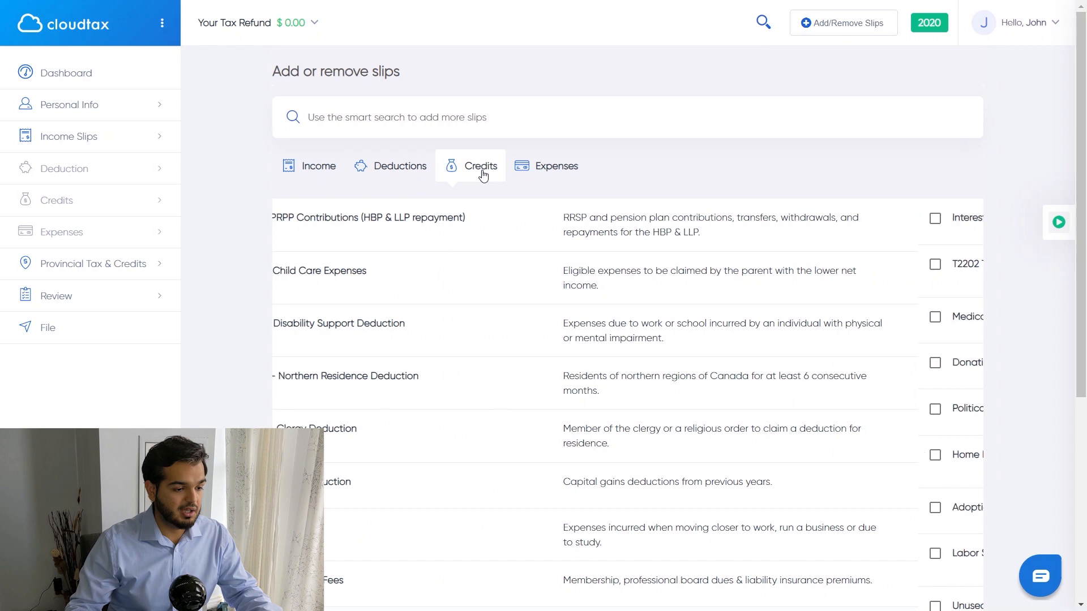
{"action": "left_click", "coordinate": [541, 173]}
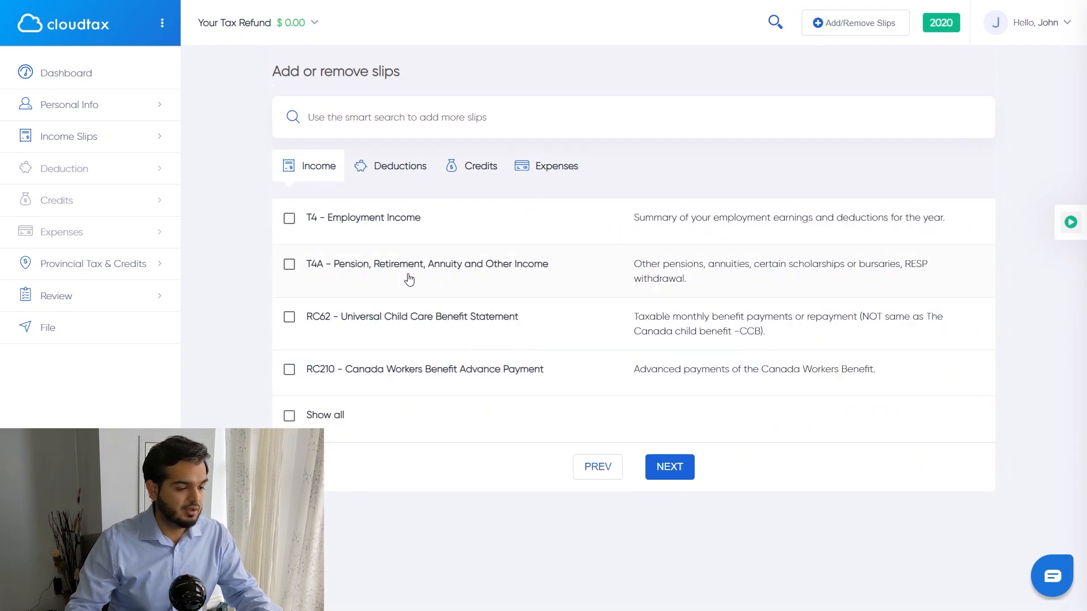
Step: Expand all income slips, add T4 - Employment Income, and show the deduction slips
{"action": "left_click", "coordinate": [400, 420]}
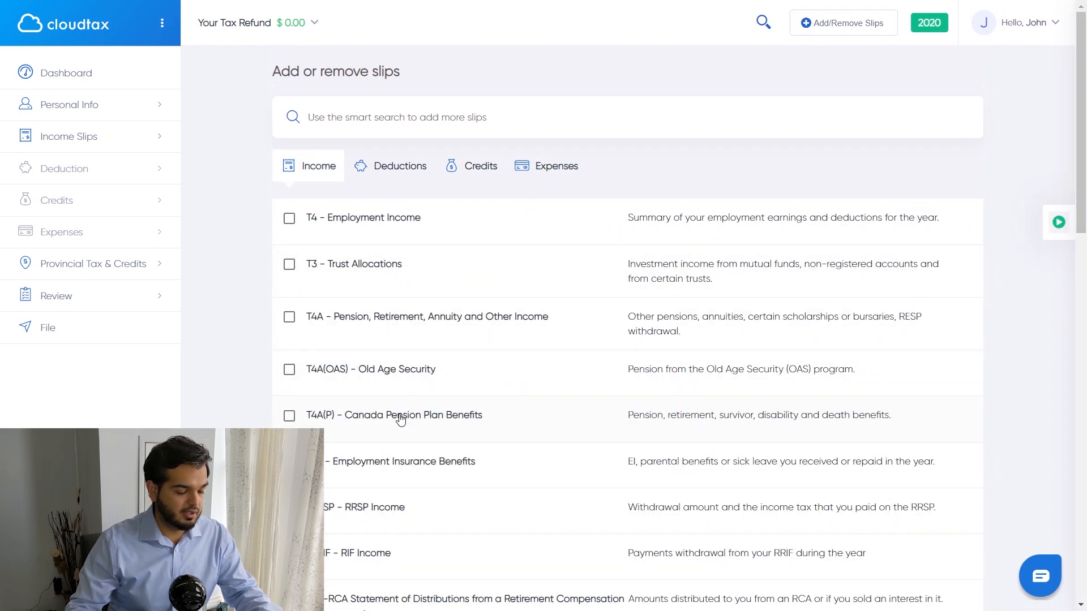
{"action": "scroll", "coordinate": [426, 419], "scroll_direction": "down", "scroll_amount": 2}
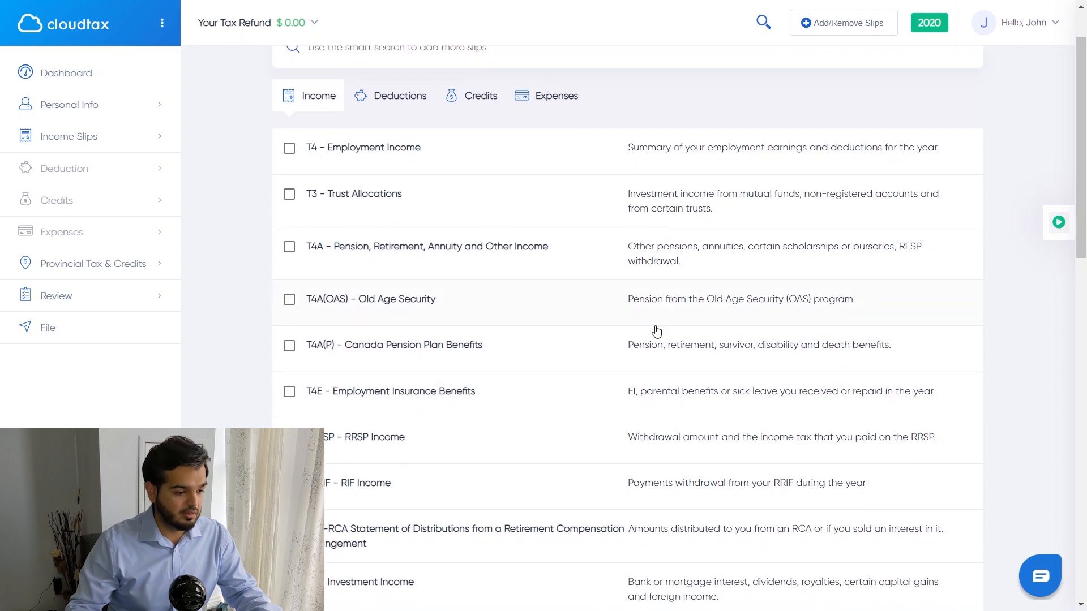
{"action": "scroll", "coordinate": [210, 202], "scroll_direction": "up", "scroll_amount": 2}
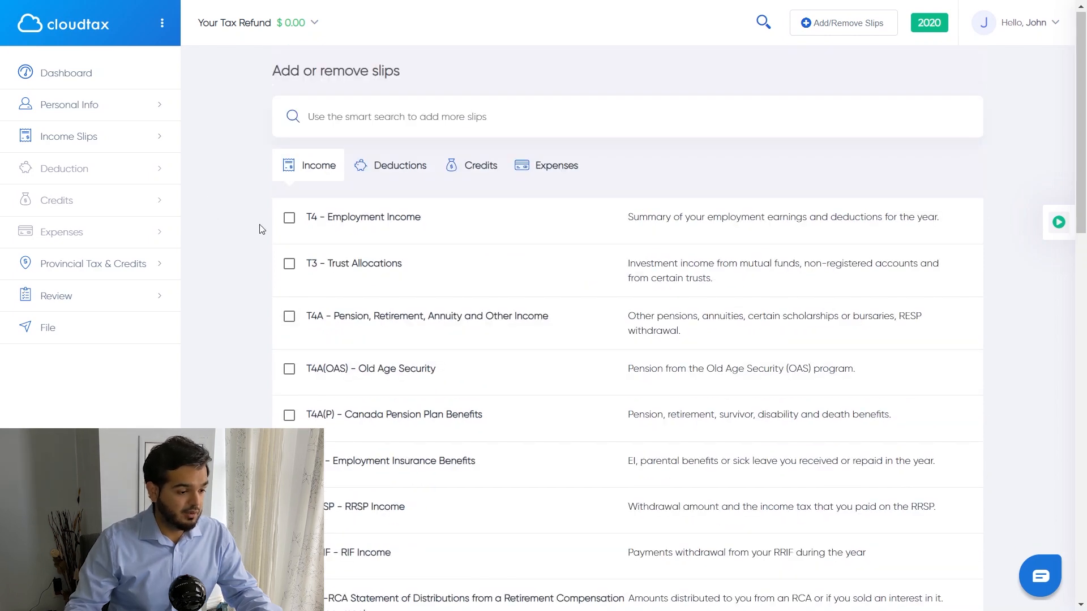
{"action": "left_click", "coordinate": [289, 218]}
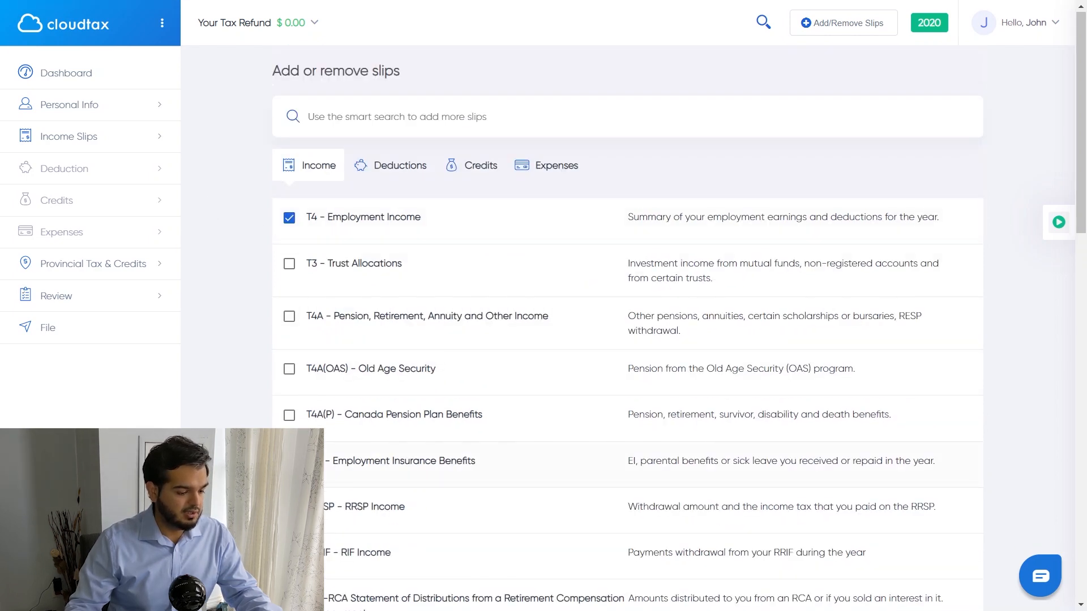
{"action": "scroll", "coordinate": [627, 340], "scroll_direction": "down", "scroll_amount": 5}
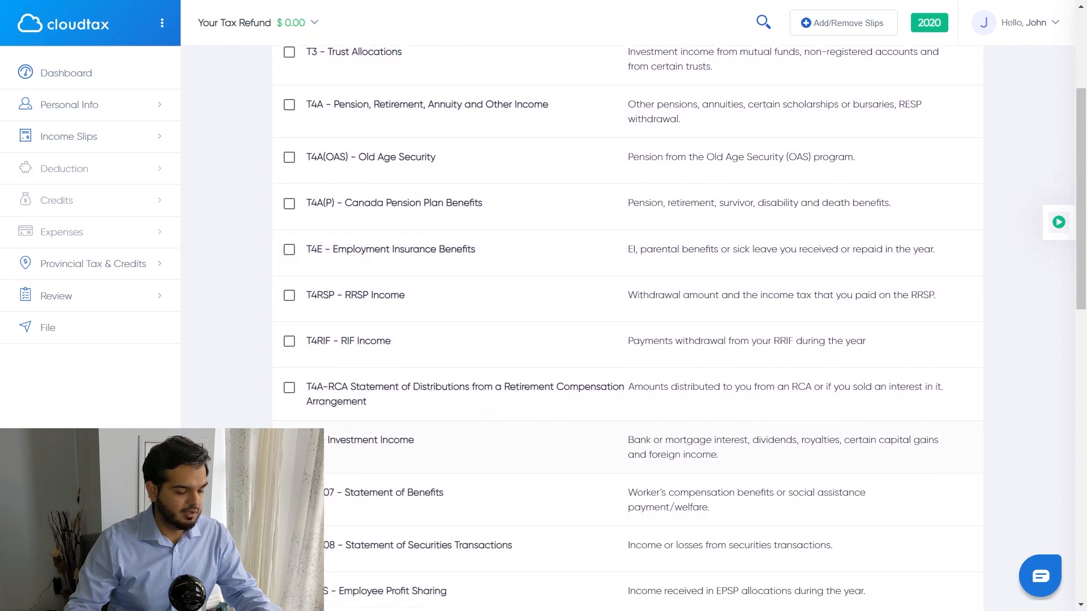
{"action": "scroll", "coordinate": [225, 323], "scroll_direction": "up", "scroll_amount": 5}
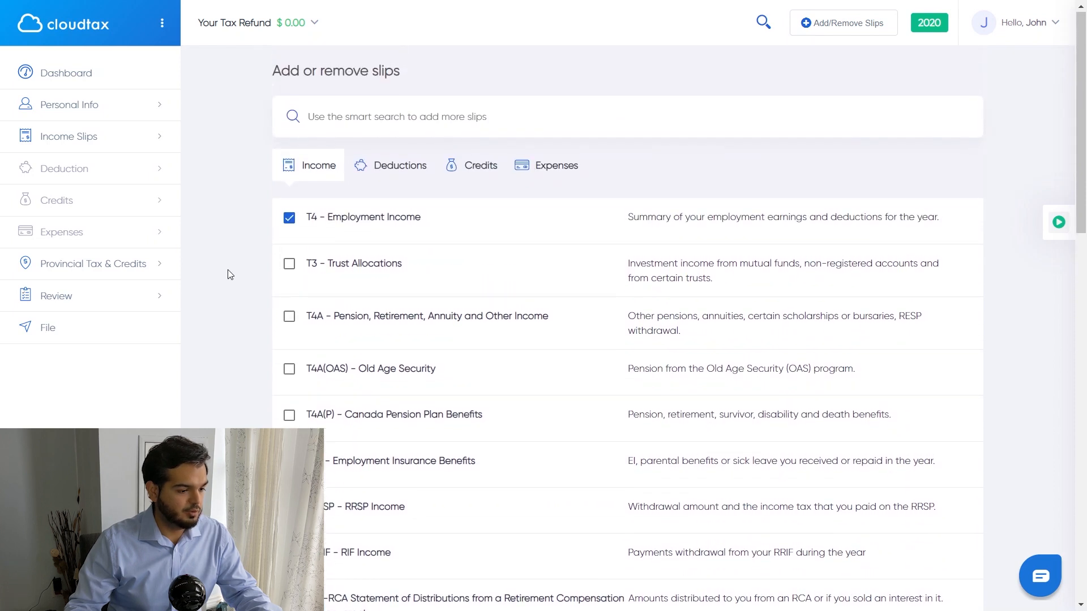
{"action": "left_click", "coordinate": [399, 171]}
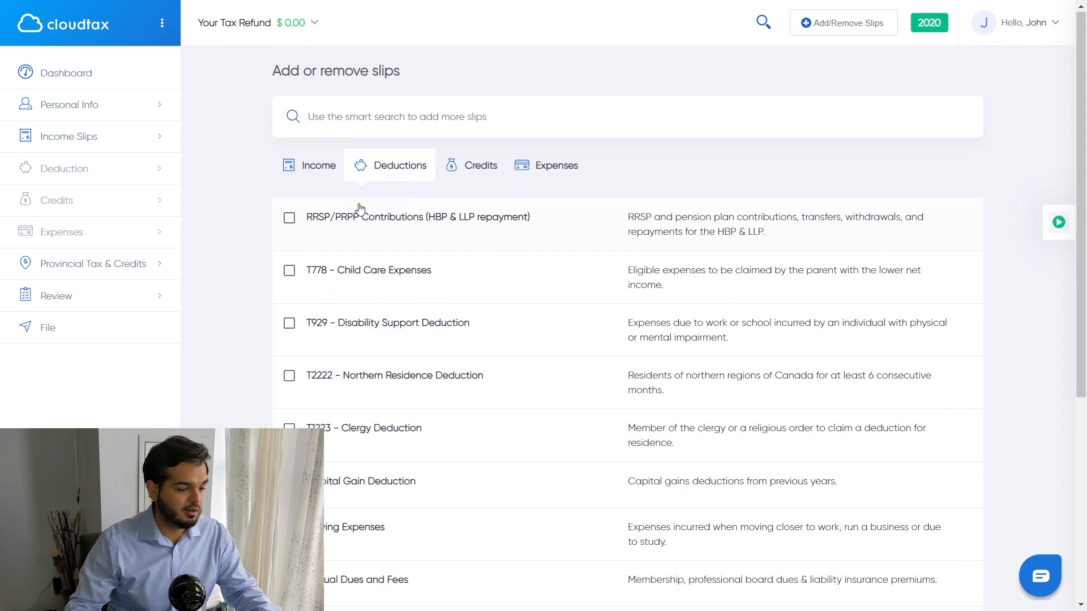
Step: Add RRSP/PRPP Contributions from the deductions list
{"action": "left_click", "coordinate": [357, 225]}
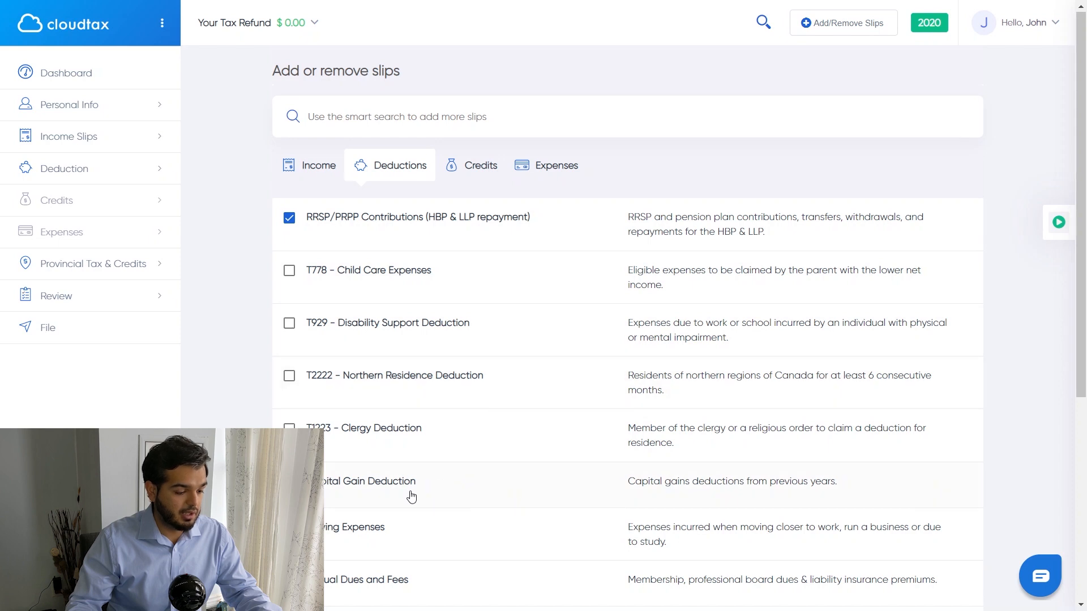
{"action": "scroll", "coordinate": [413, 497], "scroll_direction": "down", "scroll_amount": 1}
{"action": "scroll", "coordinate": [329, 524], "scroll_direction": "down", "scroll_amount": 1}
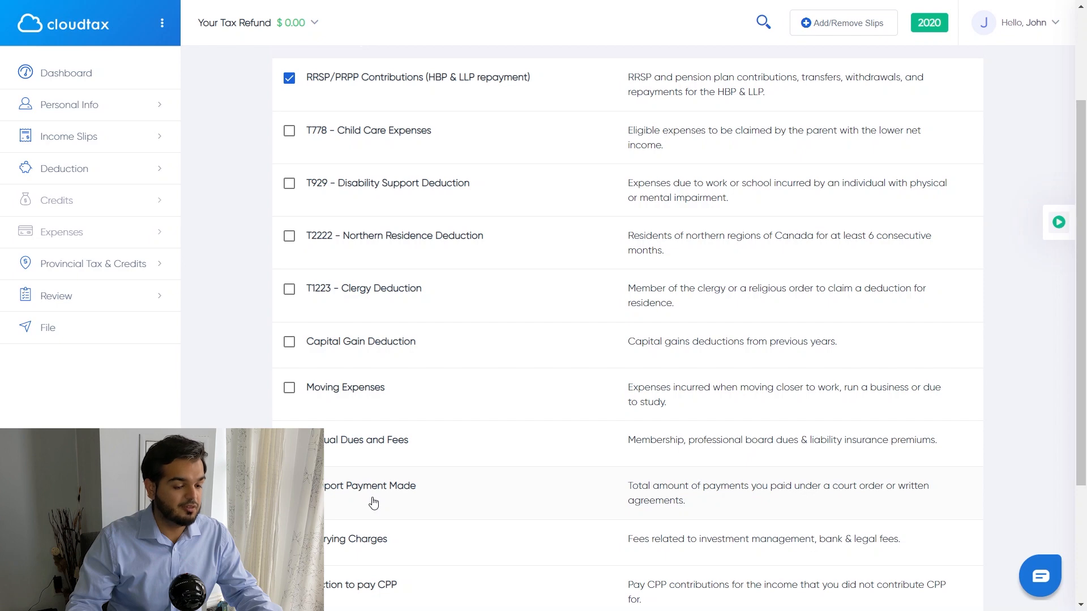
{"action": "scroll", "coordinate": [495, 428], "scroll_direction": "up", "scroll_amount": 2}
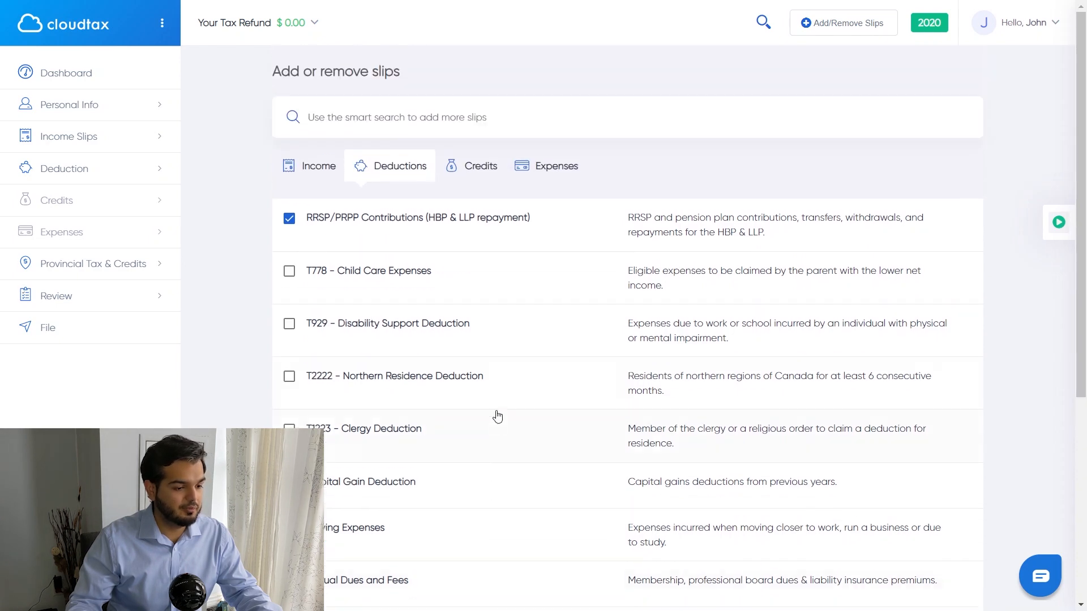
Step: Add the Medical Expenses credit and continue to the Your Information form
{"action": "left_click", "coordinate": [469, 168]}
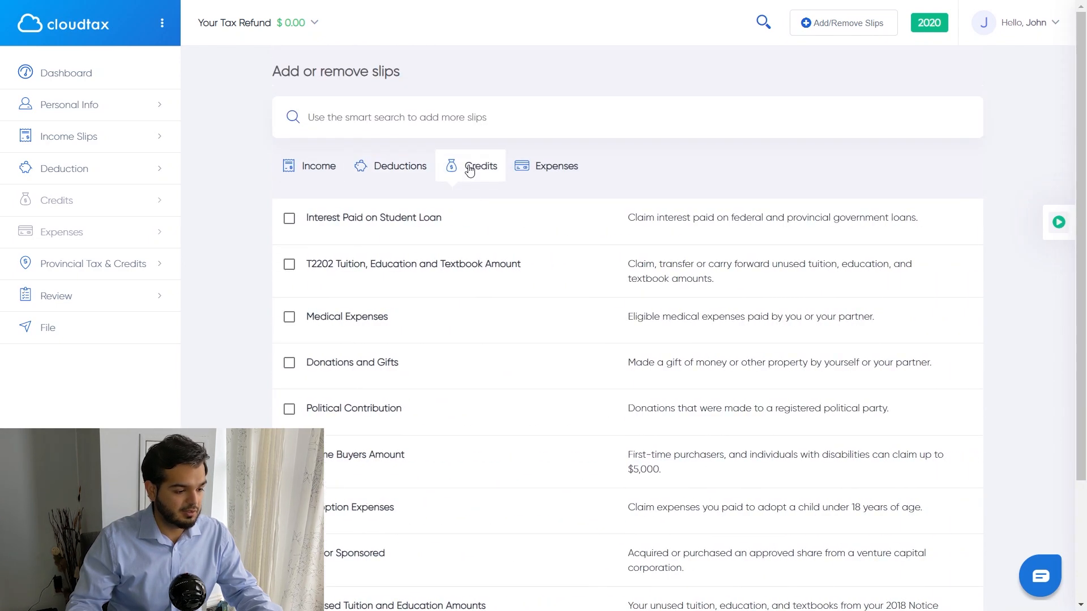
{"action": "left_click", "coordinate": [291, 321]}
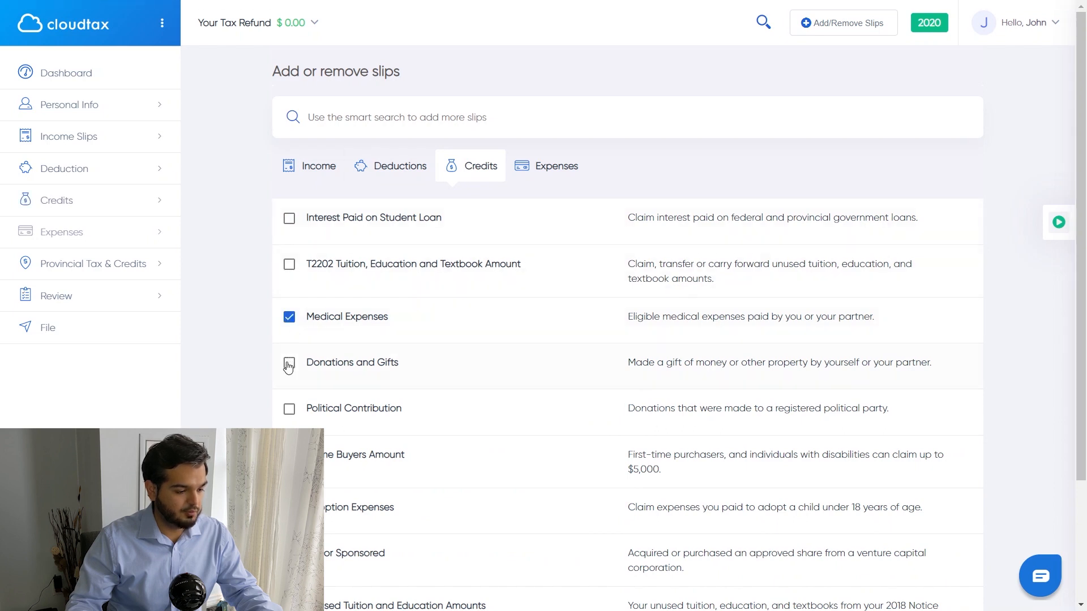
{"action": "scroll", "coordinate": [368, 356], "scroll_direction": "down", "scroll_amount": 10}
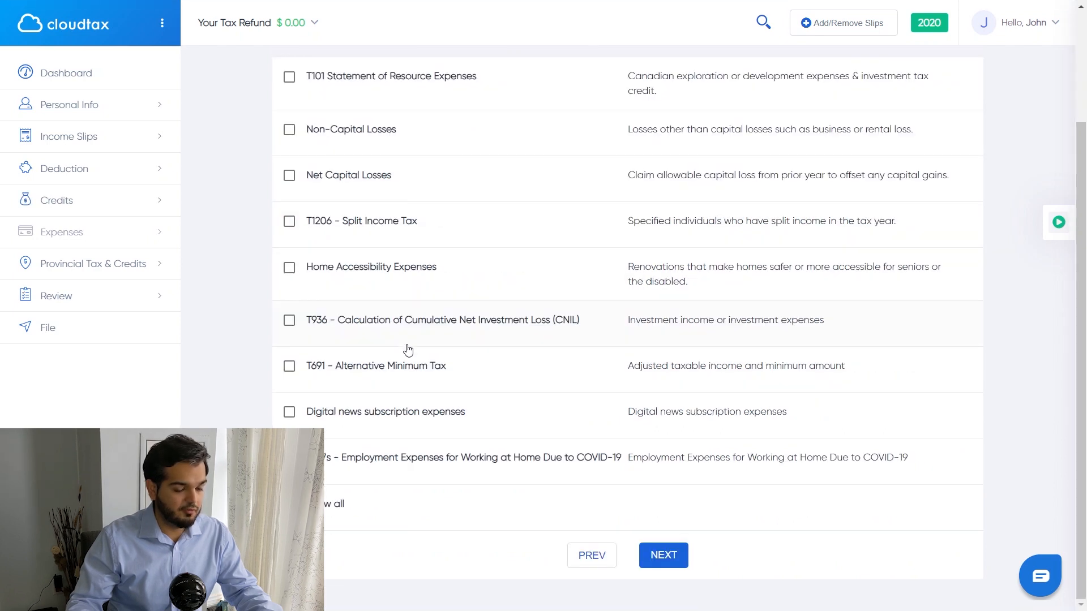
{"action": "left_click", "coordinate": [660, 557]}
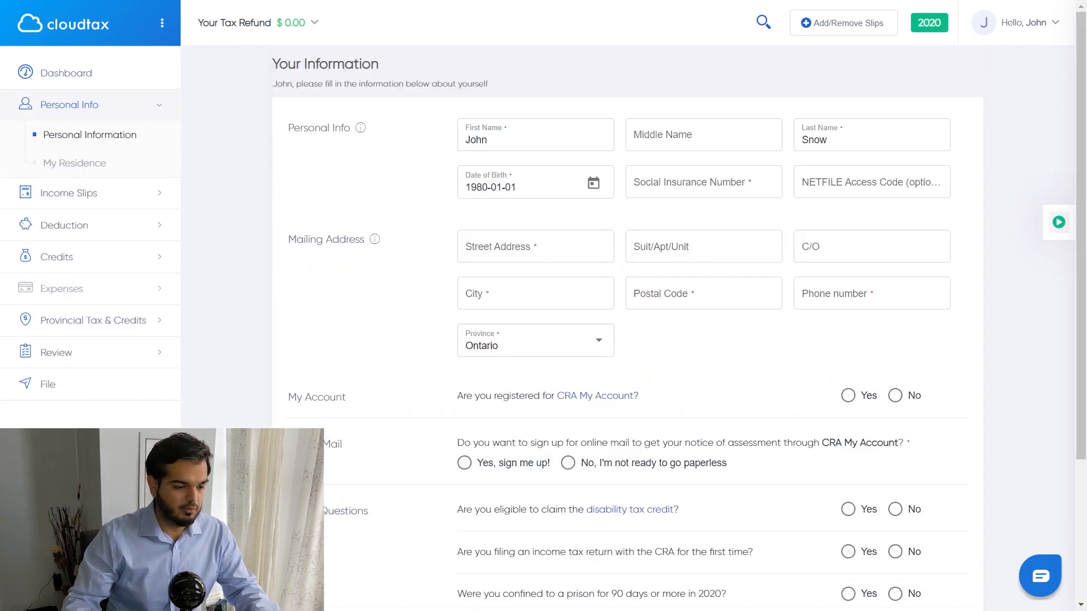
Step: Enter the taxpayer's Social Insurance Number and dismiss the NETFILE access code note
{"action": "left_click", "coordinate": [729, 184]}
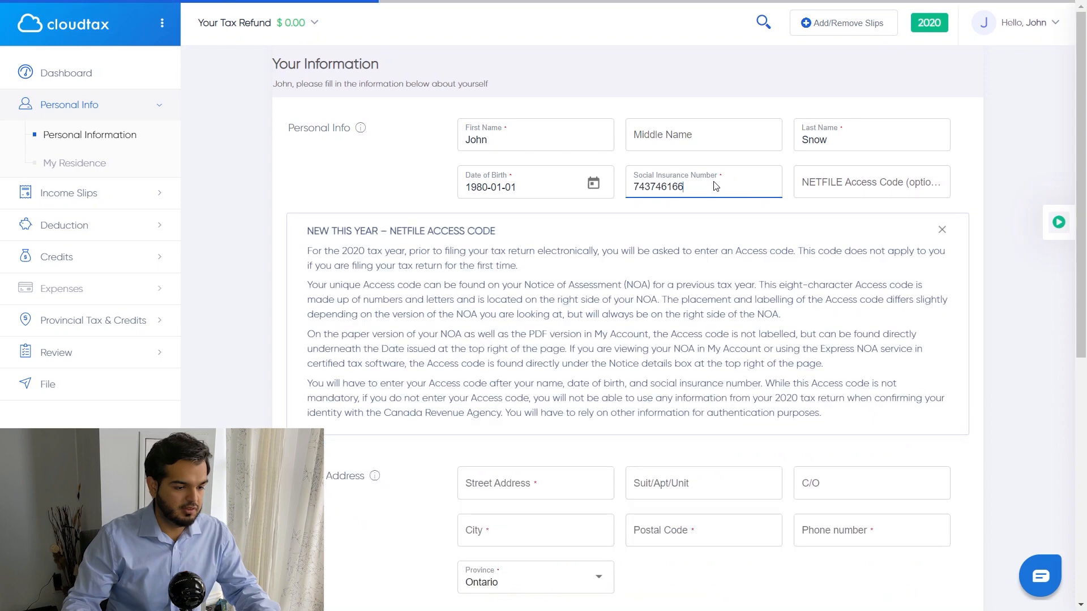
{"action": "left_click", "coordinate": [461, 250]}
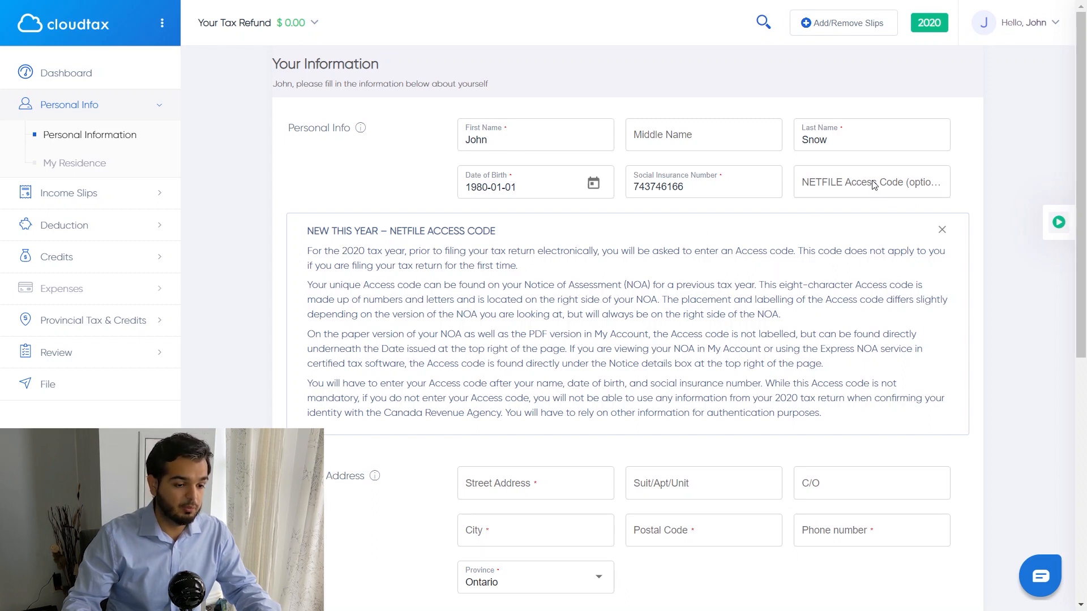
{"action": "left_click", "coordinate": [837, 186]}
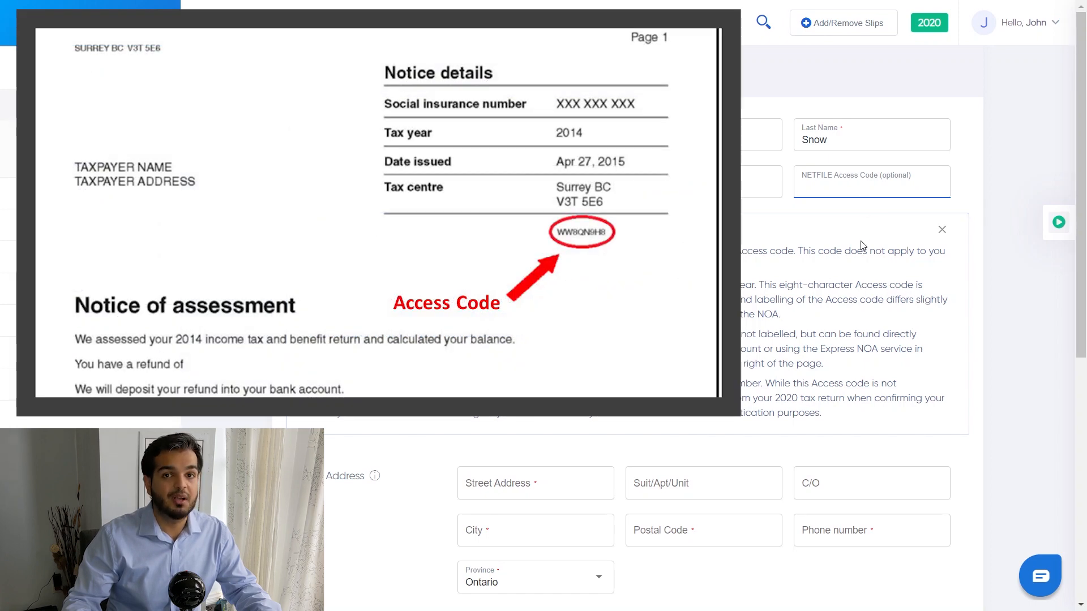
{"action": "left_click", "coordinate": [942, 230]}
{"action": "left_click", "coordinate": [525, 251]}
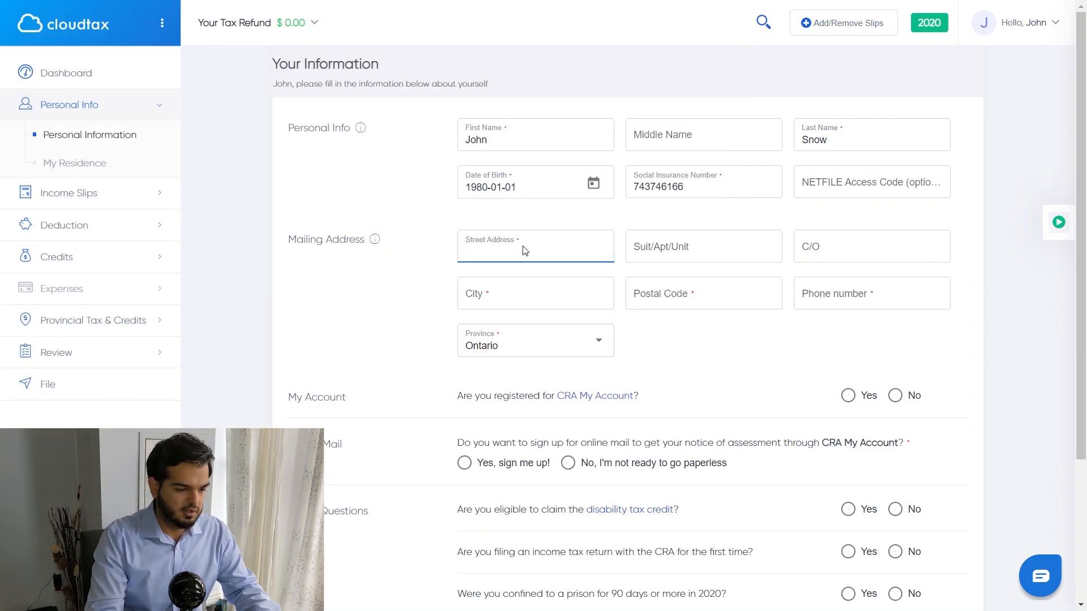
Step: Enter the street number and pick the matching suggested mailing address
{"action": "type", "text": "3001"}
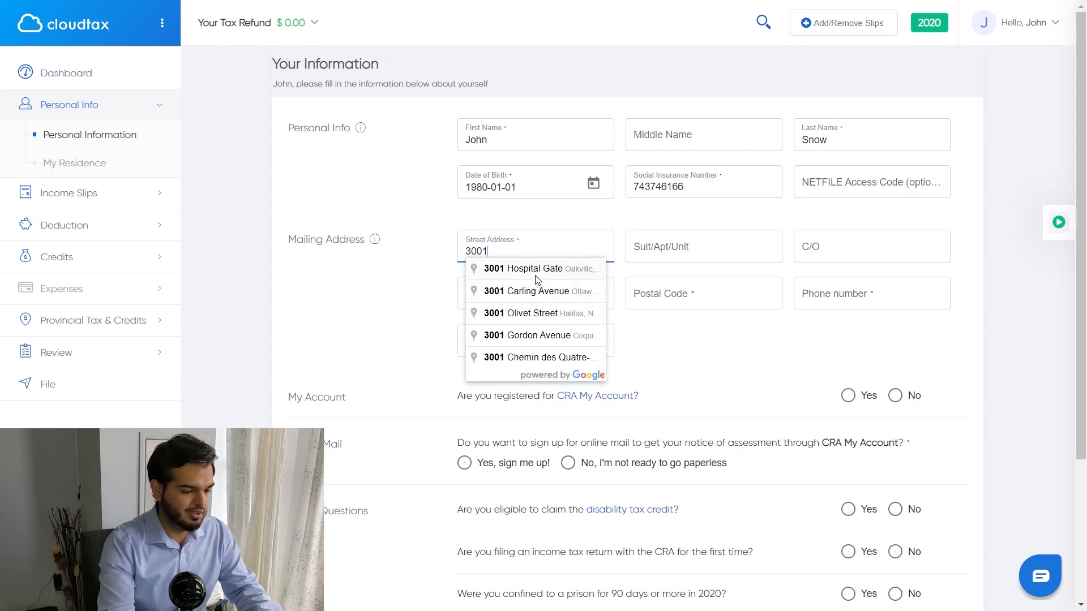
{"action": "left_click", "coordinate": [487, 302]}
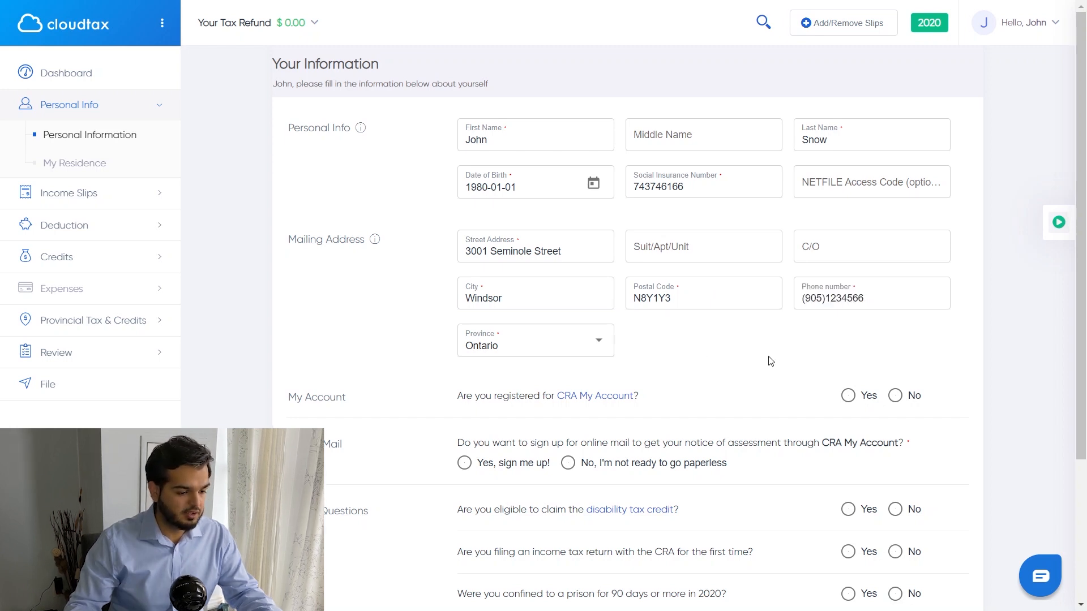
{"action": "scroll", "coordinate": [724, 339], "scroll_direction": "down", "scroll_amount": 3}
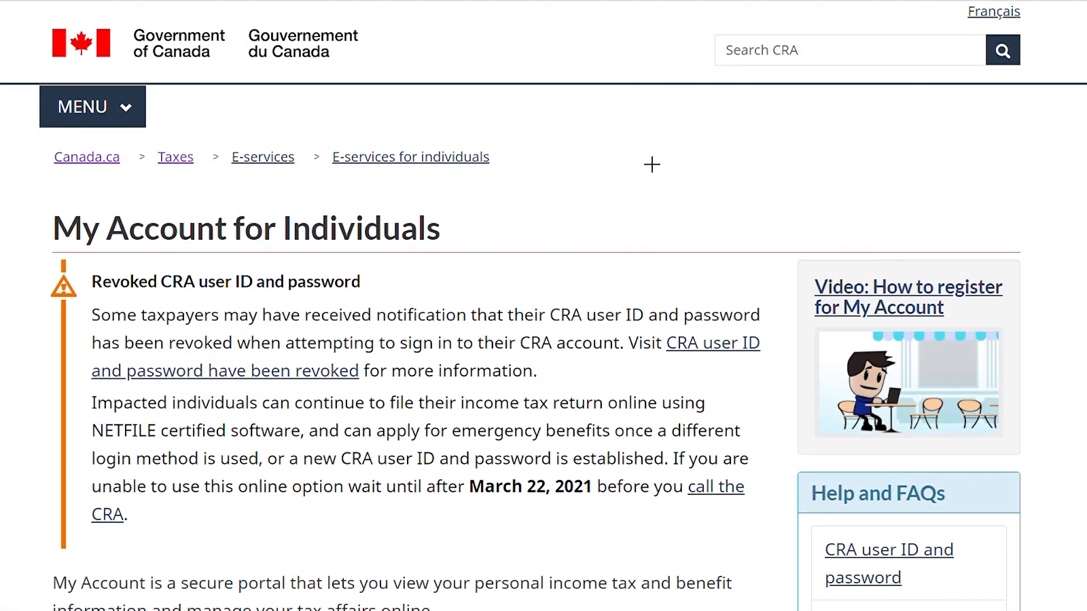
{"action": "scroll", "coordinate": [651, 164], "scroll_direction": "down", "scroll_amount": 10}
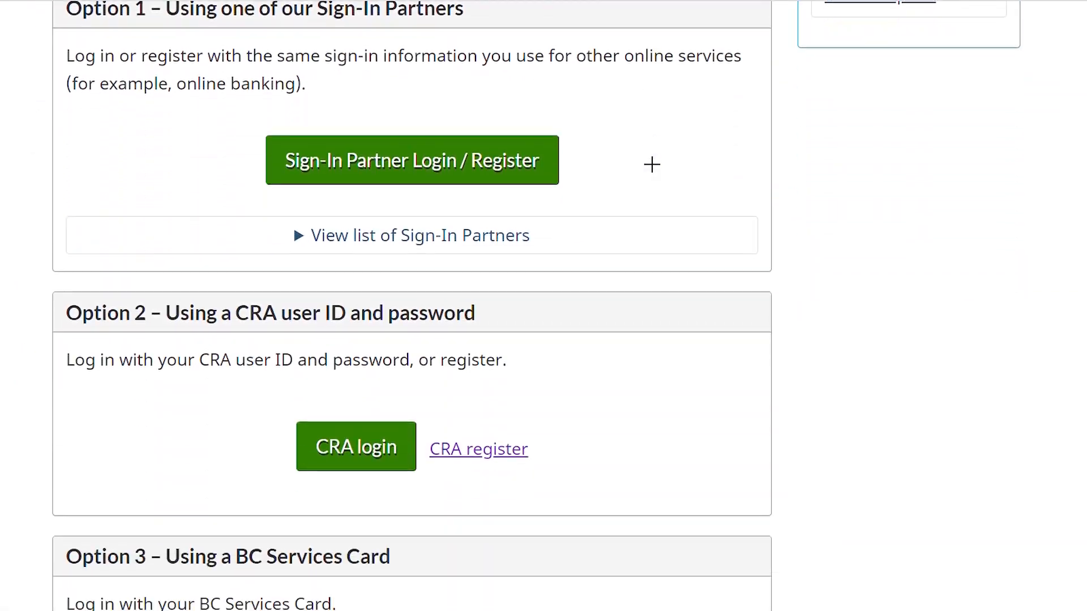
Step: Read the Canada.ca explanation of the disability tax credit
{"action": "scroll", "coordinate": [652, 165], "scroll_direction": "down", "scroll_amount": 1}
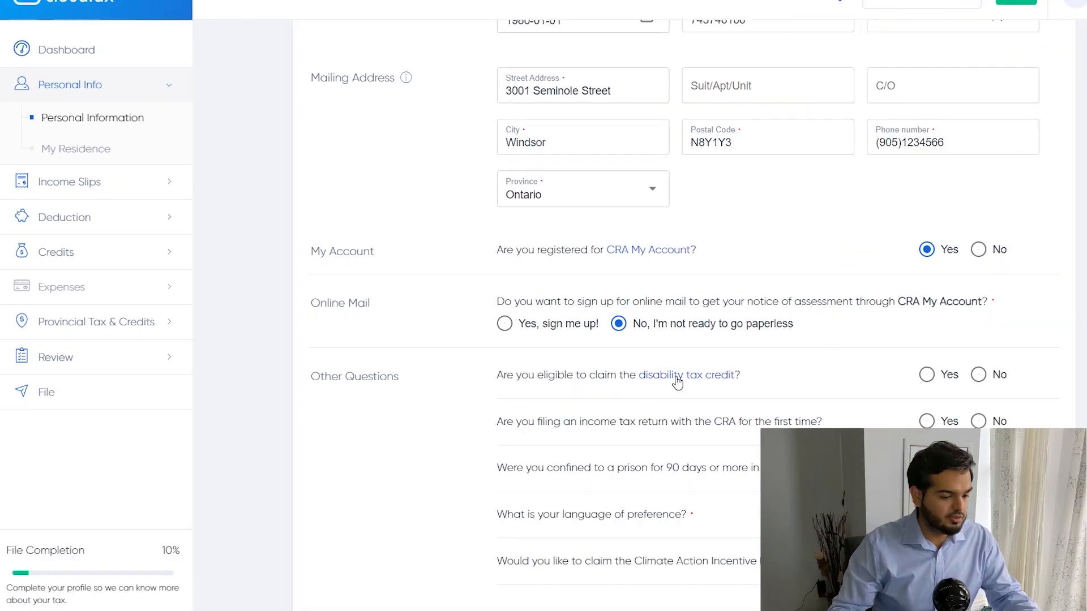
{"action": "left_click", "coordinate": [623, 369]}
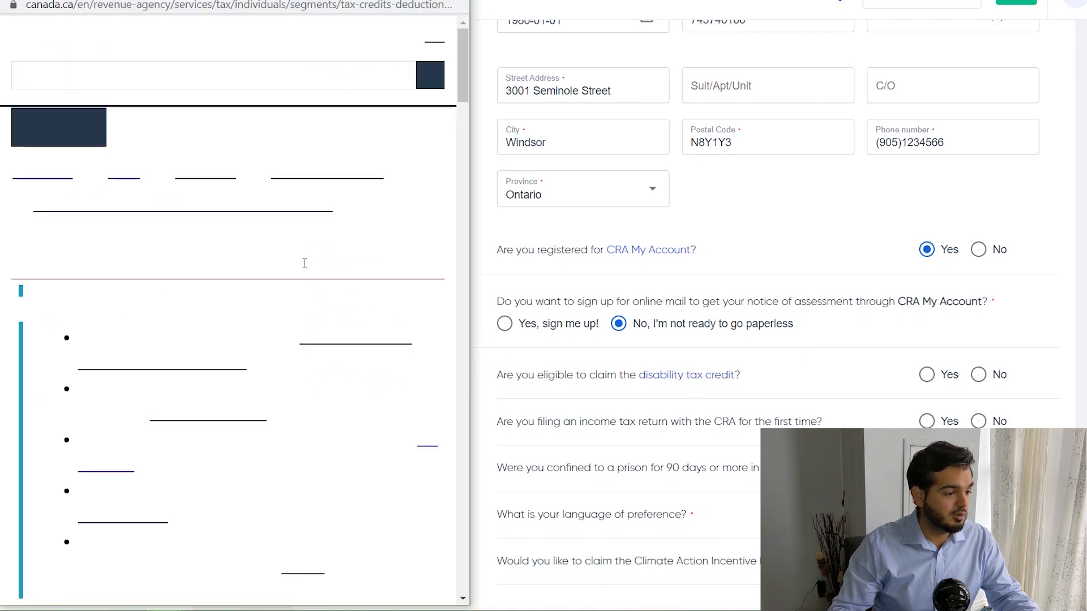
{"action": "scroll", "coordinate": [266, 327], "scroll_direction": "down", "scroll_amount": 2}
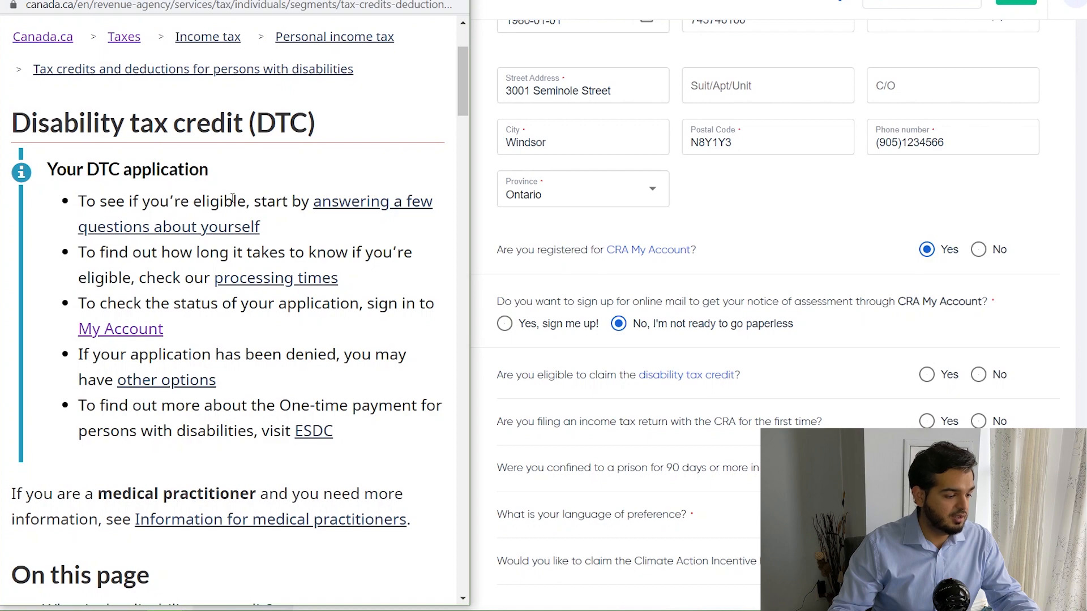
{"action": "scroll", "coordinate": [247, 310], "scroll_direction": "down", "scroll_amount": 5}
{"action": "scroll", "coordinate": [246, 310], "scroll_direction": "down", "scroll_amount": 10}
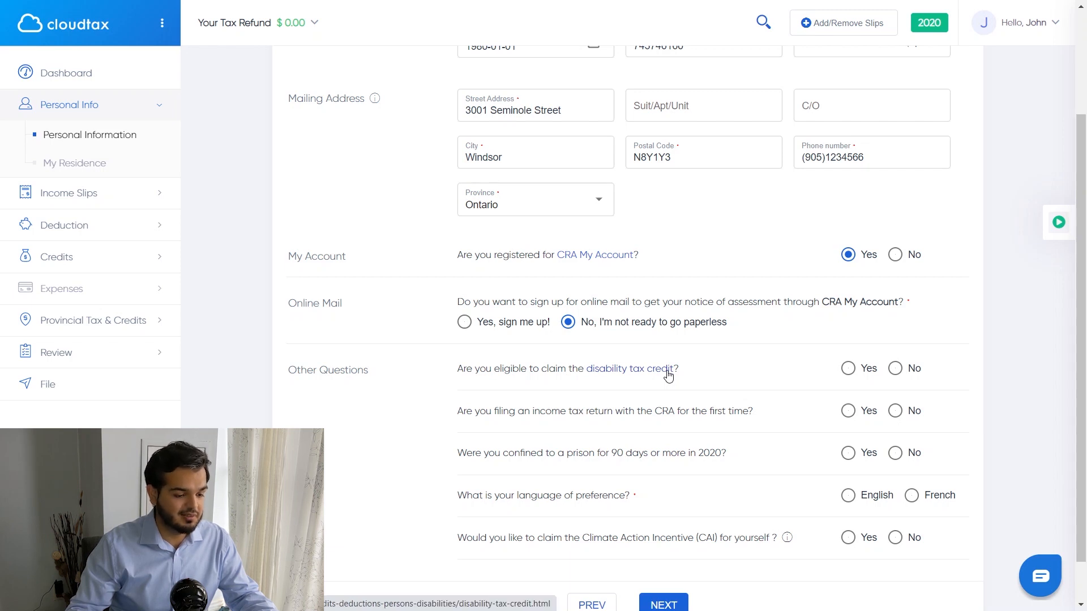
Step: Answer No to disability, first-time filing and prison, choose English, and claim the Climate Action Incentive
{"action": "left_click", "coordinate": [899, 372]}
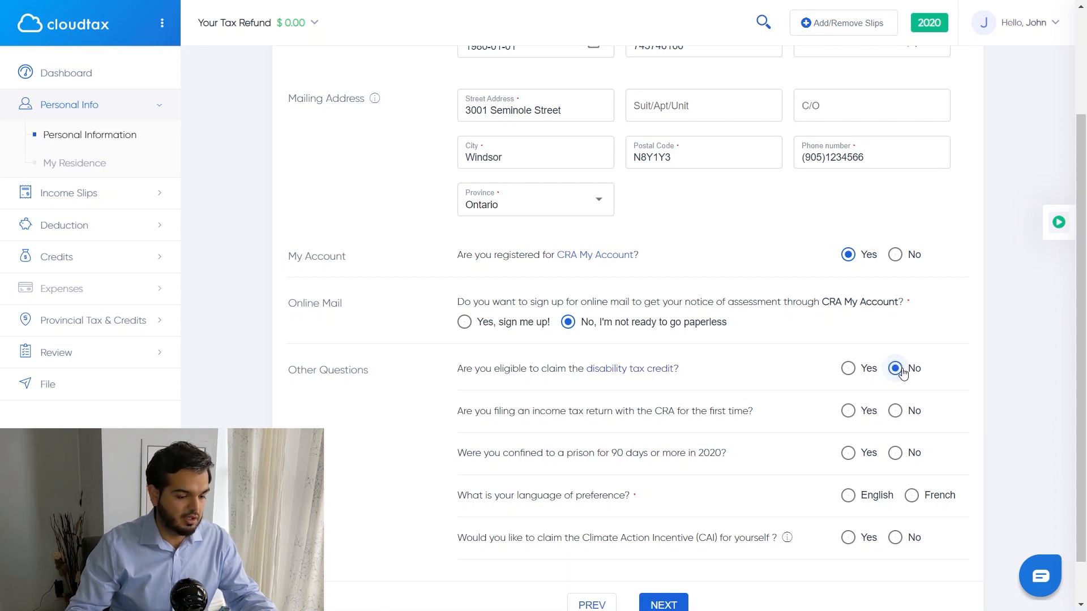
{"action": "left_click", "coordinate": [896, 412]}
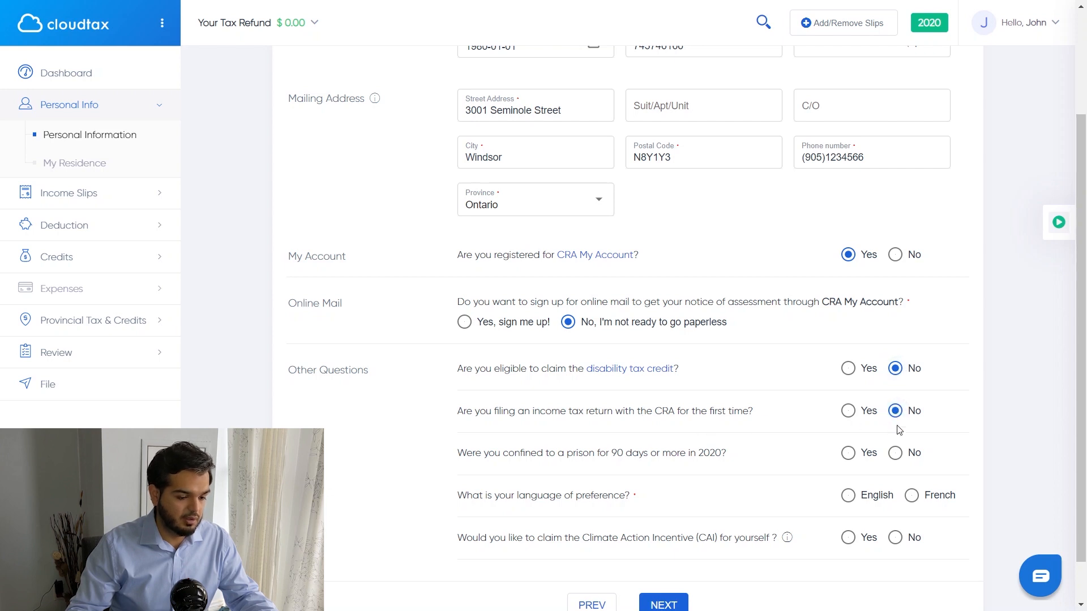
{"action": "left_click", "coordinate": [896, 454]}
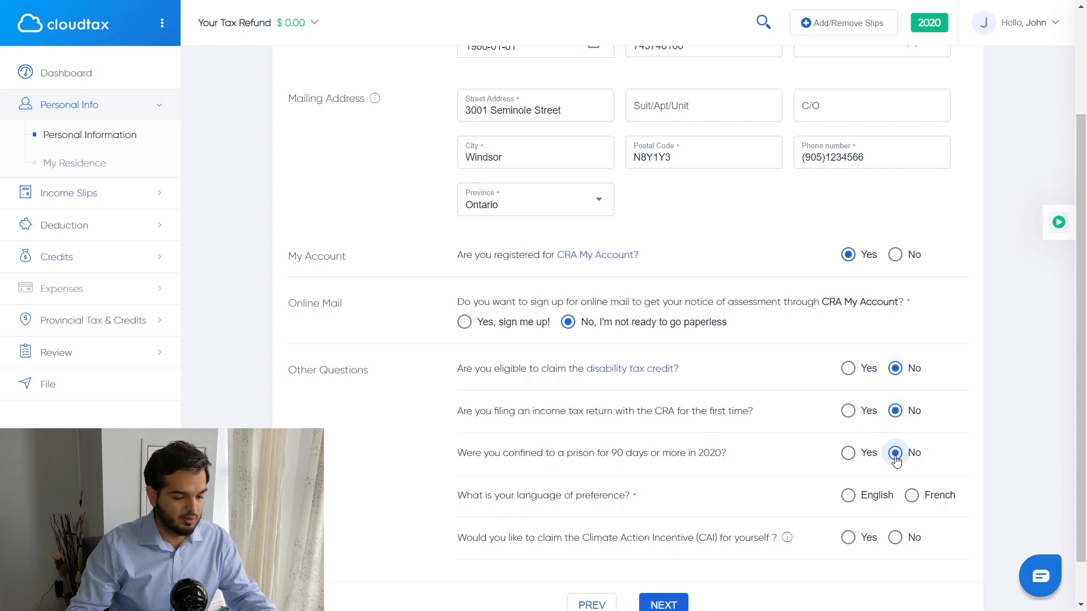
{"action": "left_click", "coordinate": [851, 497]}
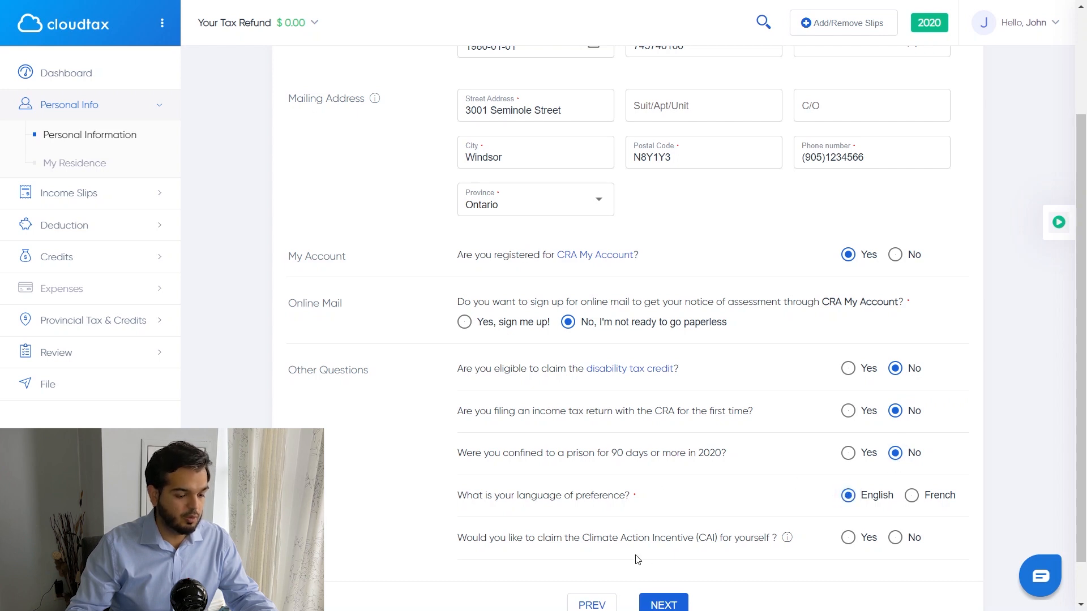
{"action": "left_click", "coordinate": [845, 539]}
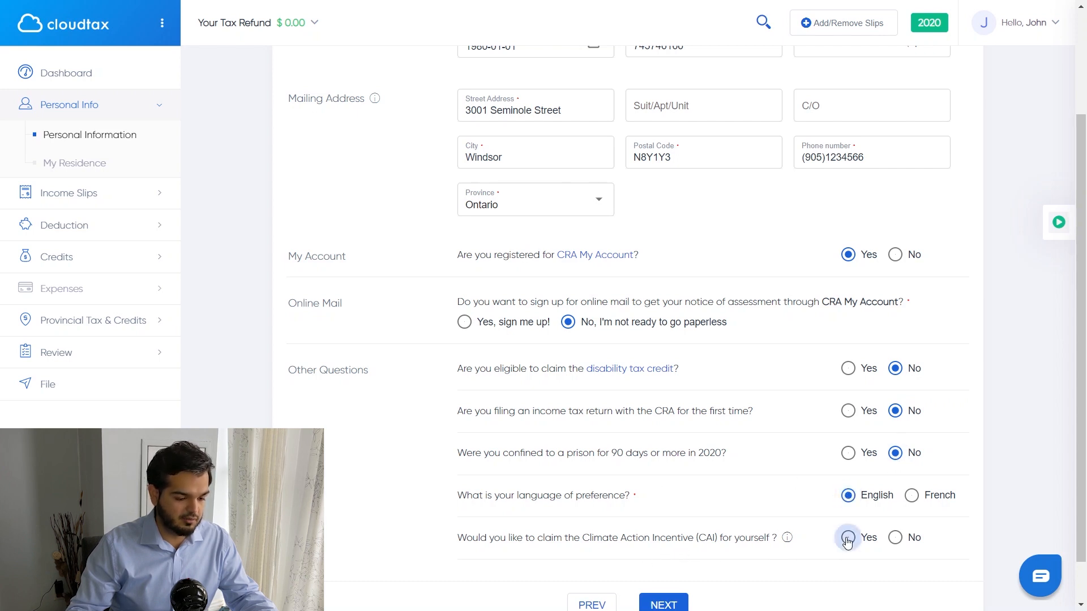
{"action": "left_click", "coordinate": [662, 603]}
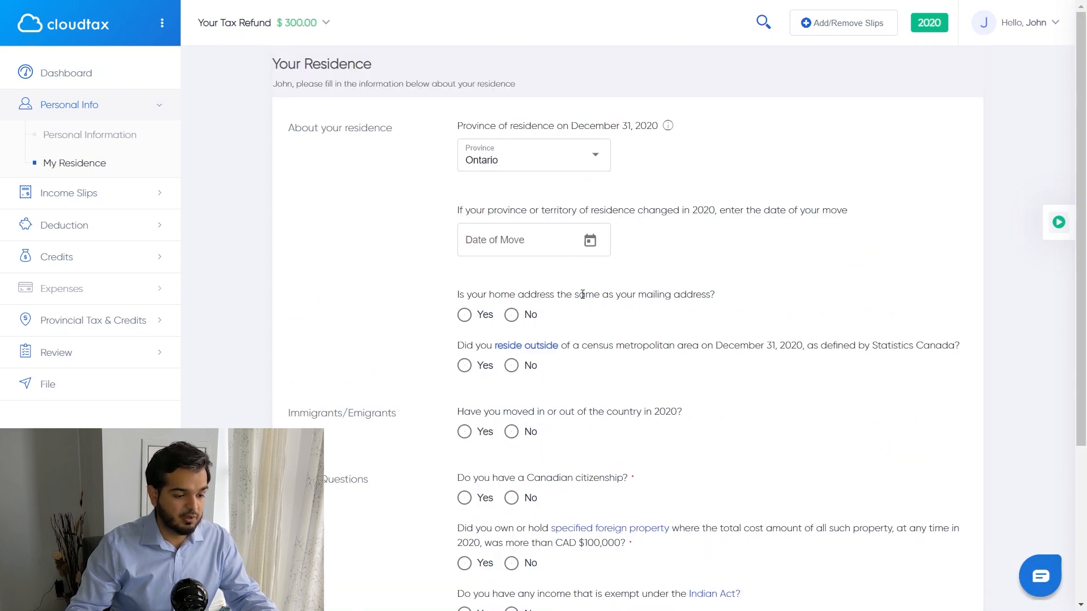
Step: Confirm home address matches mailing address and answer No to living outside a census metropolitan area
{"action": "left_click", "coordinate": [463, 315]}
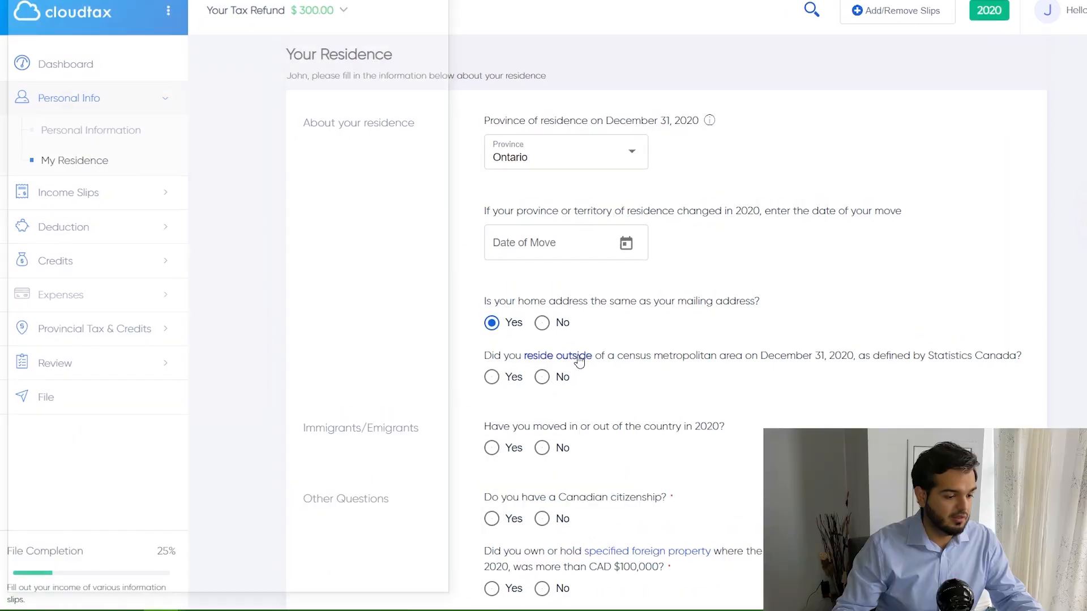
{"action": "left_click", "coordinate": [544, 347]}
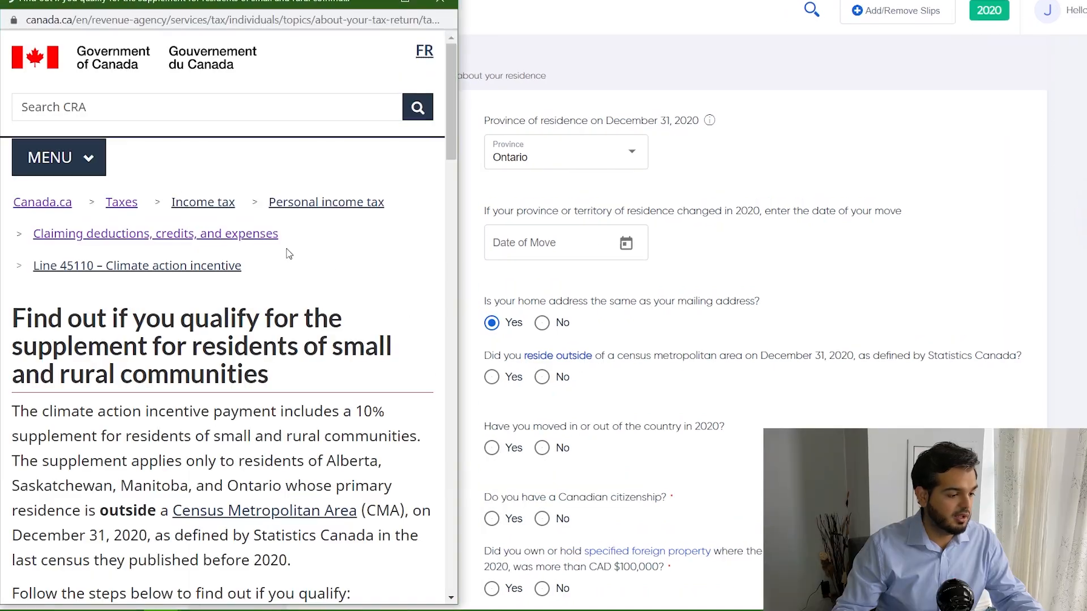
{"action": "scroll", "coordinate": [331, 272], "scroll_direction": "down", "scroll_amount": 10}
{"action": "scroll", "coordinate": [286, 276], "scroll_direction": "down", "scroll_amount": 15}
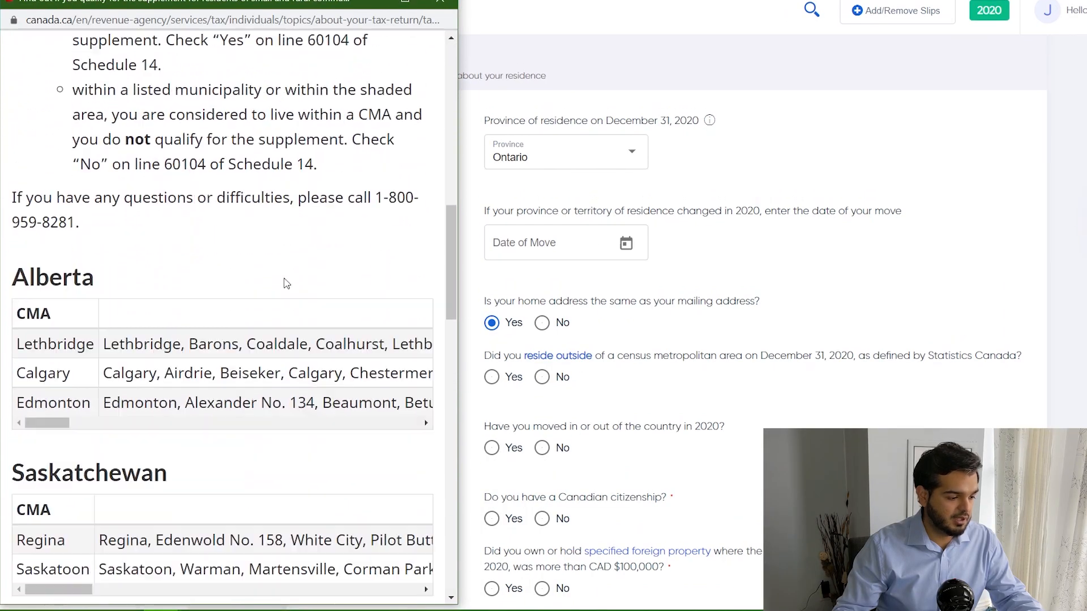
{"action": "scroll", "coordinate": [205, 232], "scroll_direction": "down", "scroll_amount": 4}
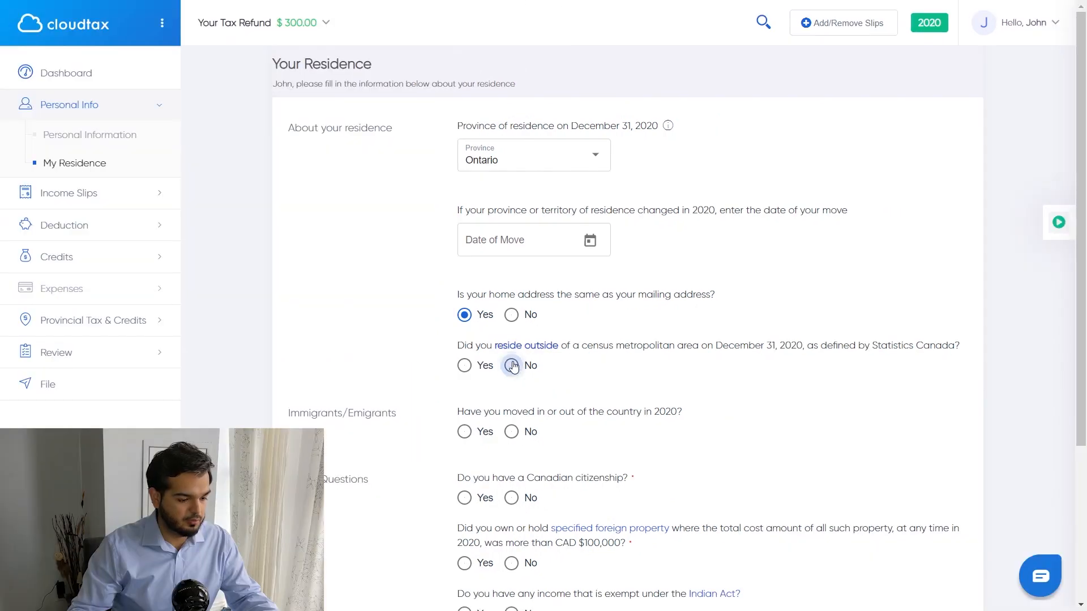
{"action": "left_click", "coordinate": [512, 366]}
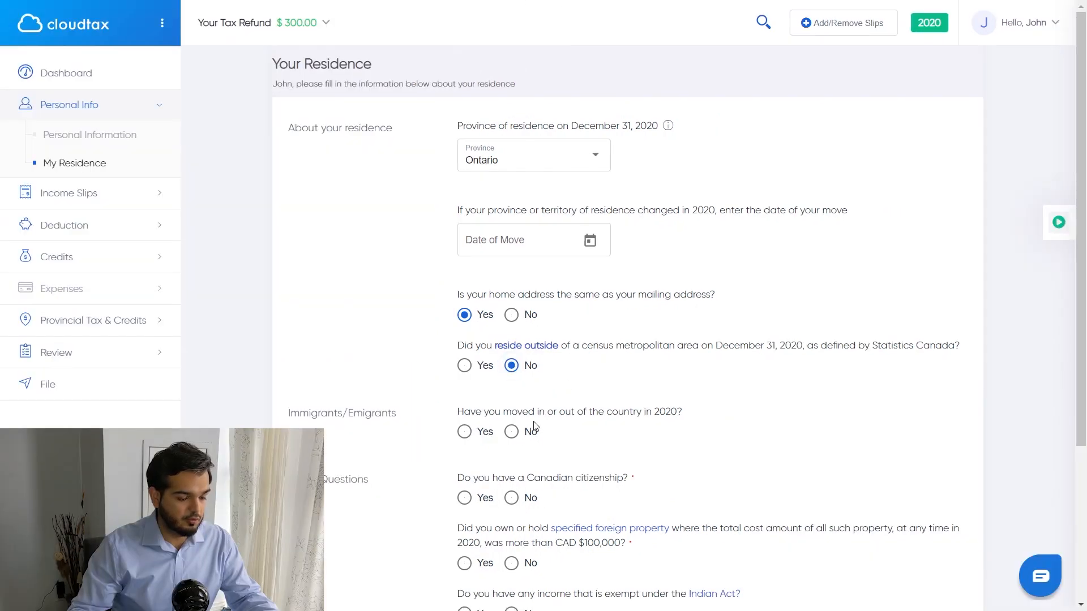
Step: Answer No to moving, Yes to Canadian citizenship and to sharing details with Elections Canada
{"action": "left_click", "coordinate": [512, 433]}
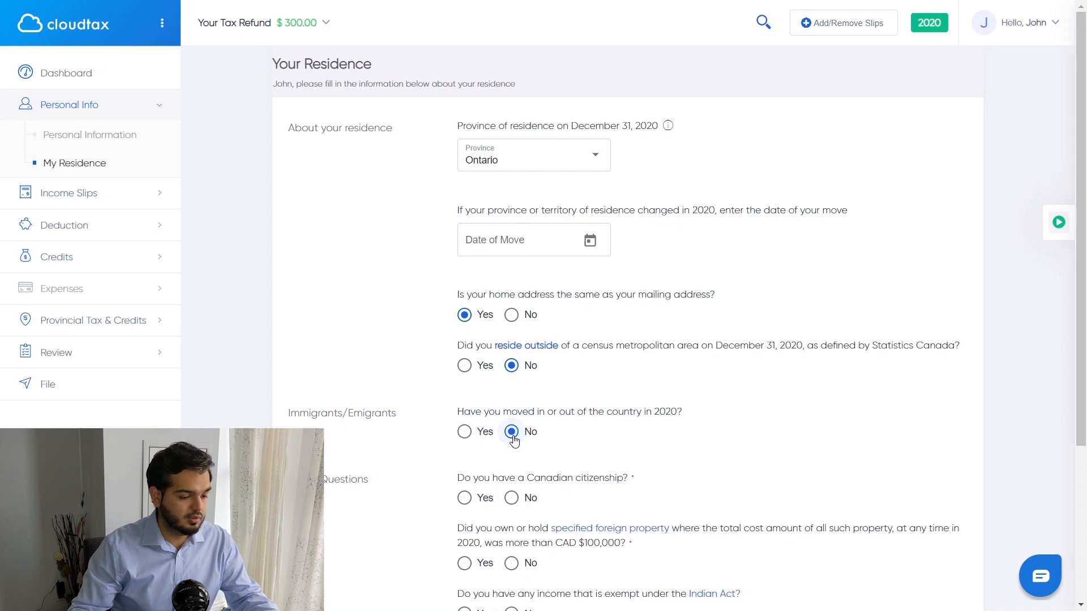
{"action": "left_click", "coordinate": [465, 497]}
{"action": "scroll", "coordinate": [625, 357], "scroll_direction": "down", "scroll_amount": 3}
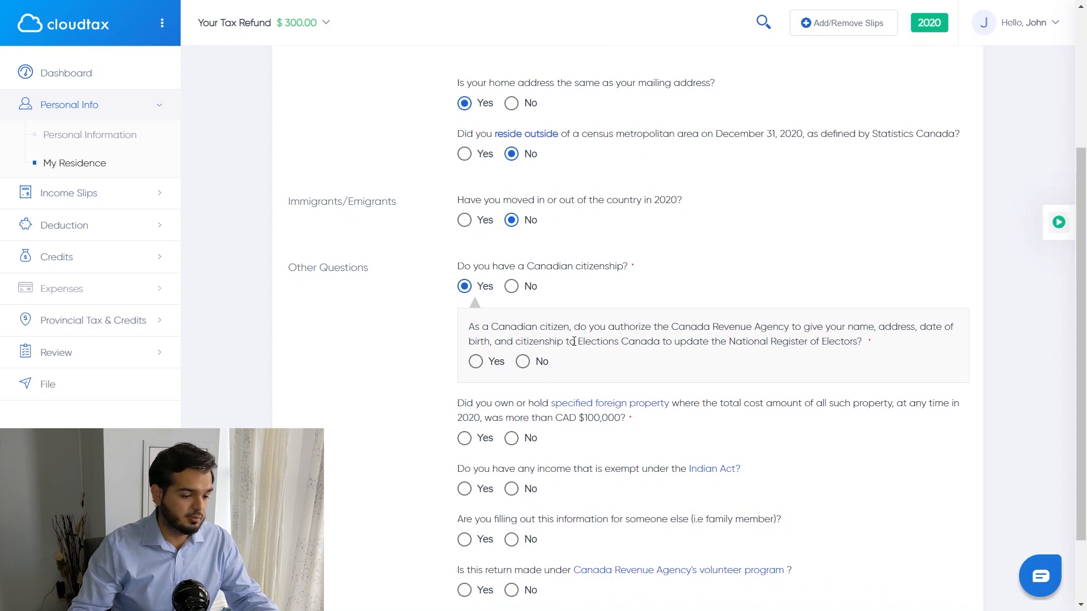
{"action": "left_click", "coordinate": [494, 367]}
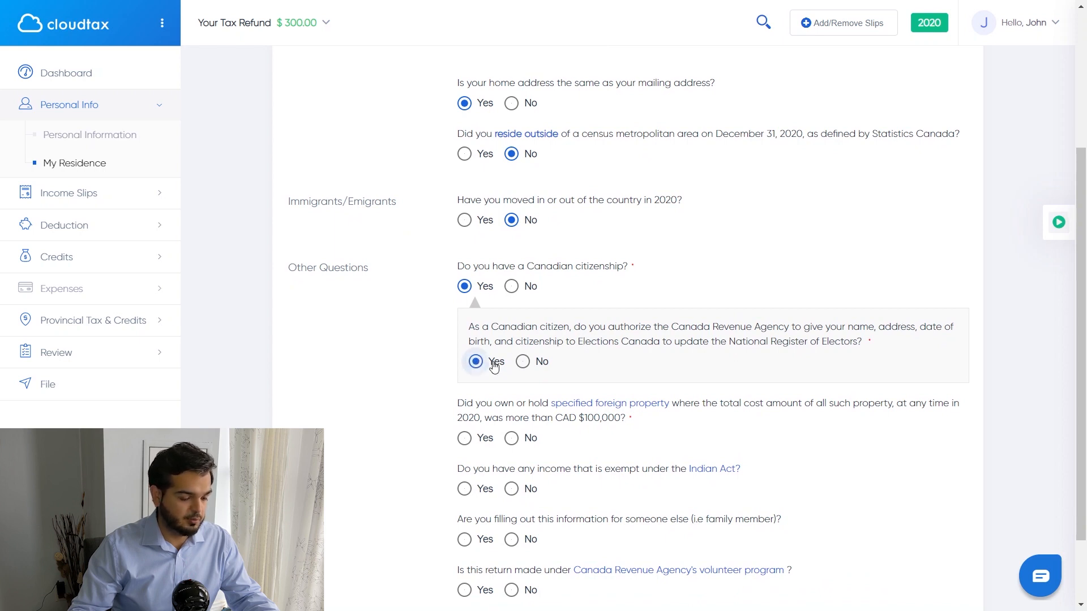
{"action": "scroll", "coordinate": [382, 386], "scroll_direction": "down", "scroll_amount": 2}
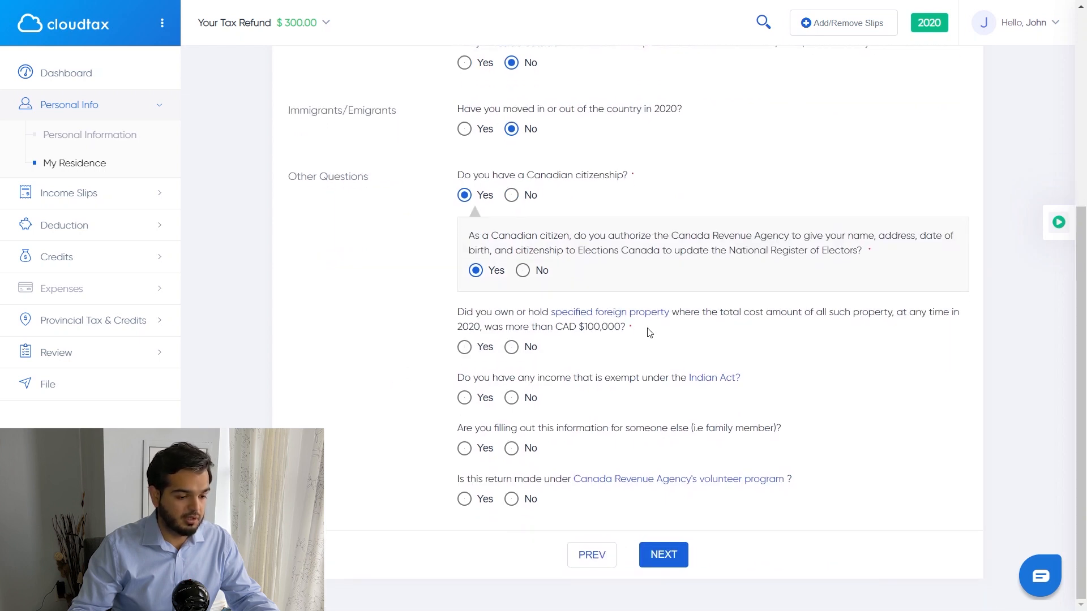
Step: Answer No to foreign property, Indian Act income, filing for someone else and the volunteer program
{"action": "left_click", "coordinate": [628, 316]}
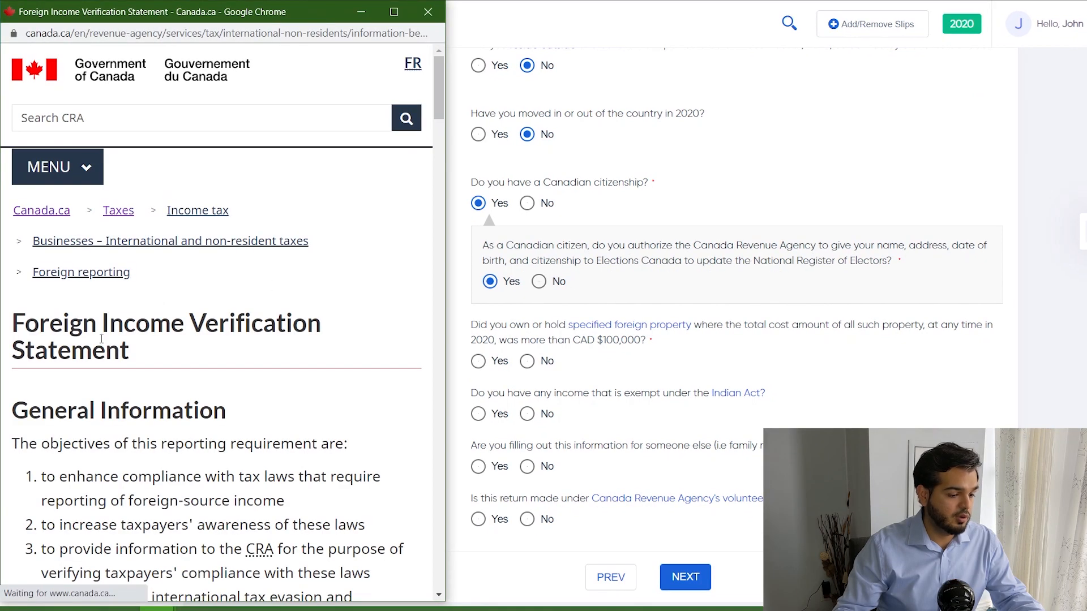
{"action": "scroll", "coordinate": [176, 355], "scroll_direction": "down", "scroll_amount": 3}
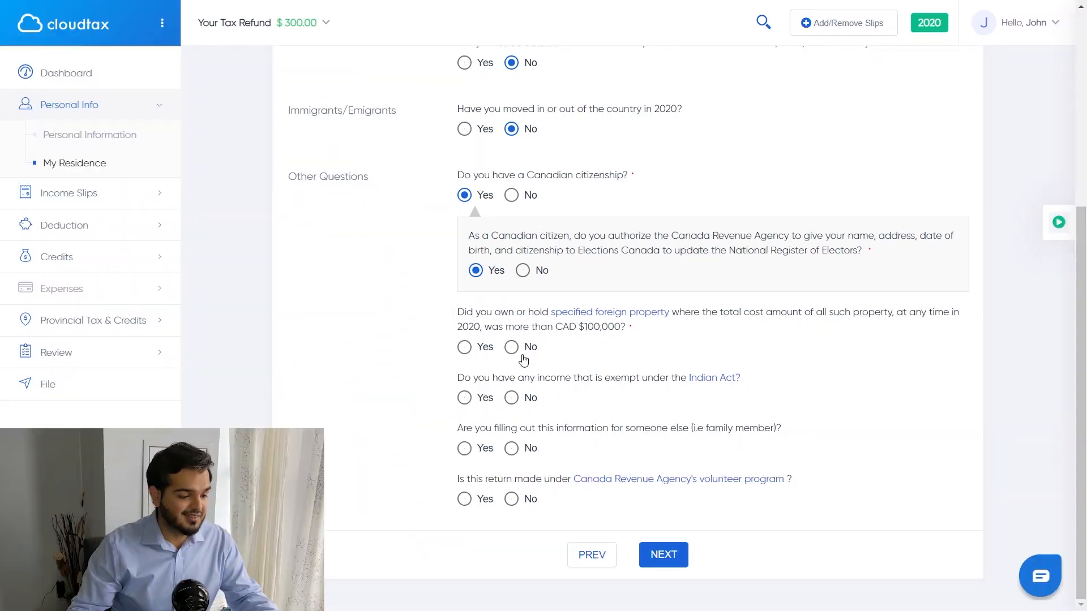
{"action": "left_click", "coordinate": [512, 347]}
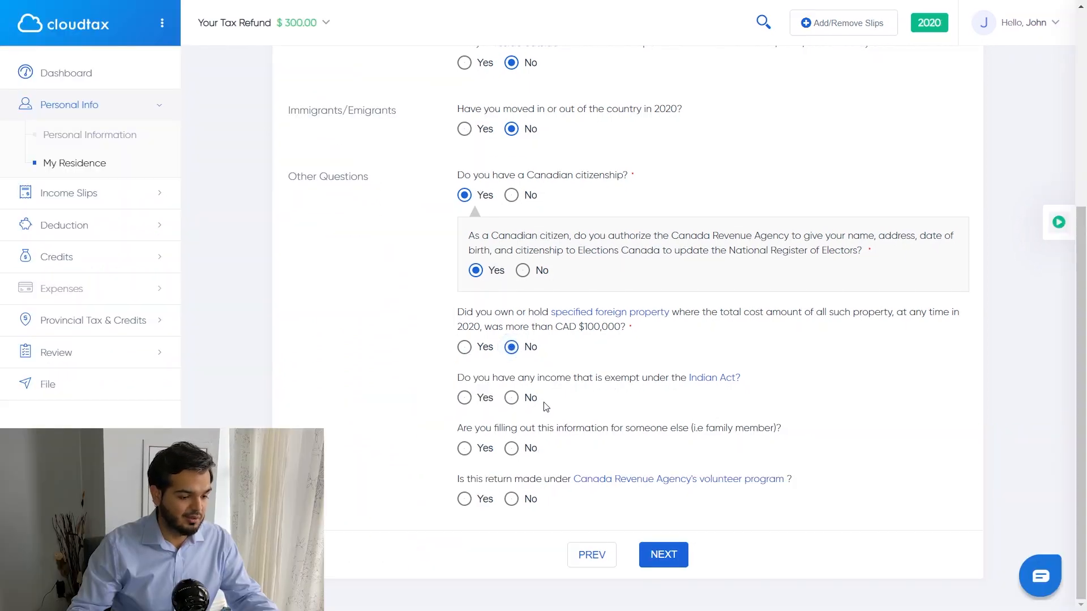
{"action": "left_click", "coordinate": [512, 399]}
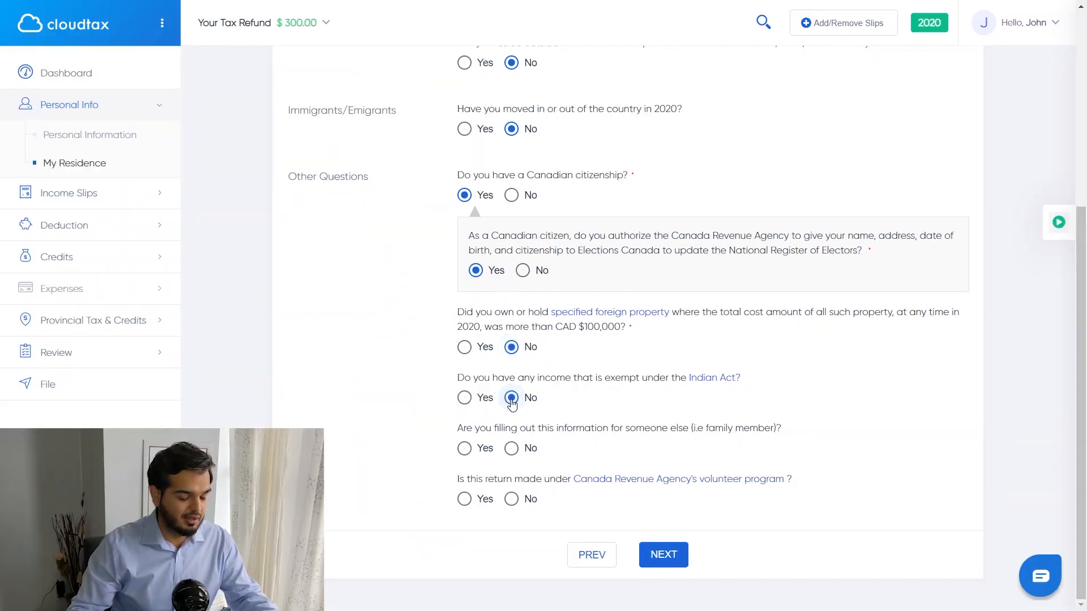
{"action": "left_click_drag", "start_coordinate": [466, 429], "coordinate": [715, 431]}
{"action": "left_click", "coordinate": [643, 422]}
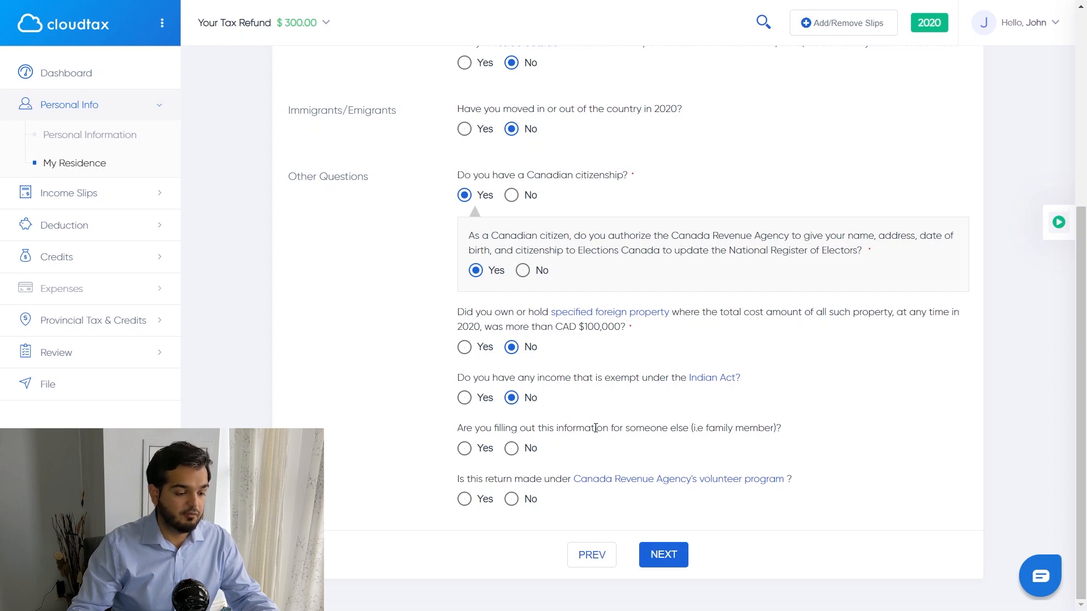
{"action": "left_click", "coordinate": [465, 449]}
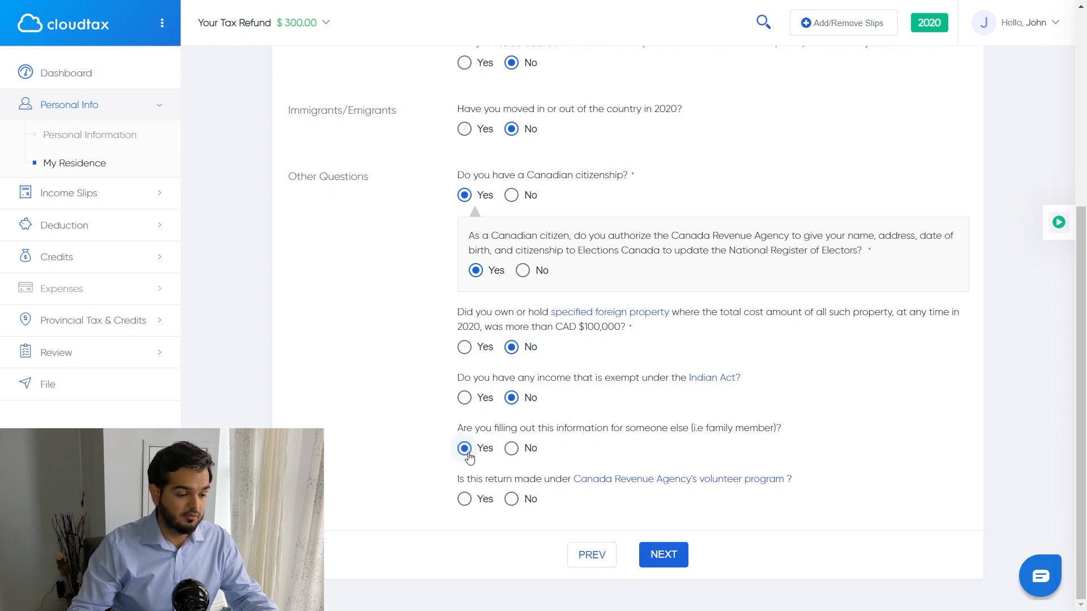
{"action": "left_click", "coordinate": [514, 450]}
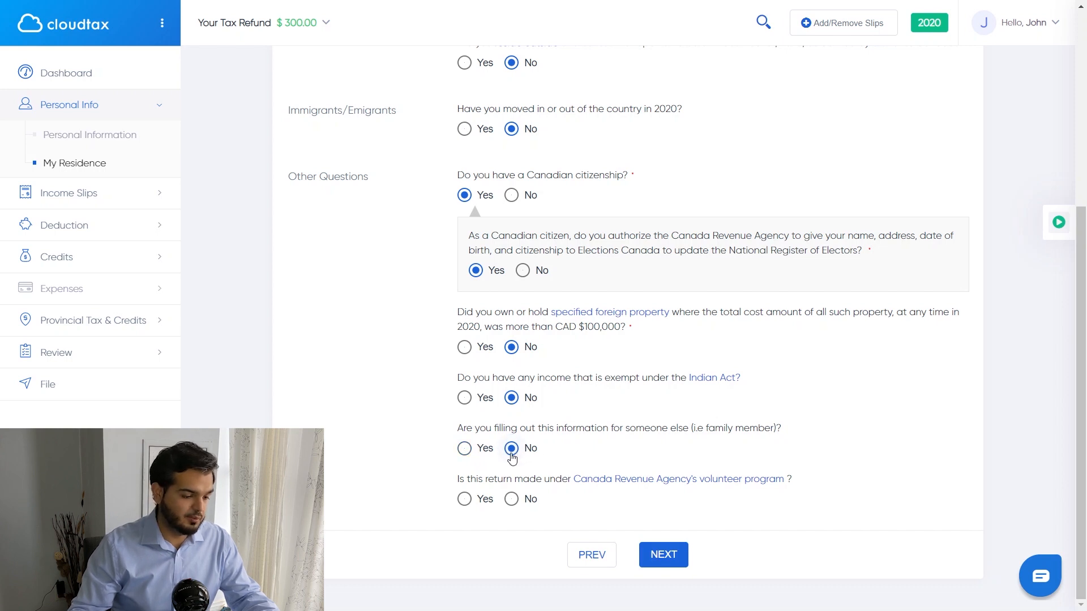
{"action": "mouse_move", "coordinate": [592, 486]}
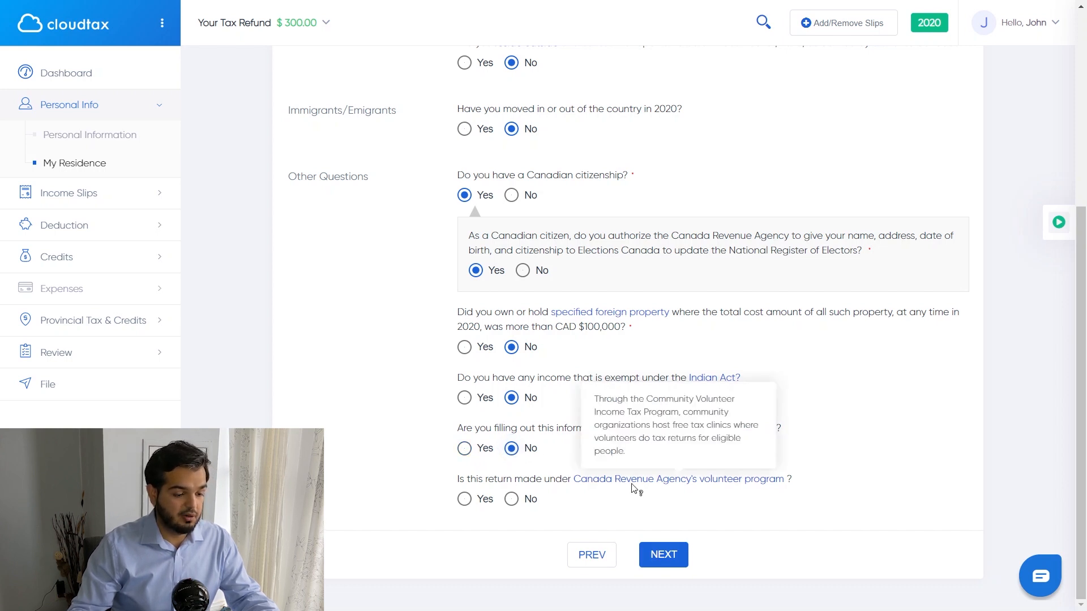
{"action": "left_click", "coordinate": [538, 506]}
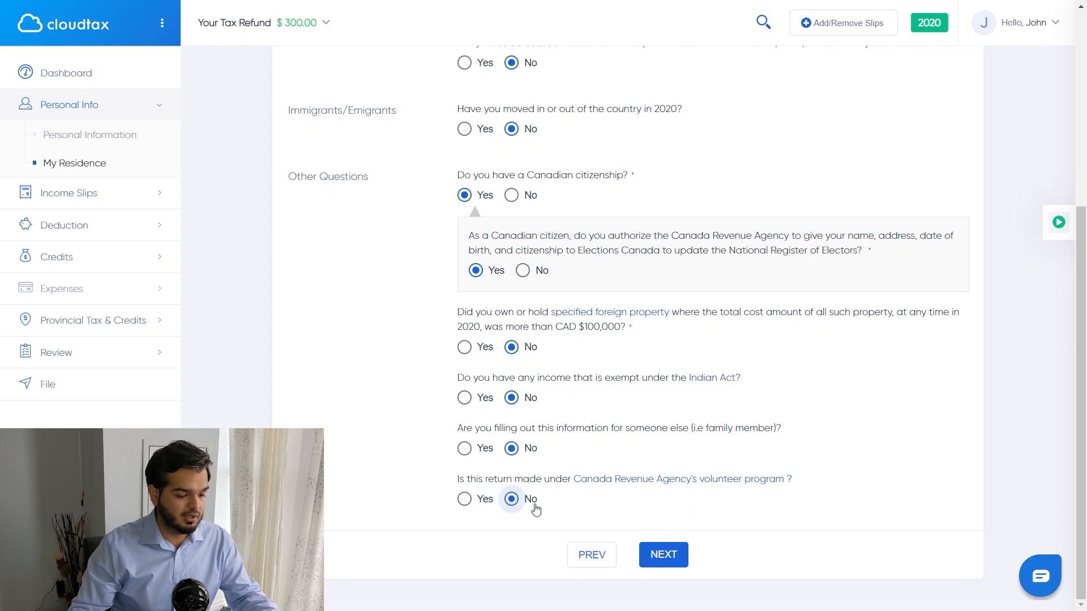
{"action": "left_click", "coordinate": [664, 555]}
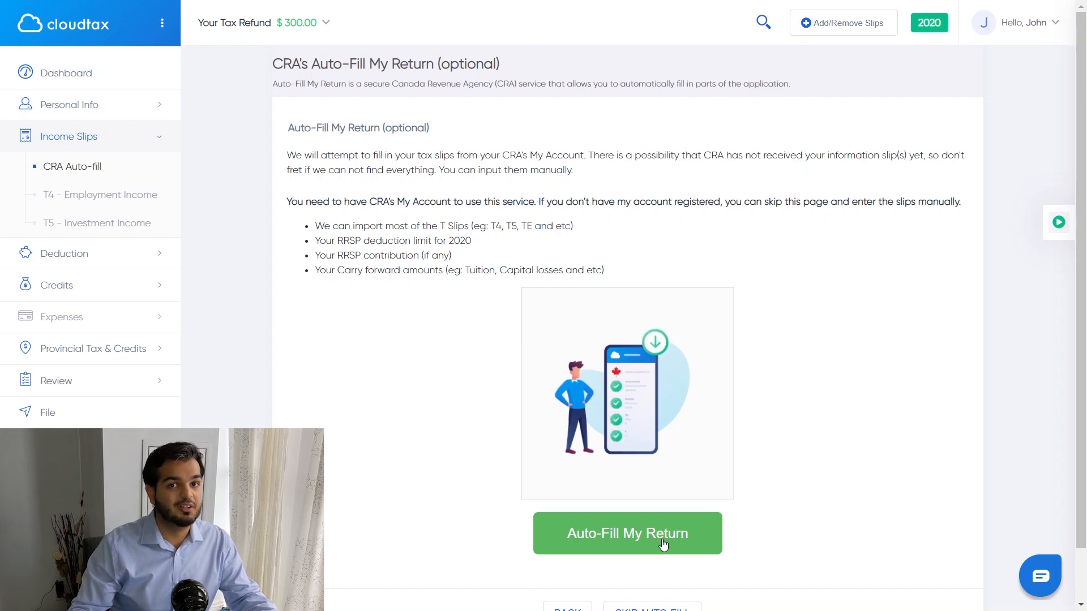
Step: Skip CRA Auto-Fill to enter the T4 slip manually
{"action": "scroll", "coordinate": [502, 356], "scroll_direction": "down", "scroll_amount": 1}
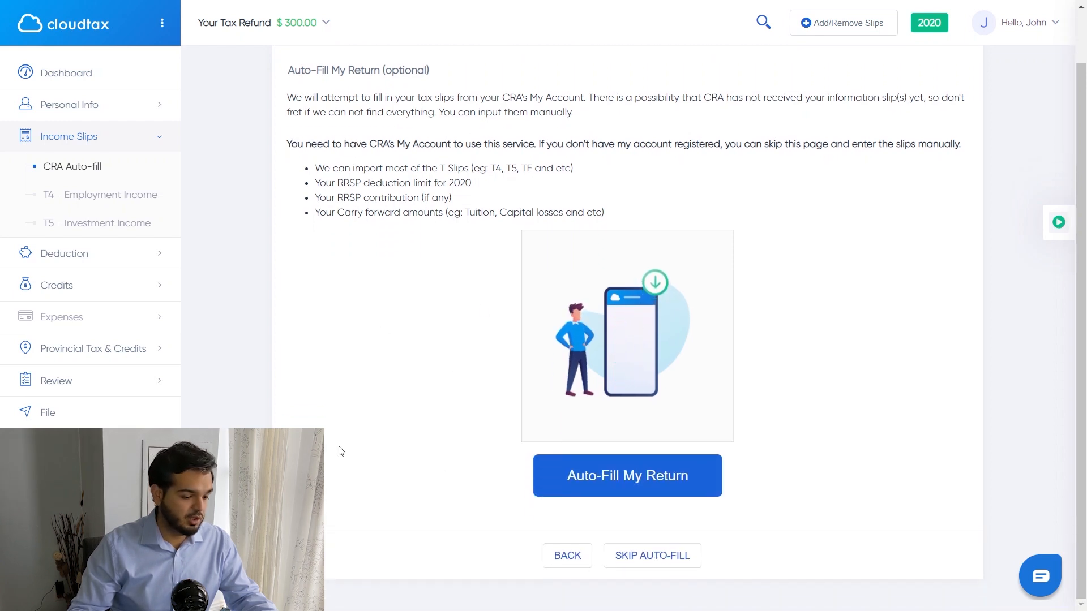
{"action": "left_click", "coordinate": [648, 555]}
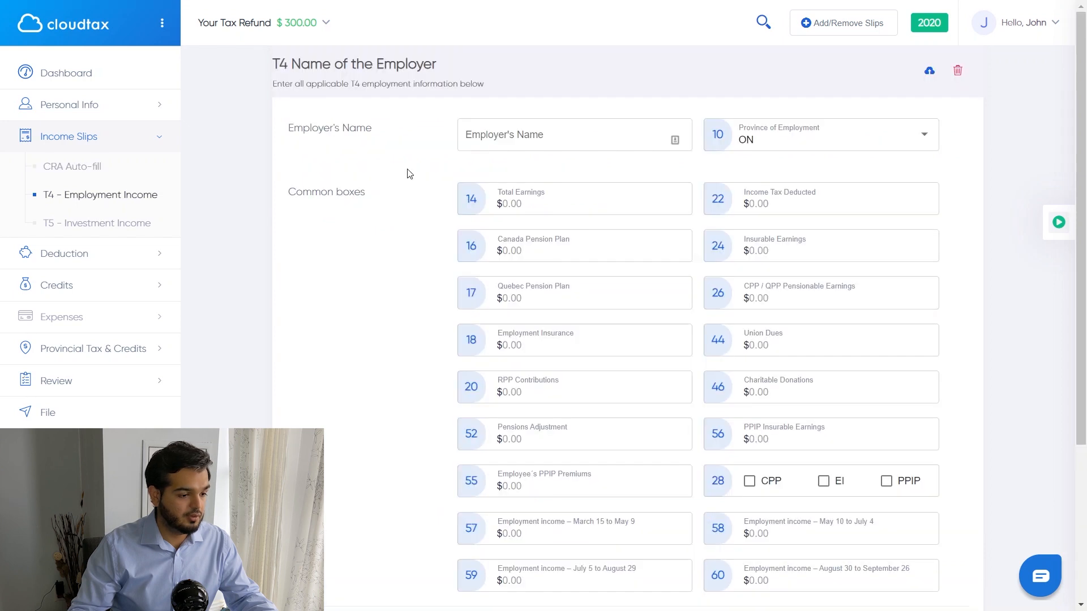
Step: Enter the Winterfell T4 with $107,908.36 earnings, $28,350.25 tax deducted and $2,564.10 CPP
{"action": "left_click", "coordinate": [509, 138]}
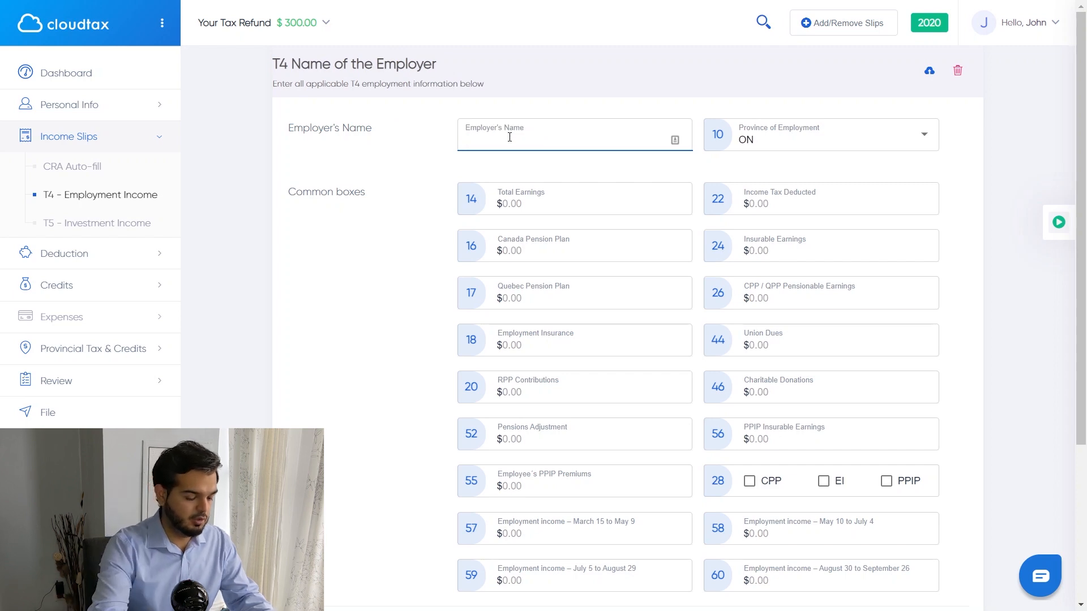
{"action": "type", "text": "Winterfell"}
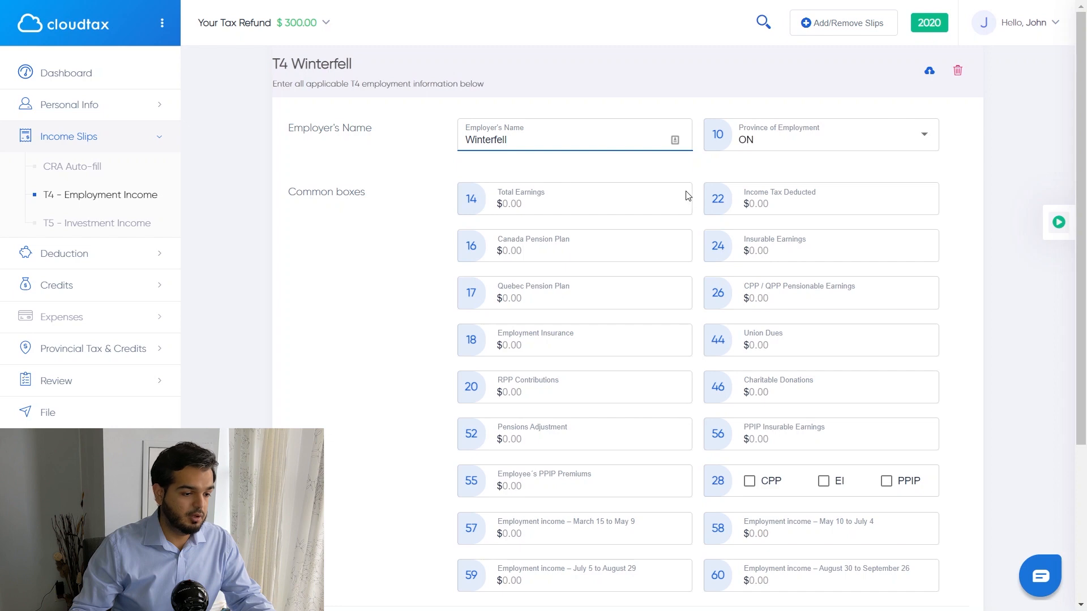
{"action": "left_click", "coordinate": [634, 208]}
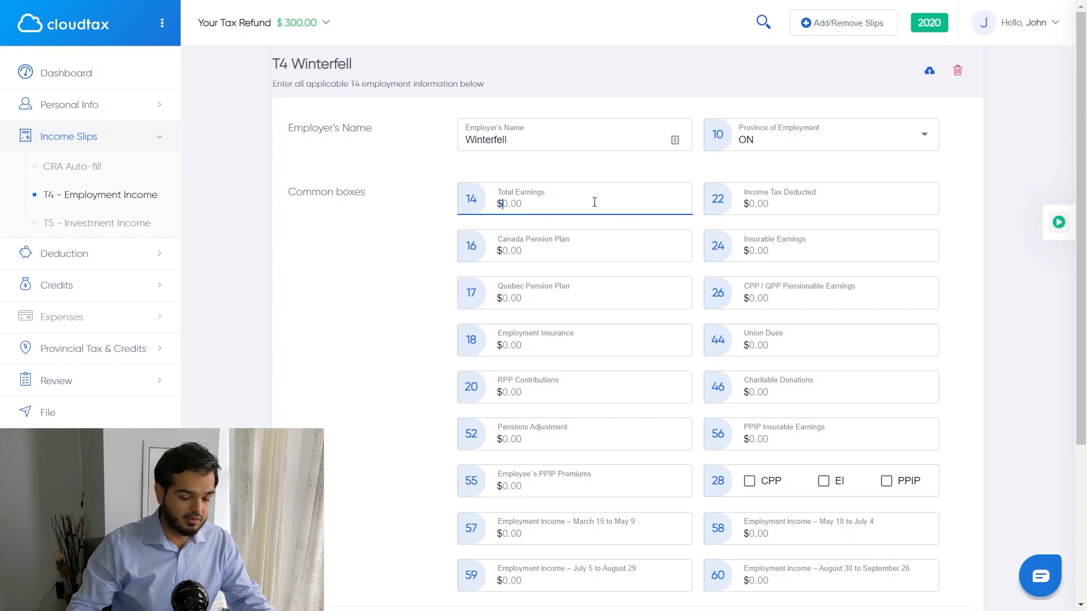
{"action": "type", "text": "14"}
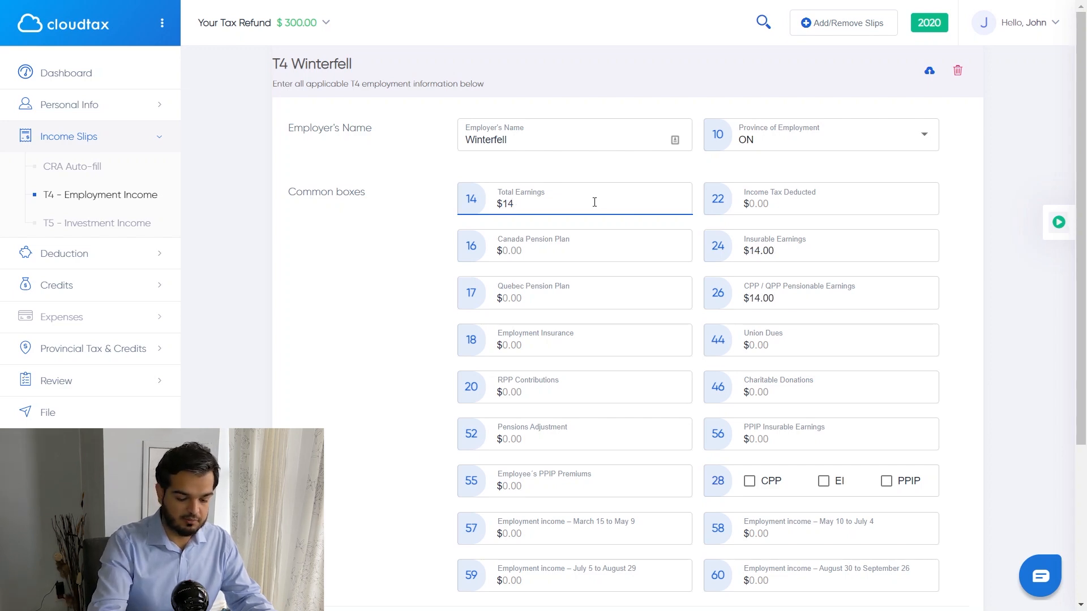
{"action": "key", "text": "BackSpace"}
{"action": "type", "text": "07908.36"}
{"action": "key", "text": "Tab"}
{"action": "type", "text": "2"}
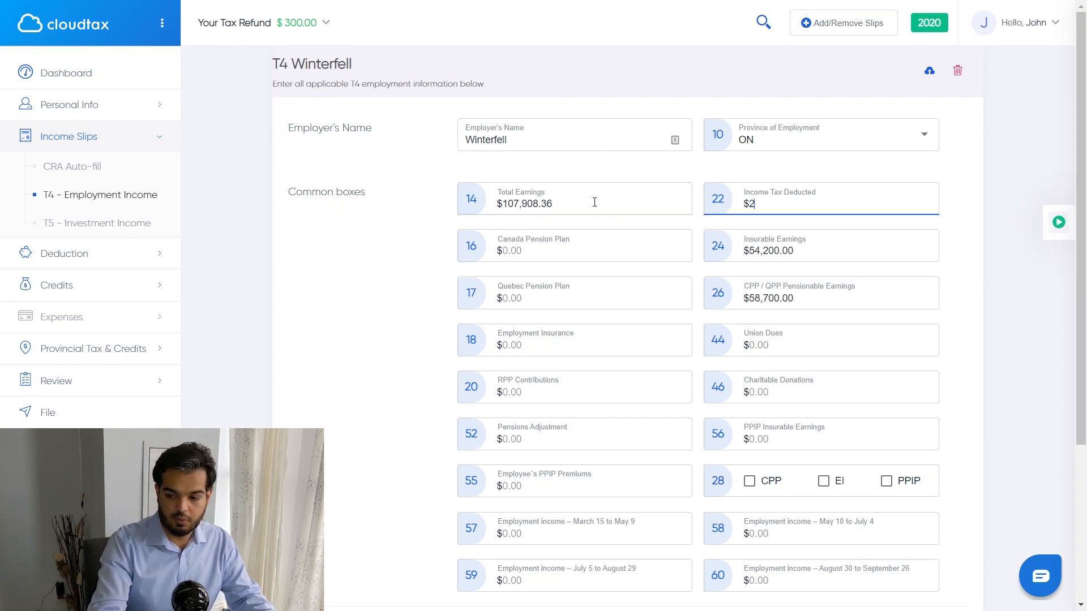
{"action": "type", "text": "8,350.25"}
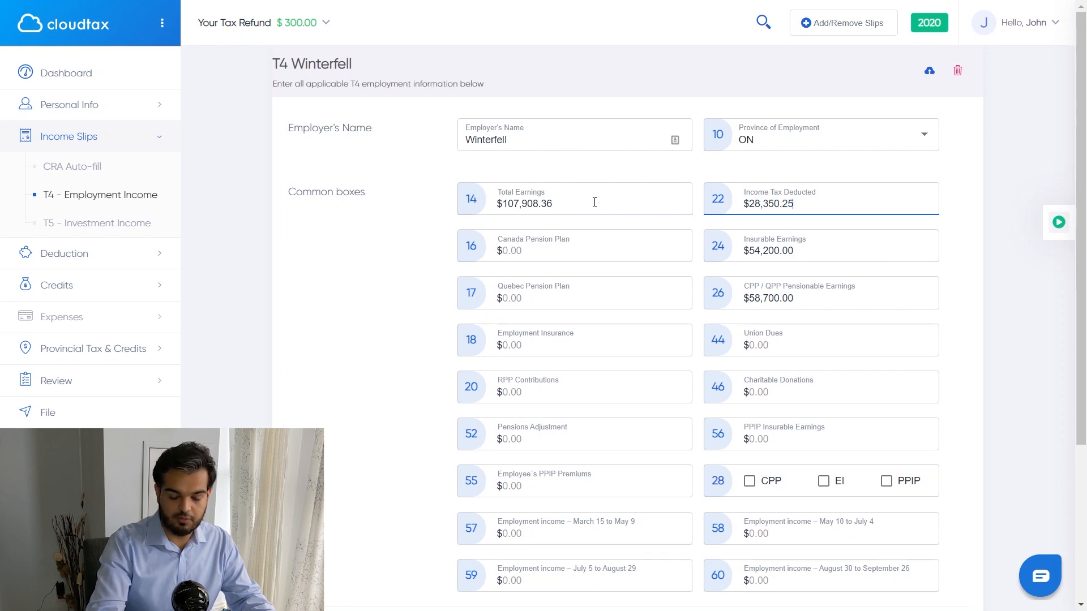
{"action": "key", "text": "Tab"}
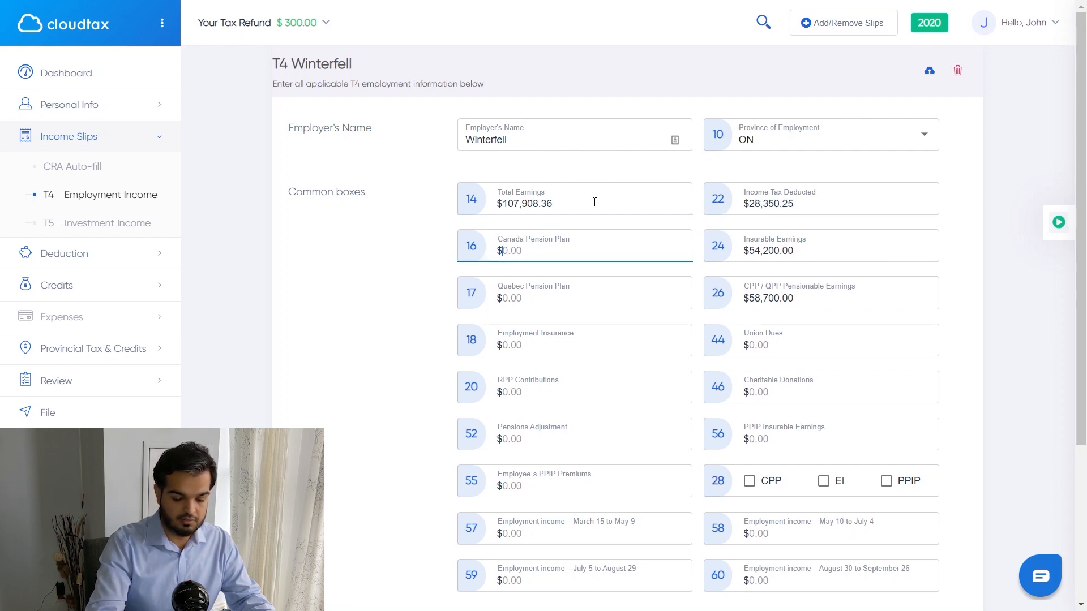
{"action": "type", "text": "2,564.10"}
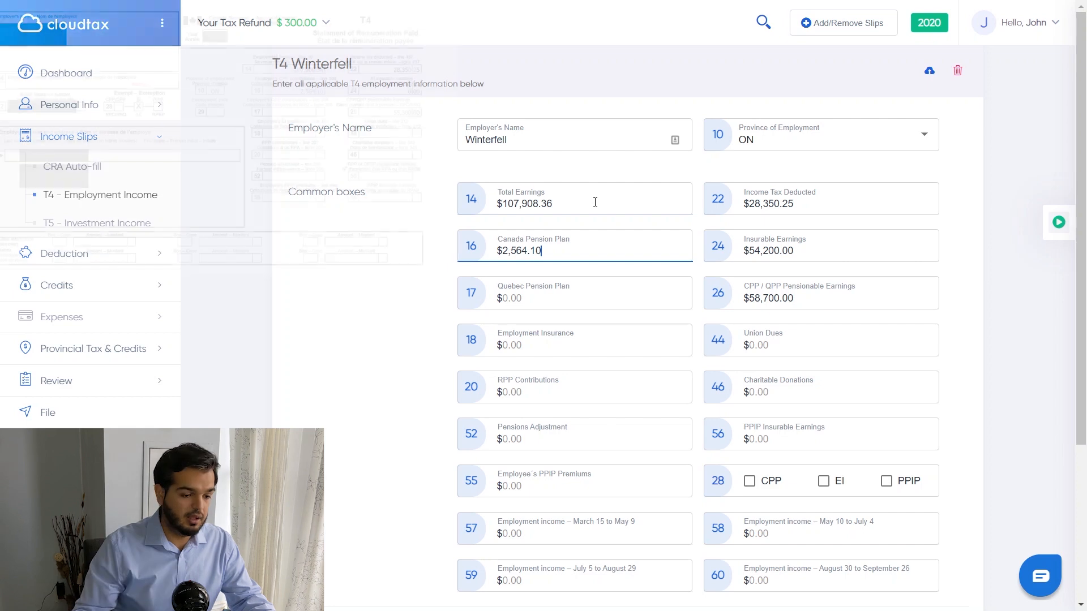
Step: Clear insurable earnings, set pensionable earnings to 55,300 and mark the slip EI-exempt
{"action": "left_click", "coordinate": [815, 253]}
{"action": "left_click_drag", "start_coordinate": [815, 253], "coordinate": [741, 253]}
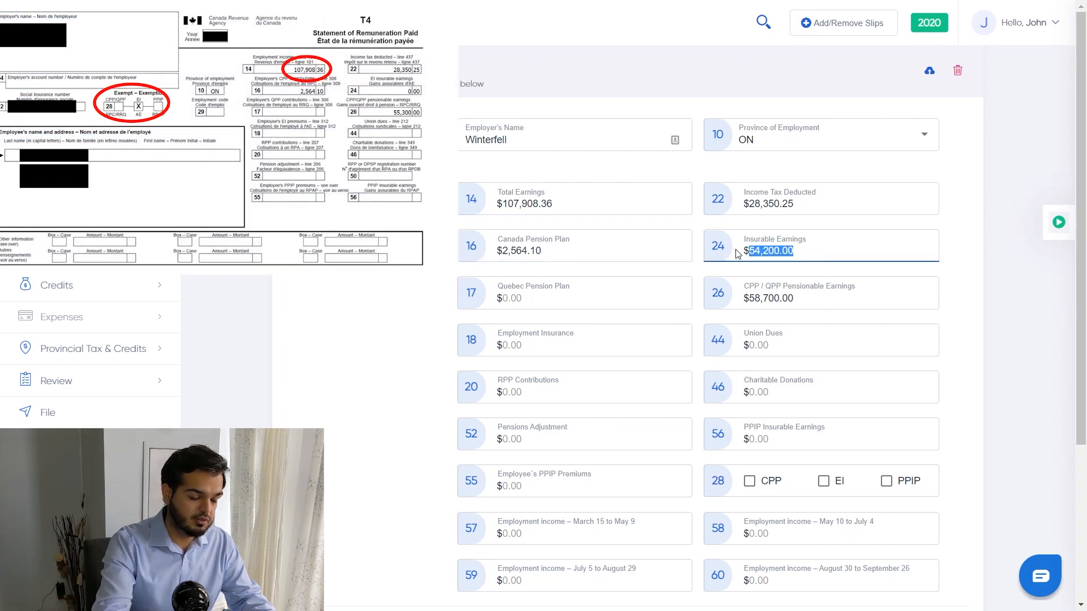
{"action": "key", "text": "BackSpace"}
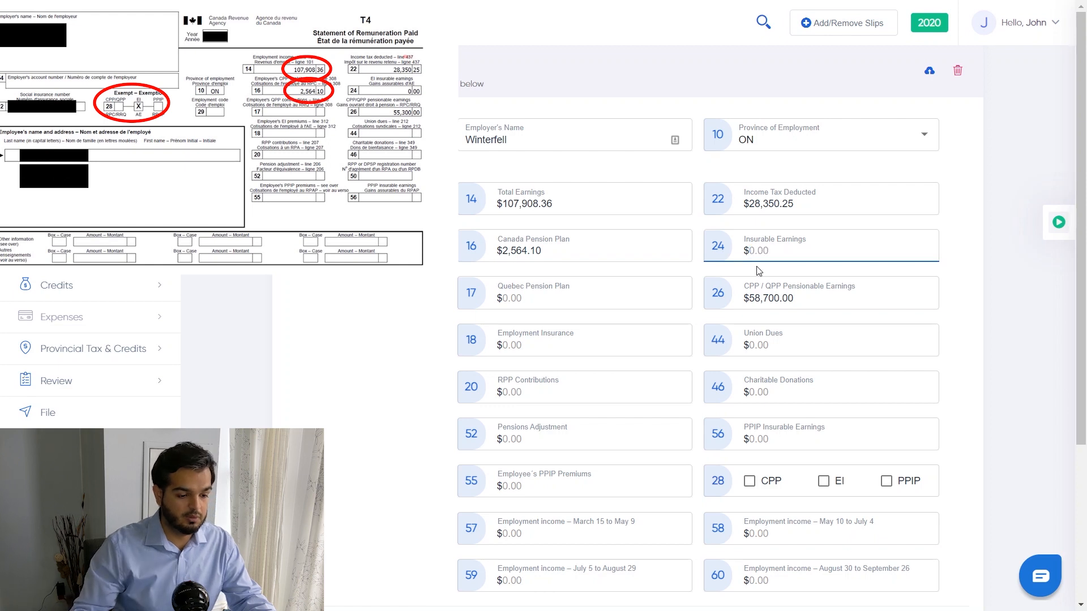
{"action": "left_click", "coordinate": [948, 291]}
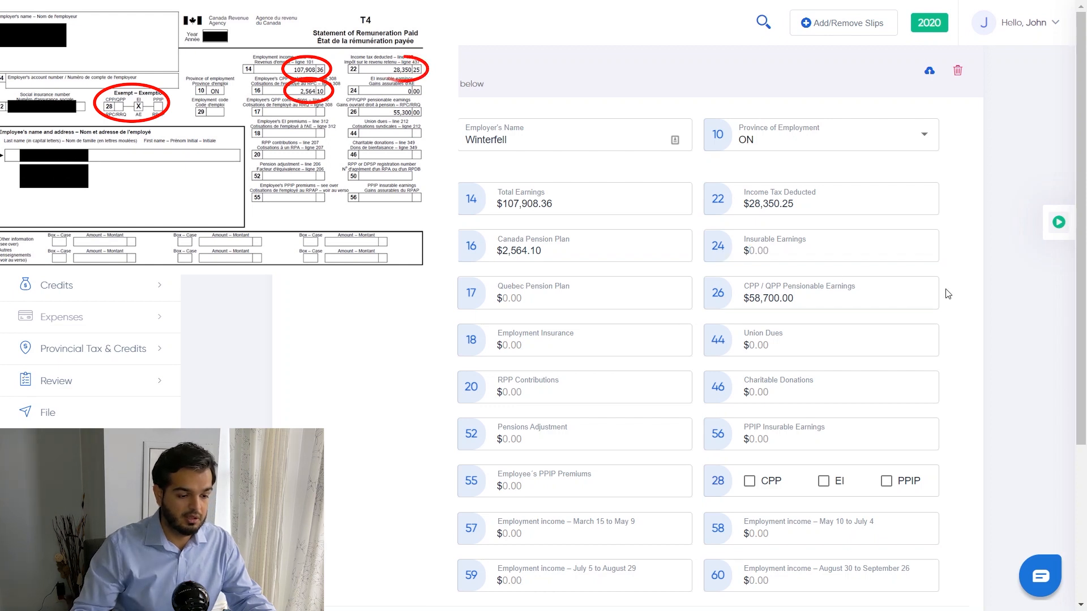
{"action": "left_click", "coordinate": [808, 309]}
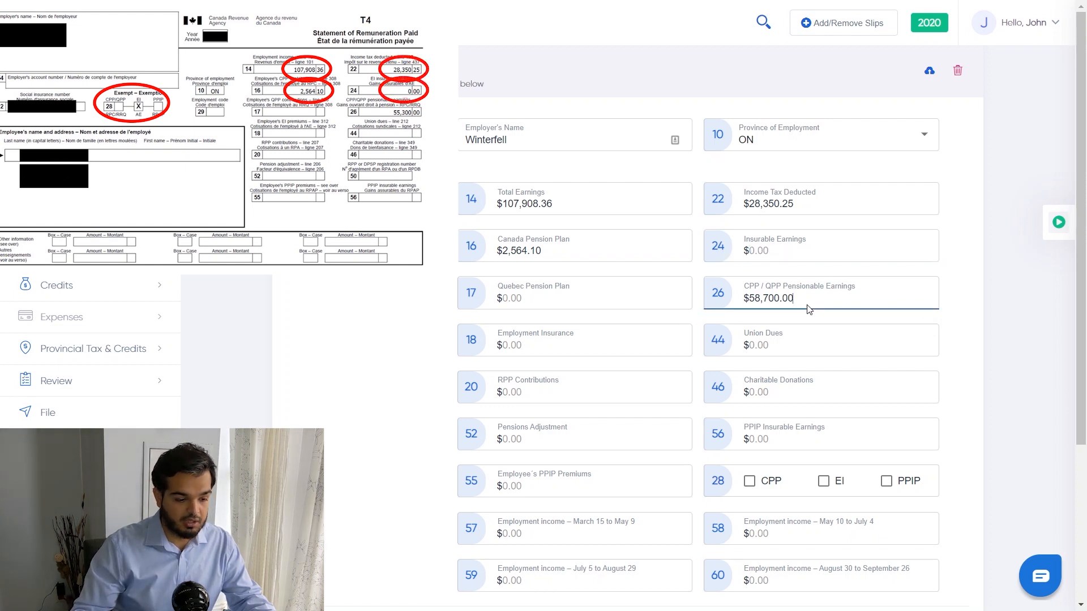
{"action": "left_click_drag", "start_coordinate": [809, 309], "coordinate": [737, 299]}
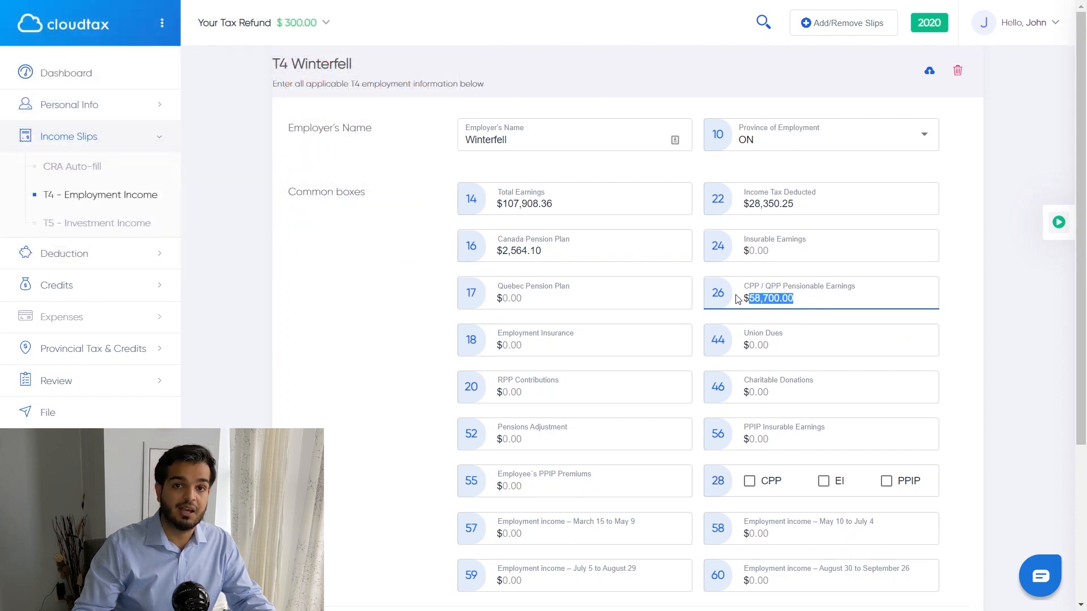
{"action": "type", "text": "55"}
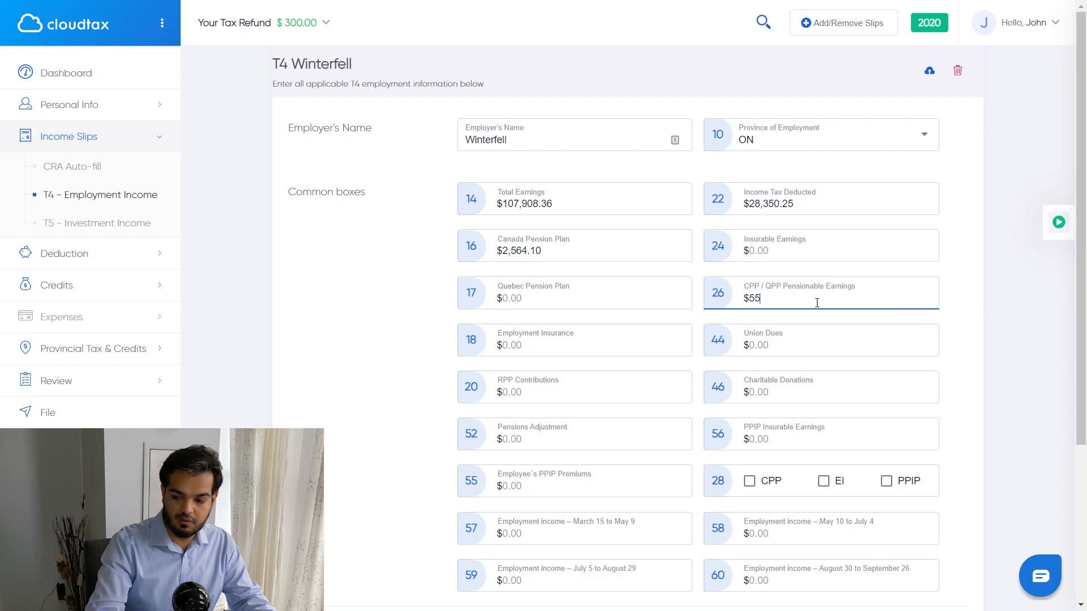
{"action": "type", "text": ",300"}
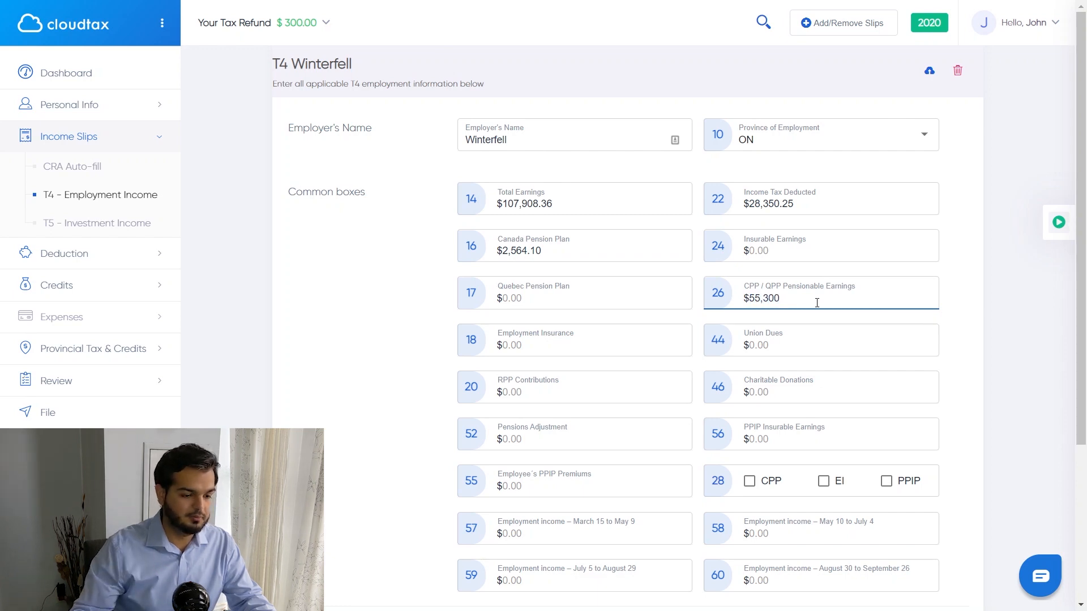
{"action": "left_click", "coordinate": [1001, 291]}
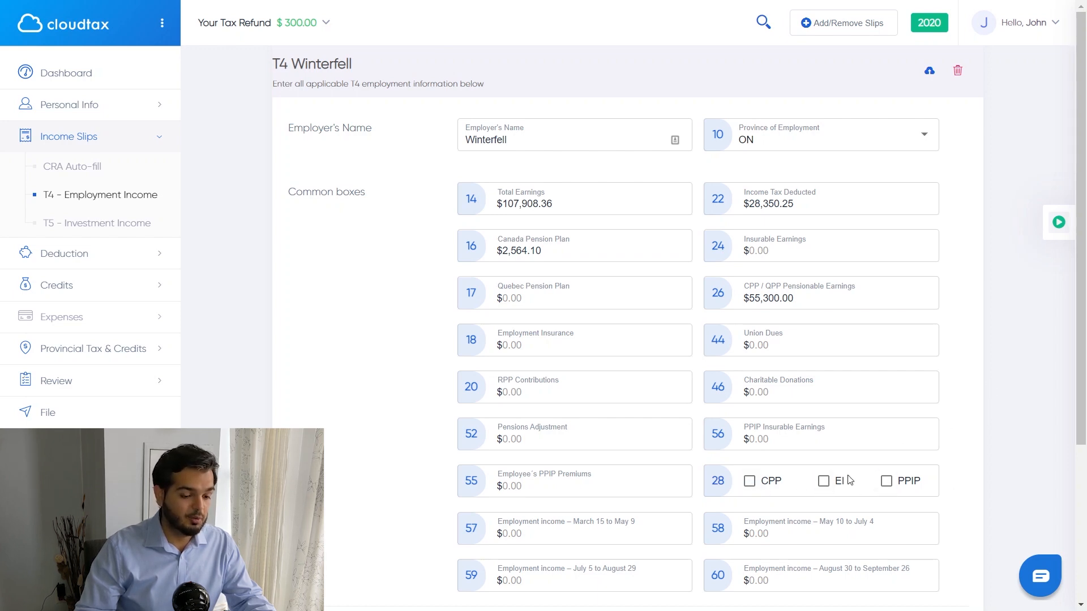
{"action": "left_click", "coordinate": [824, 482]}
{"action": "scroll", "coordinate": [657, 557], "scroll_direction": "down", "scroll_amount": 5}
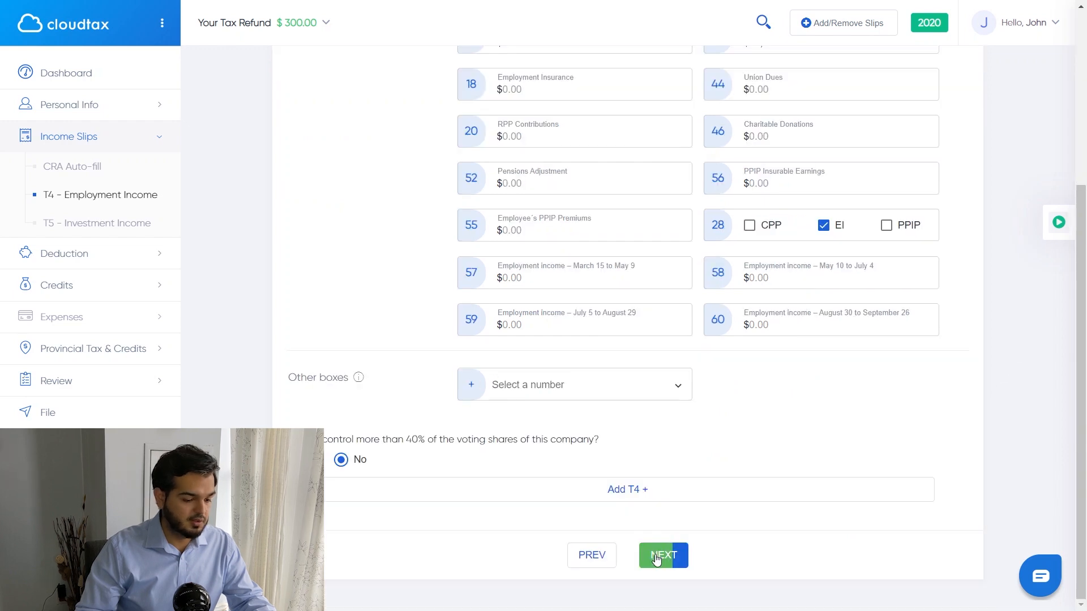
Step: Start a Tangerine T5 slip with $209.65 of Canadian interest in box 13
{"action": "left_click", "coordinate": [656, 559]}
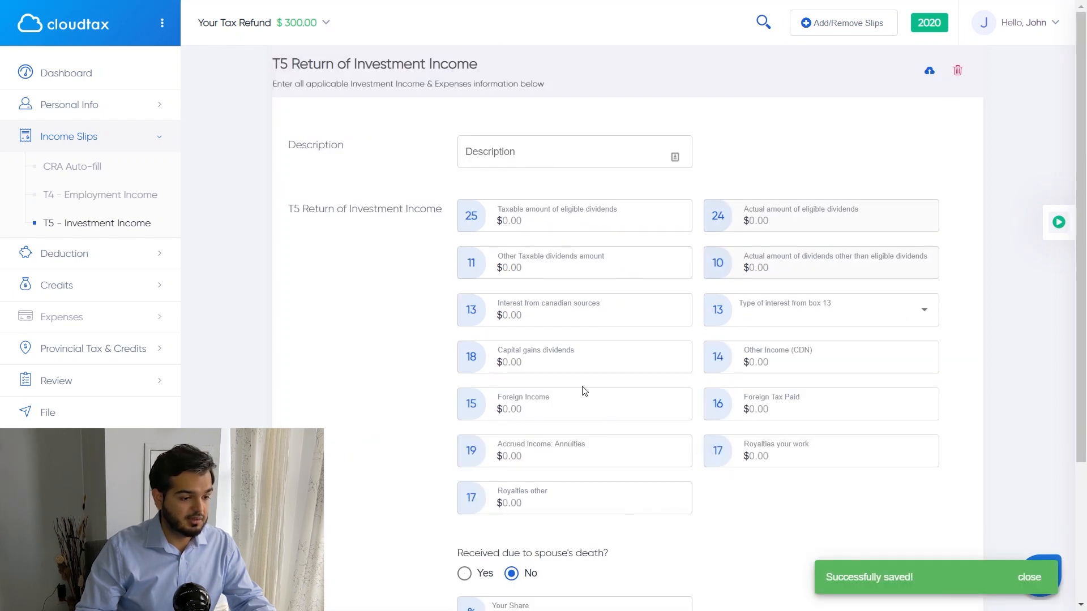
{"action": "left_click", "coordinate": [553, 163]}
{"action": "type", "text": "angerine"}
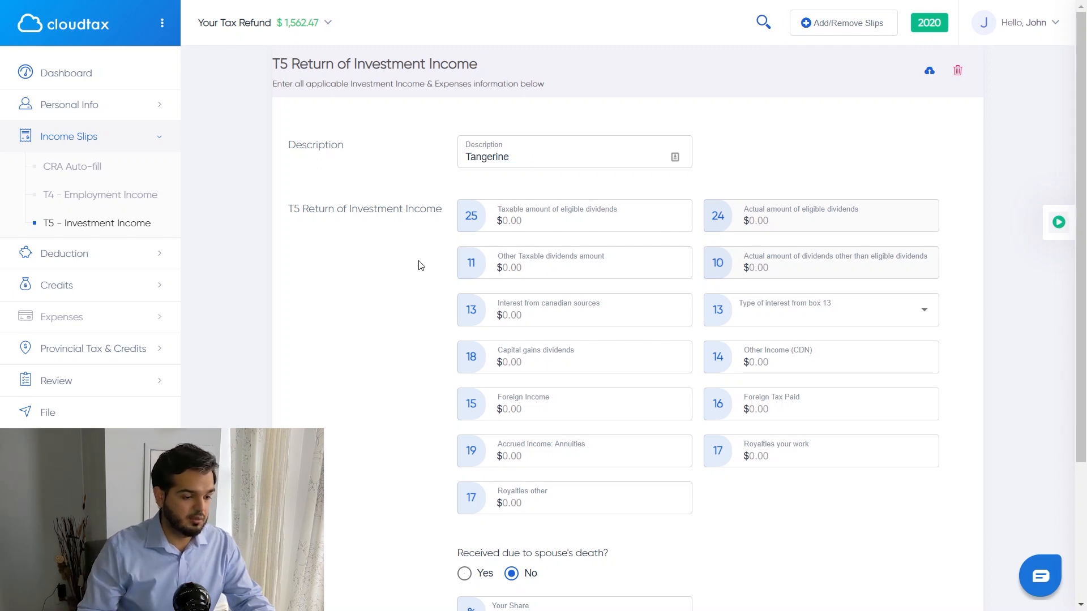
{"action": "left_click", "coordinate": [543, 313]}
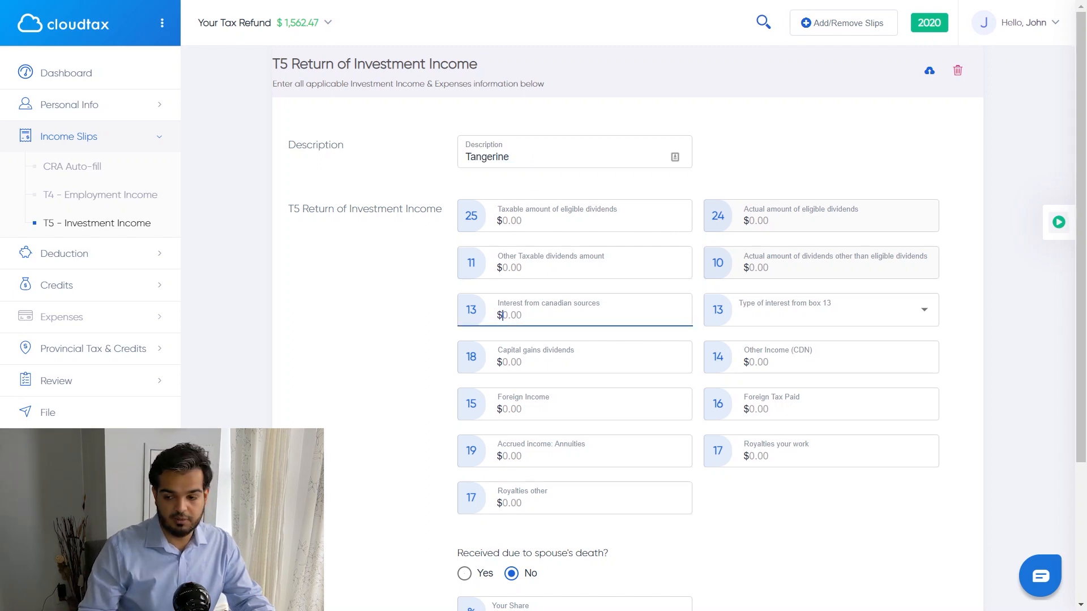
{"action": "key", "text": "Tab"}
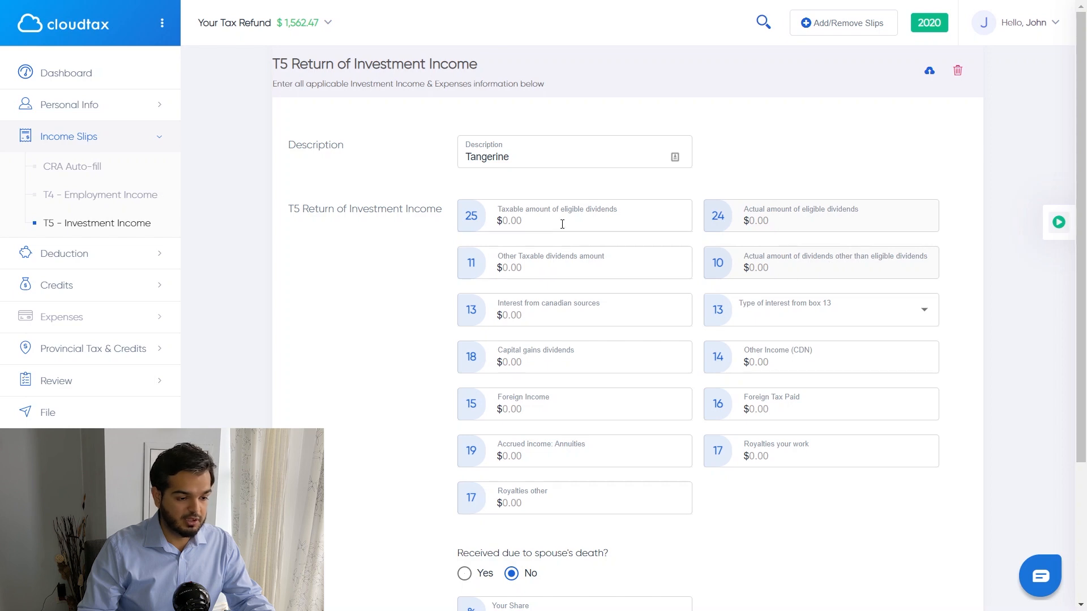
{"action": "left_click", "coordinate": [562, 223]}
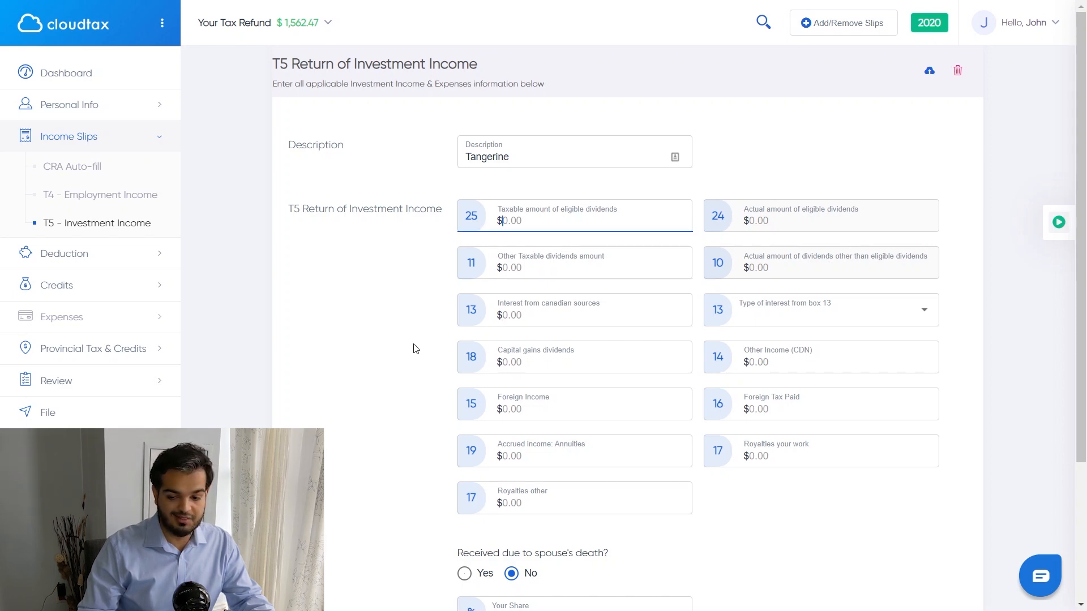
{"action": "left_click", "coordinate": [522, 320]}
{"action": "type", "text": "209"}
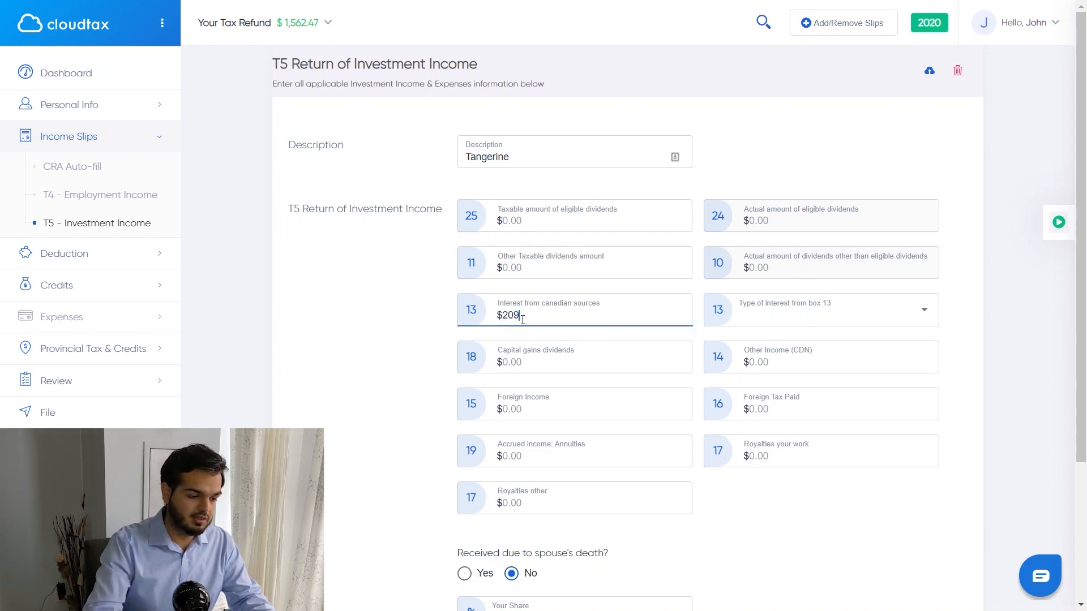
{"action": "type", "text": ".65"}
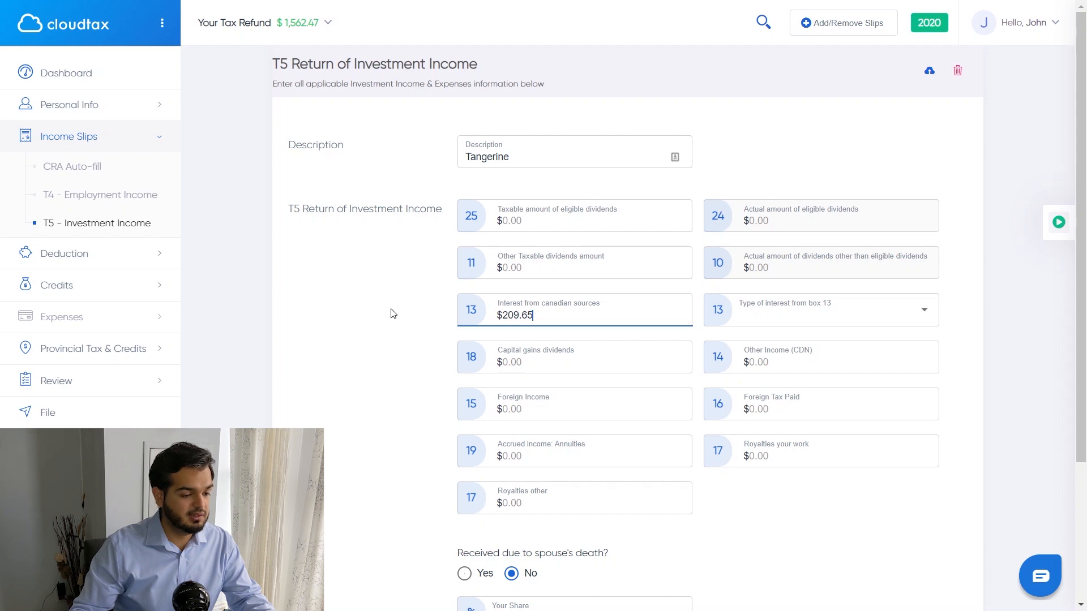
{"action": "left_click", "coordinate": [393, 313]}
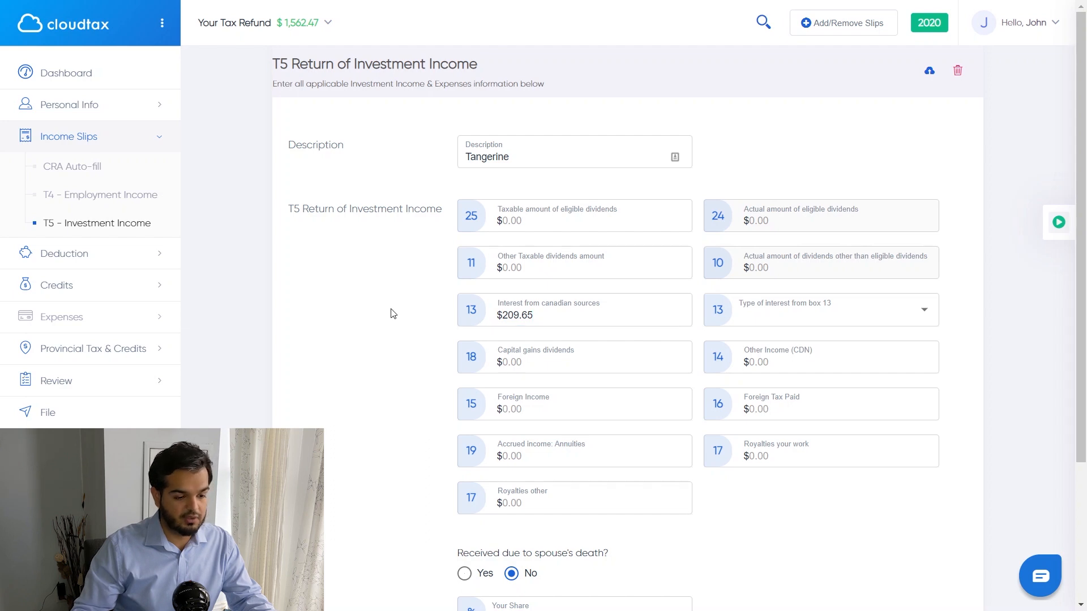
Step: Set the box 13 interest type to Bank, save the T5, and enter a 25,000 RRSP limit
{"action": "left_click", "coordinate": [810, 325]}
{"action": "left_click", "coordinate": [793, 345]}
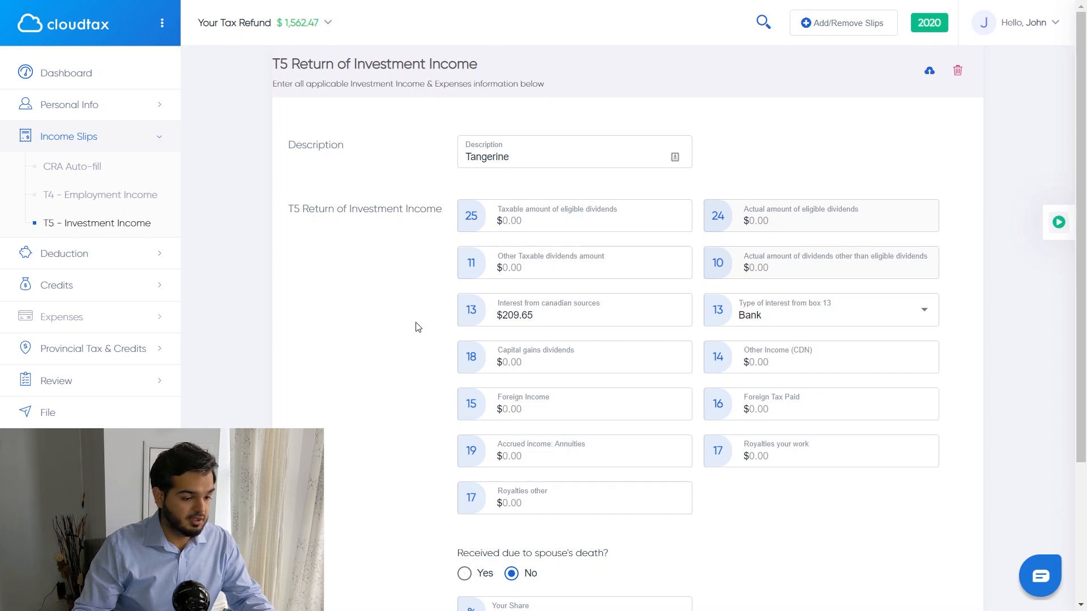
{"action": "scroll", "coordinate": [418, 327], "scroll_direction": "down", "scroll_amount": 3}
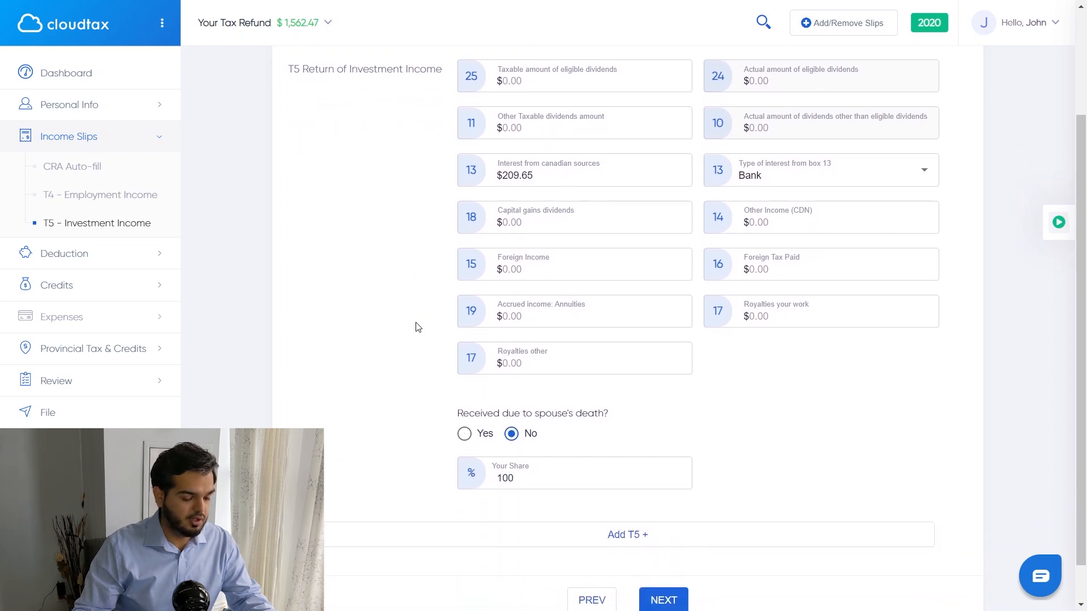
{"action": "scroll", "coordinate": [417, 327], "scroll_direction": "down", "scroll_amount": 1}
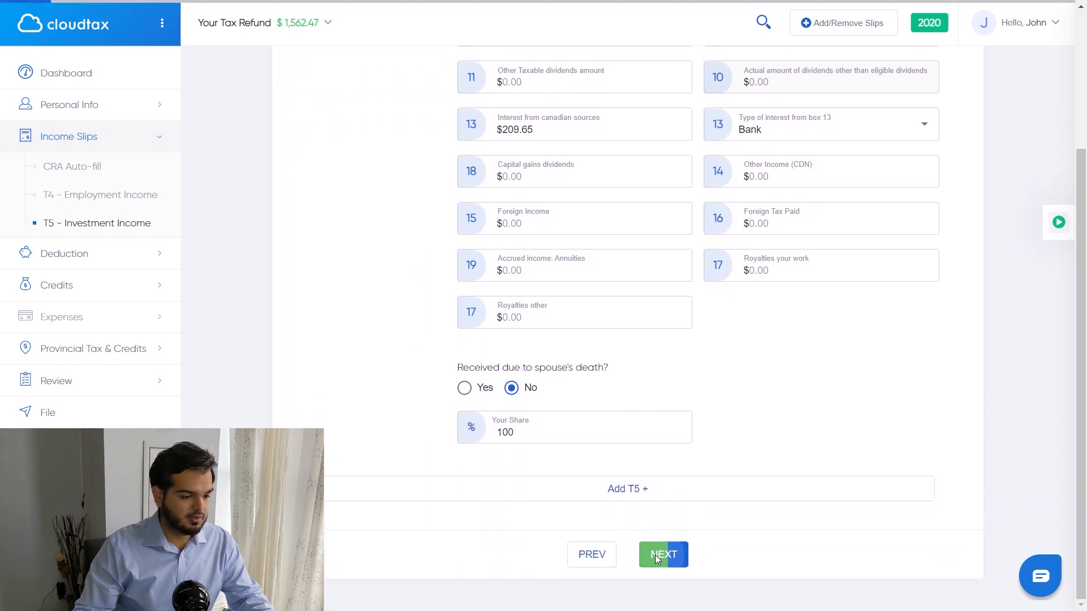
{"action": "left_click", "coordinate": [656, 558]}
{"action": "left_click", "coordinate": [521, 129]}
{"action": "type", "text": "25,000"}
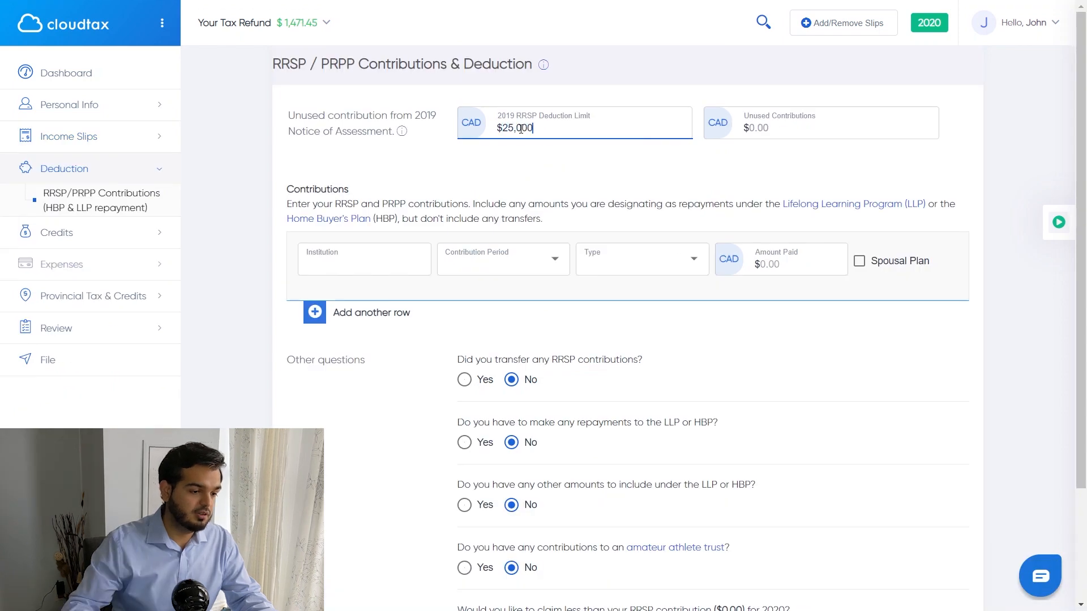
Step: Record the $25,000 RRSP limit and a $3,000 Questrade RRSP contribution for March–December 2020
{"action": "left_click", "coordinate": [557, 166]}
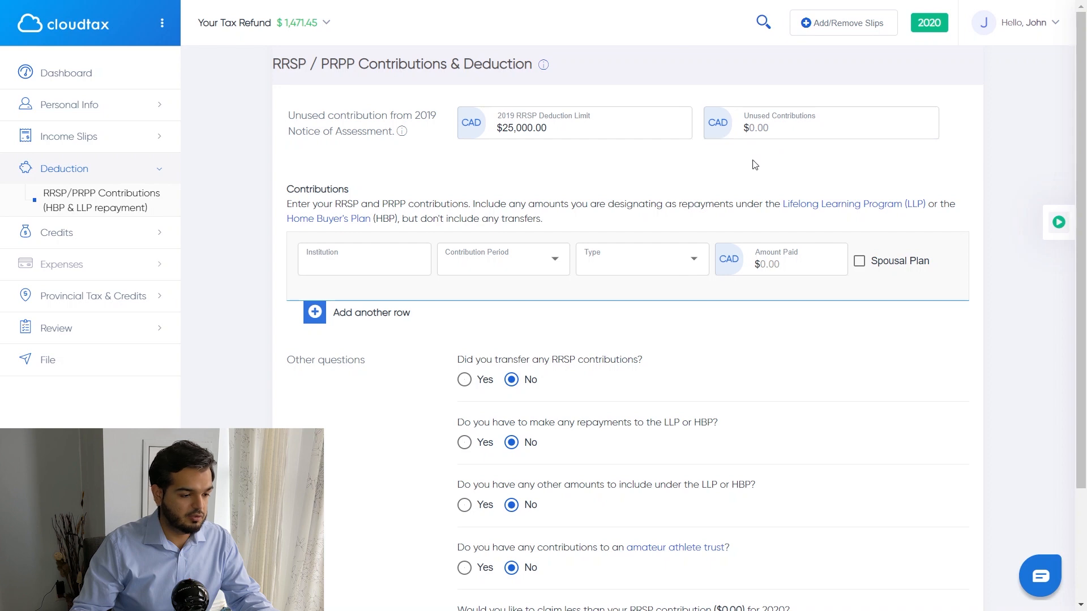
{"action": "scroll", "coordinate": [396, 243], "scroll_direction": "down", "scroll_amount": 1}
{"action": "left_click", "coordinate": [419, 190]}
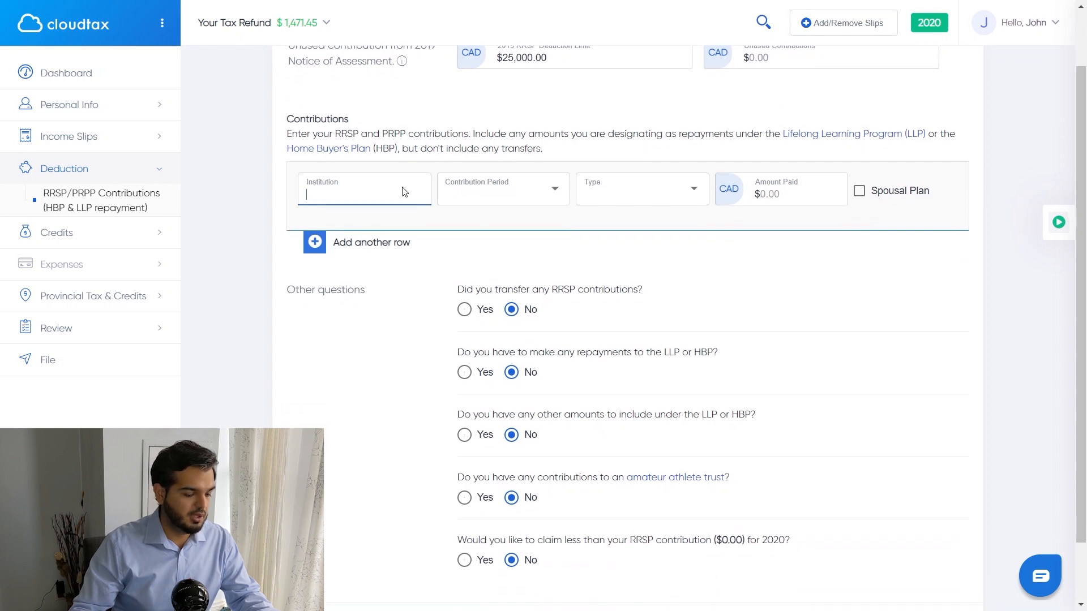
{"action": "type", "text": "Questrade"}
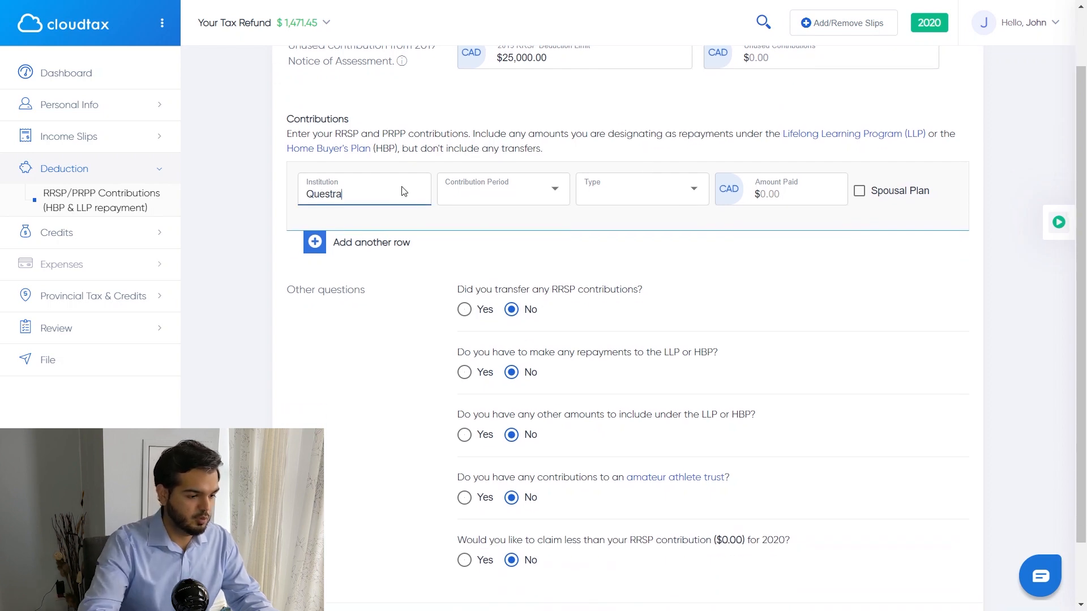
{"action": "left_click", "coordinate": [509, 201]}
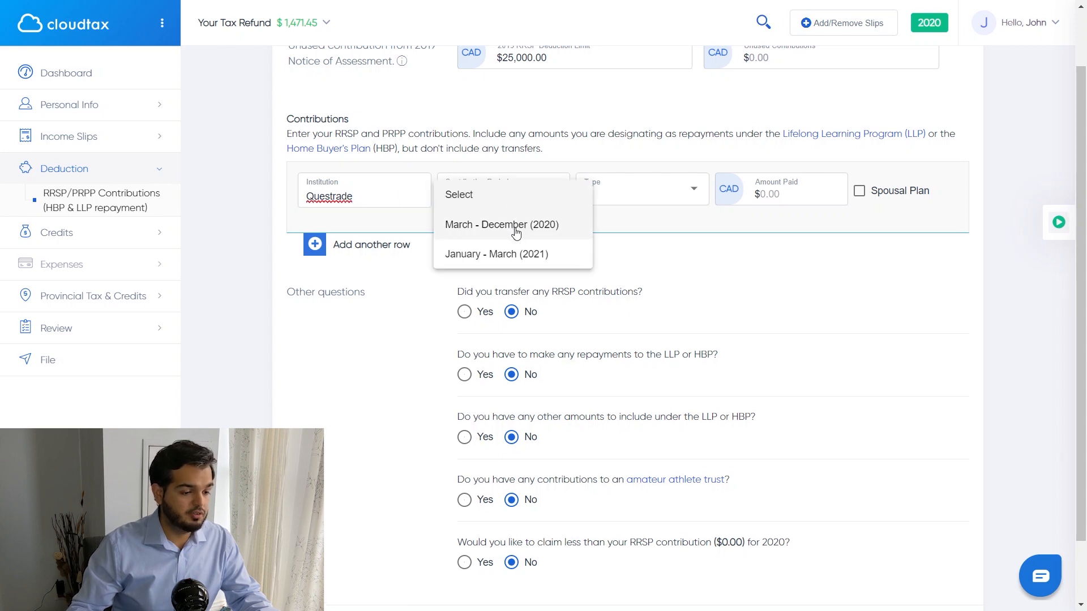
{"action": "left_click", "coordinate": [515, 225]}
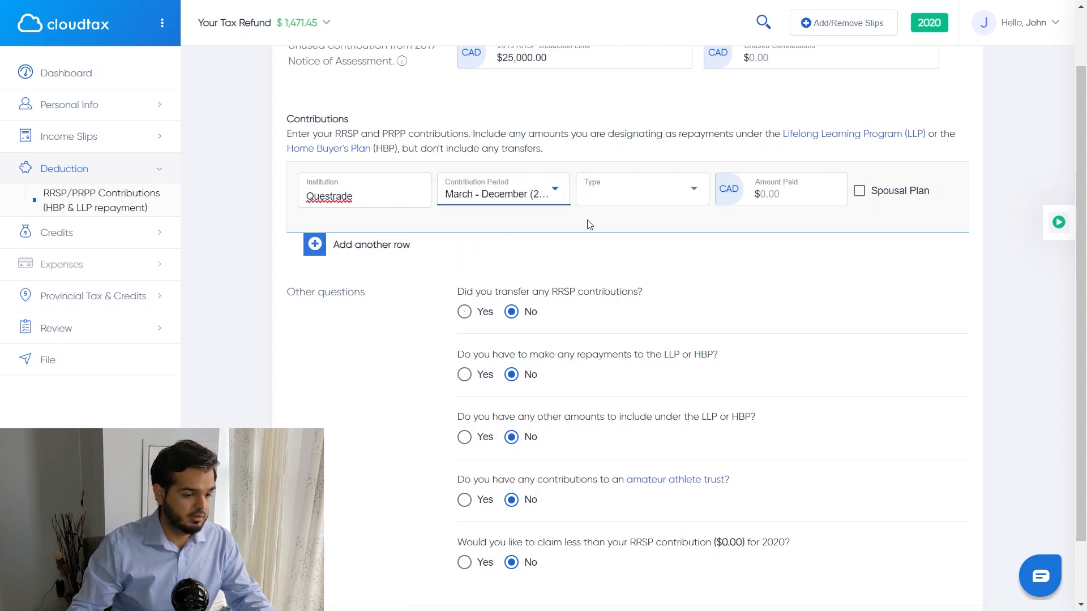
{"action": "left_click", "coordinate": [612, 194]}
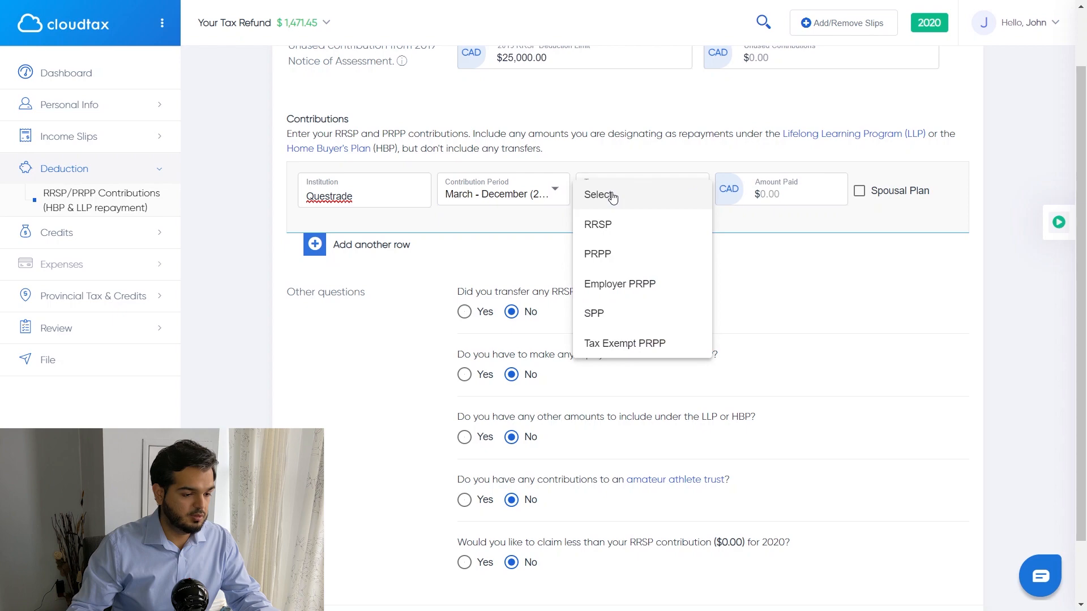
{"action": "left_click", "coordinate": [614, 228]}
{"action": "left_click", "coordinate": [785, 263]}
{"action": "type", "text": "3000"}
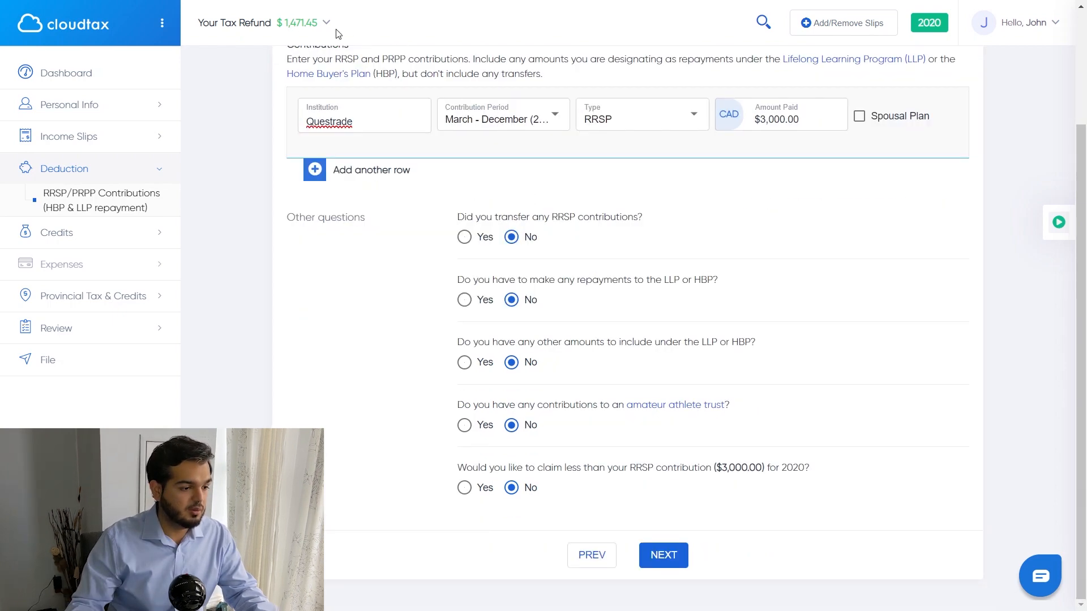
{"action": "left_click", "coordinate": [326, 25]}
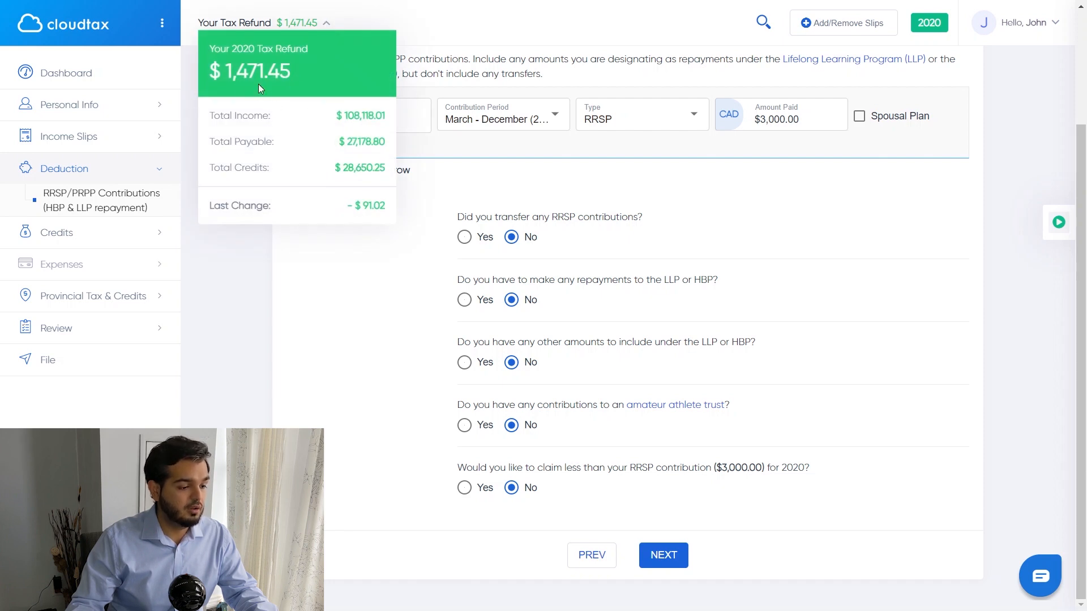
{"action": "left_click", "coordinate": [664, 556]}
Step: Review the refund breakdown showing the $1,302.29 last change
{"action": "left_click", "coordinate": [331, 25]}
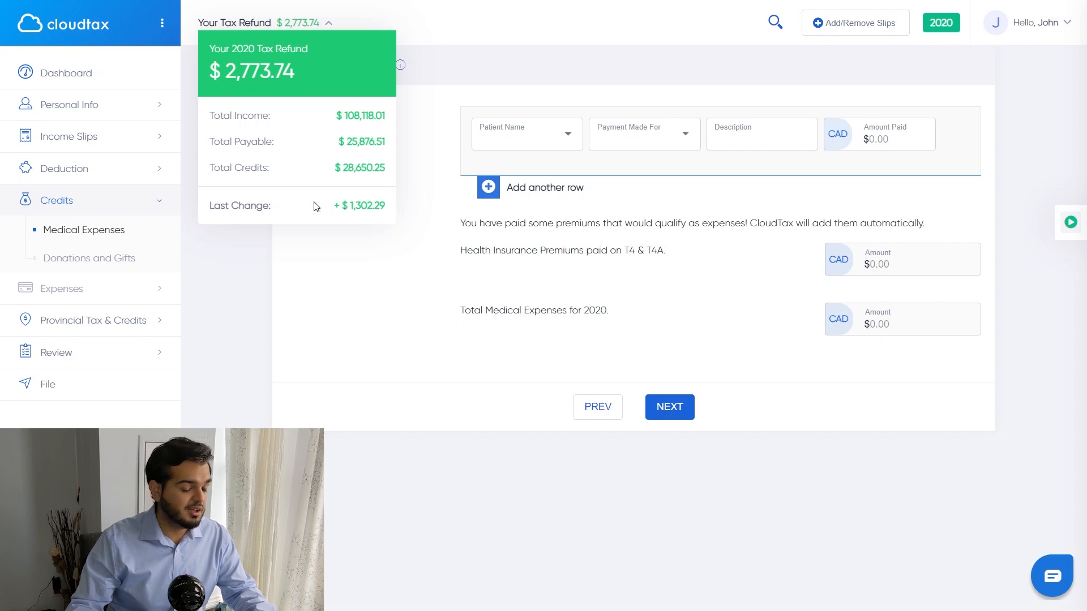
{"action": "left_click_drag", "start_coordinate": [343, 207], "coordinate": [391, 211]}
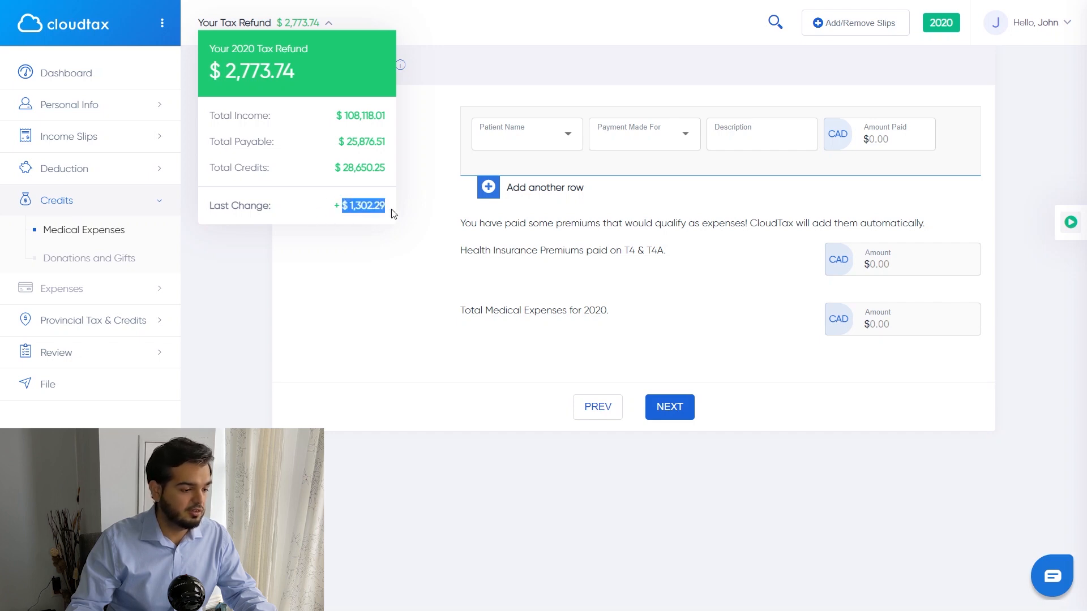
{"action": "left_click_drag", "start_coordinate": [276, 209], "coordinate": [218, 205]}
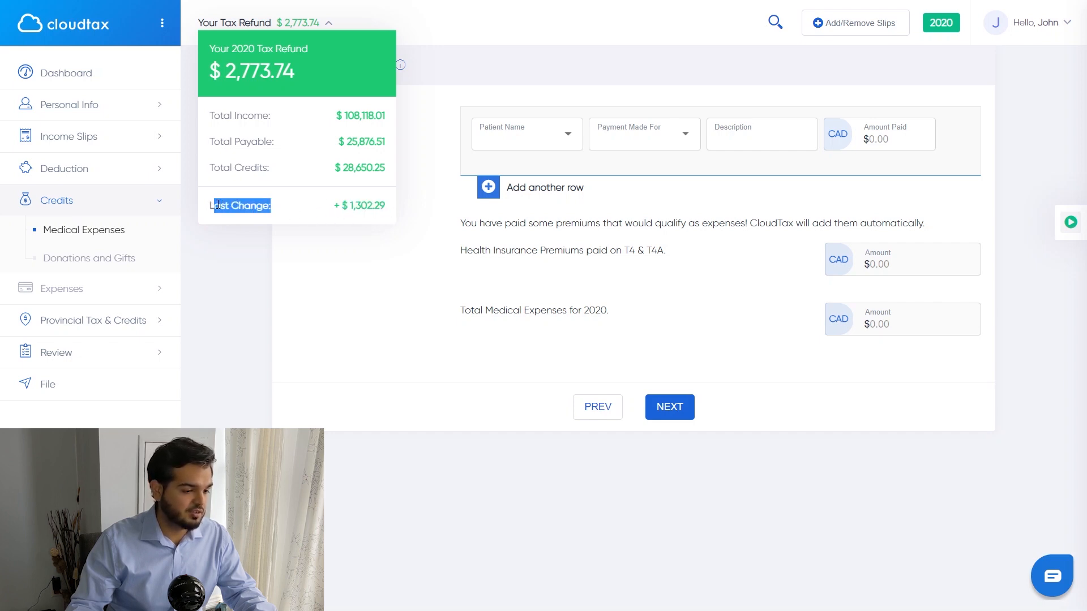
Step: Add a $200 eligible medical expense for the taxpayer's Prescription Eyeglasses
{"action": "left_click", "coordinate": [564, 138]}
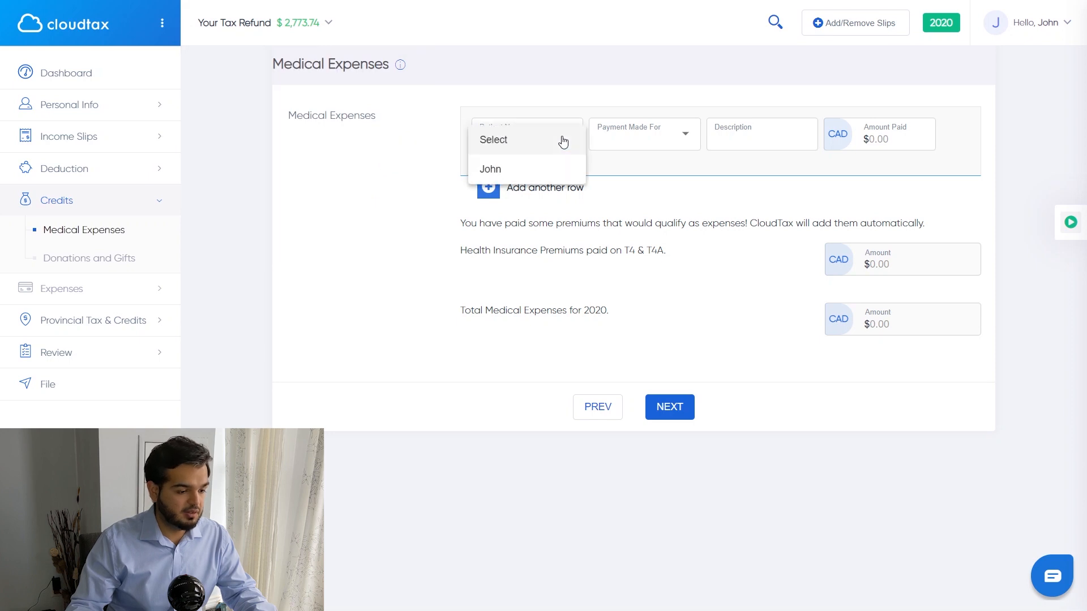
{"action": "left_click", "coordinate": [518, 170]}
{"action": "left_click", "coordinate": [652, 134]}
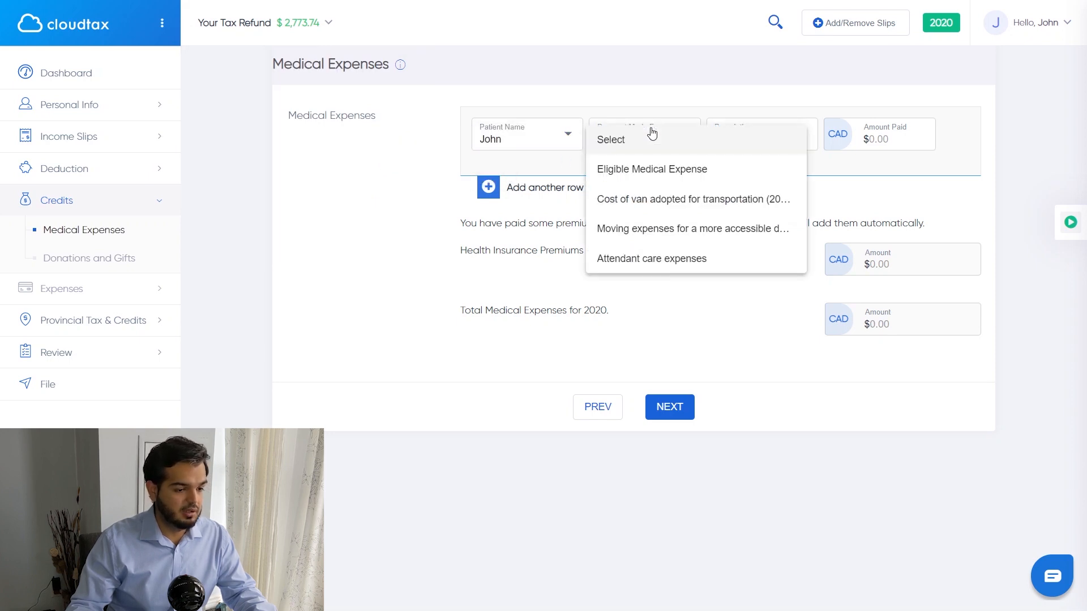
{"action": "left_click", "coordinate": [649, 171]}
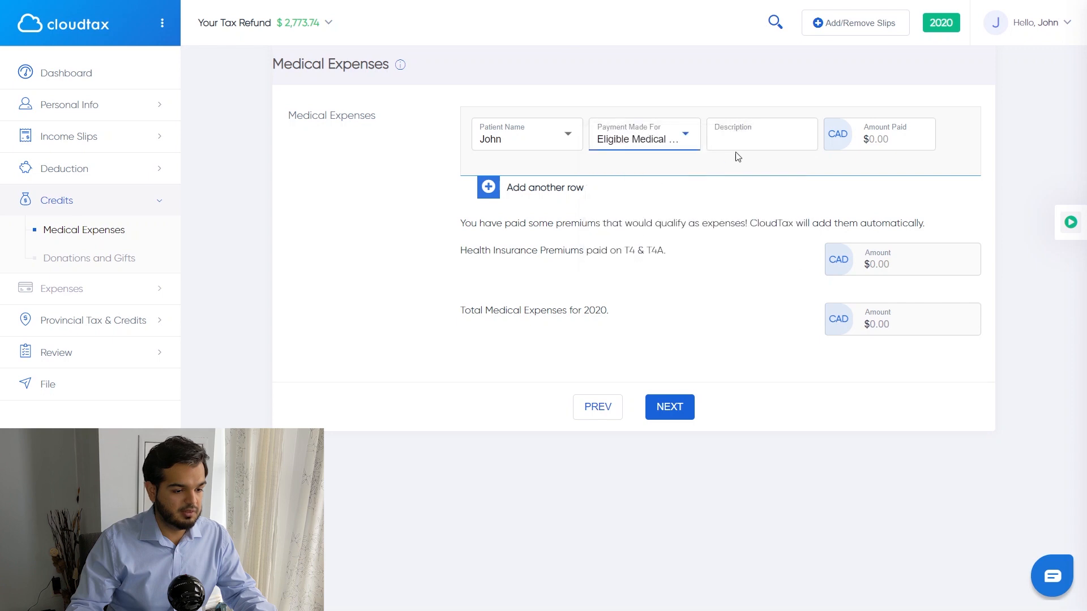
{"action": "left_click", "coordinate": [745, 140]}
{"action": "type", "text": "Pres"}
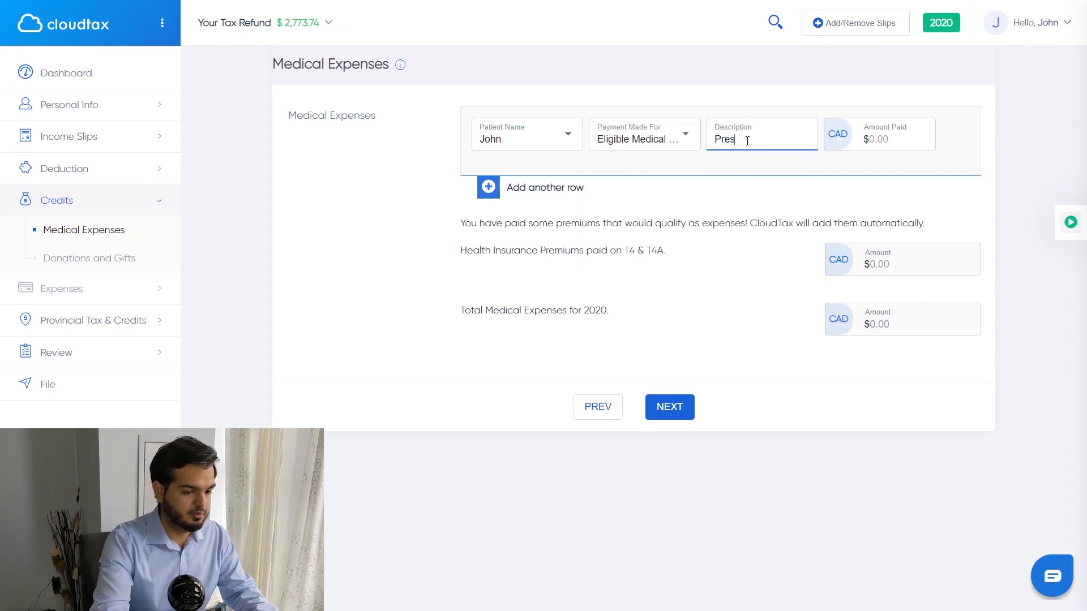
{"action": "type", "text": "cription"}
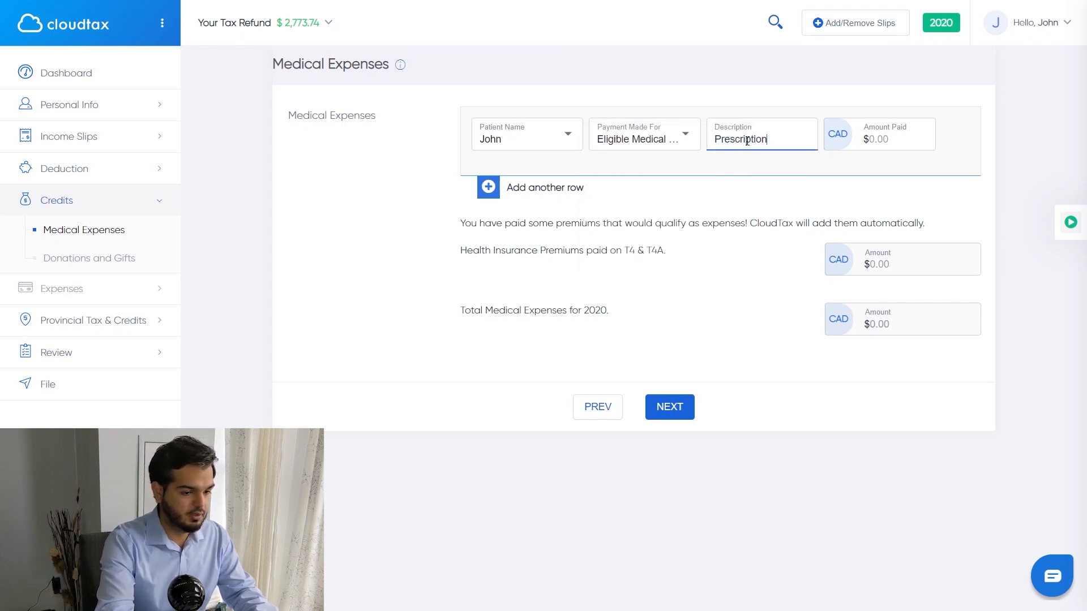
{"action": "type", "text": " Eyeglasses"}
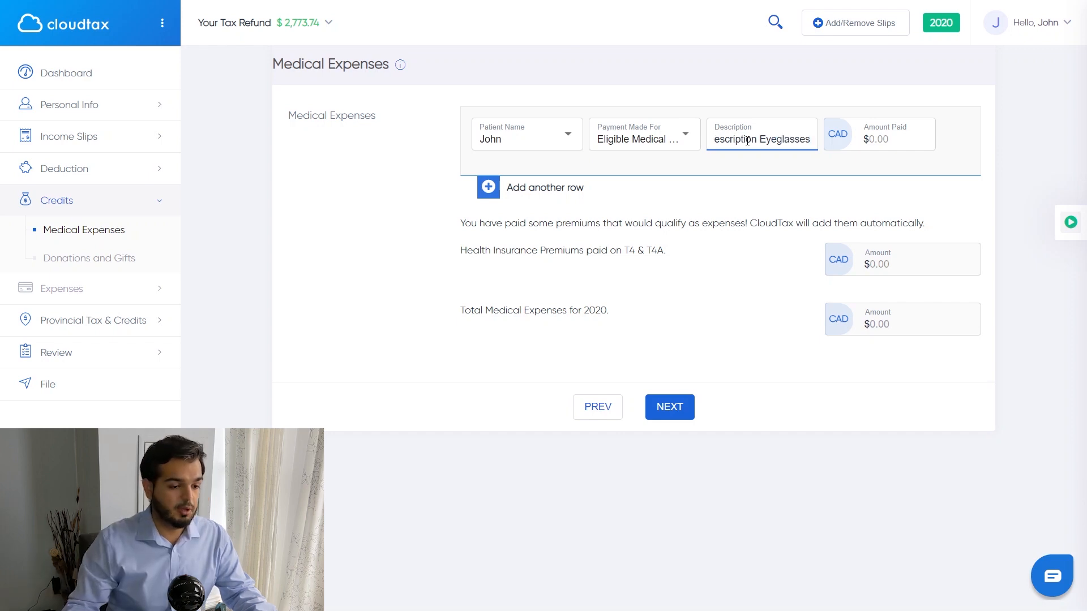
{"action": "left_click", "coordinate": [885, 141]}
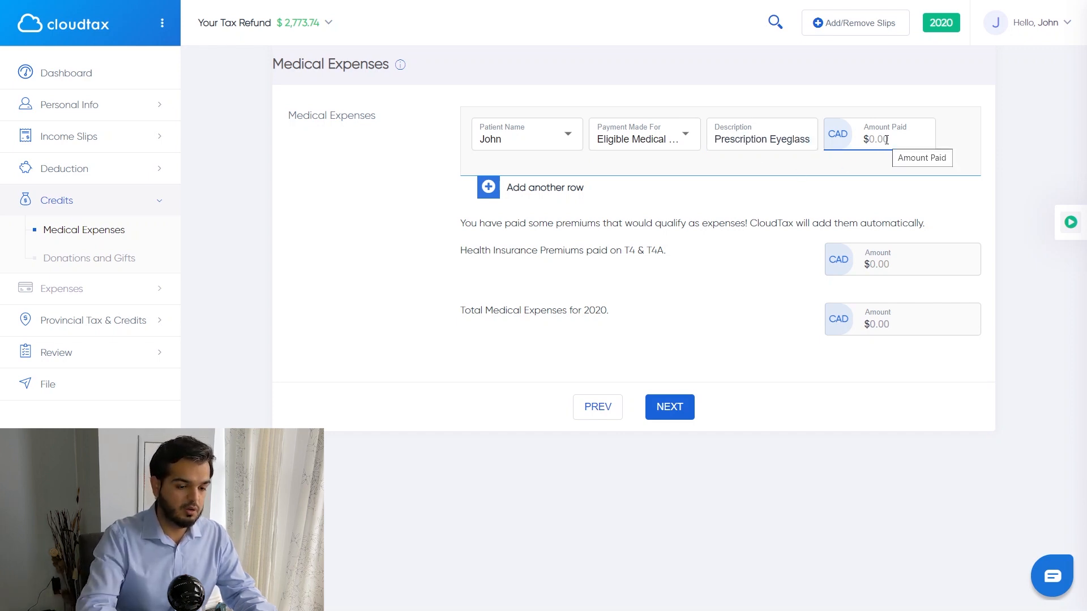
{"action": "type", "text": "200"}
{"action": "left_click", "coordinate": [670, 407]}
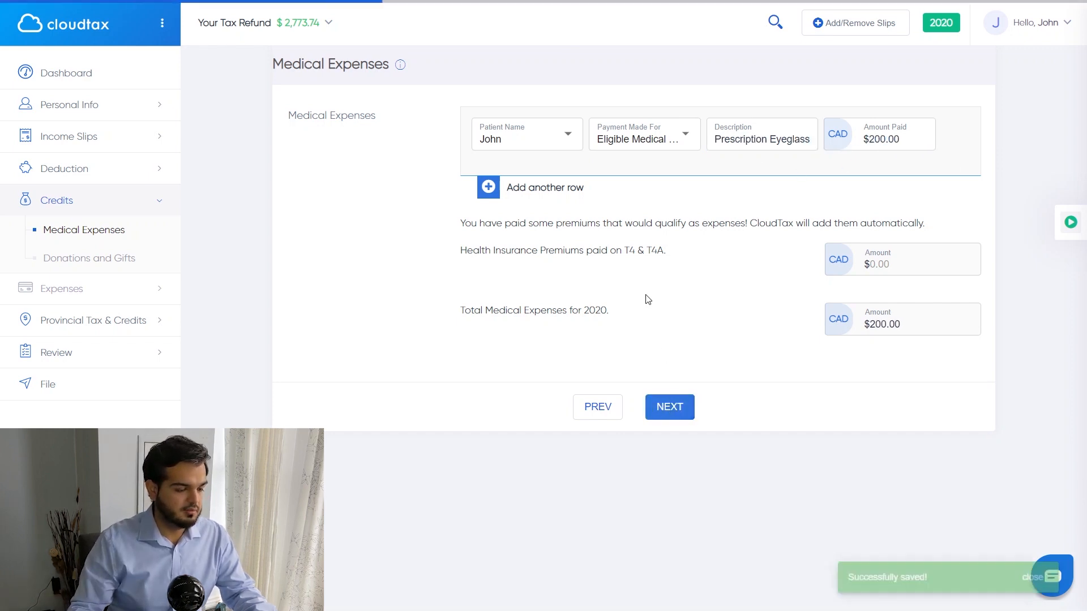
Step: Record a $500 SickKids donation to registered charities and save it
{"action": "left_click", "coordinate": [545, 161]}
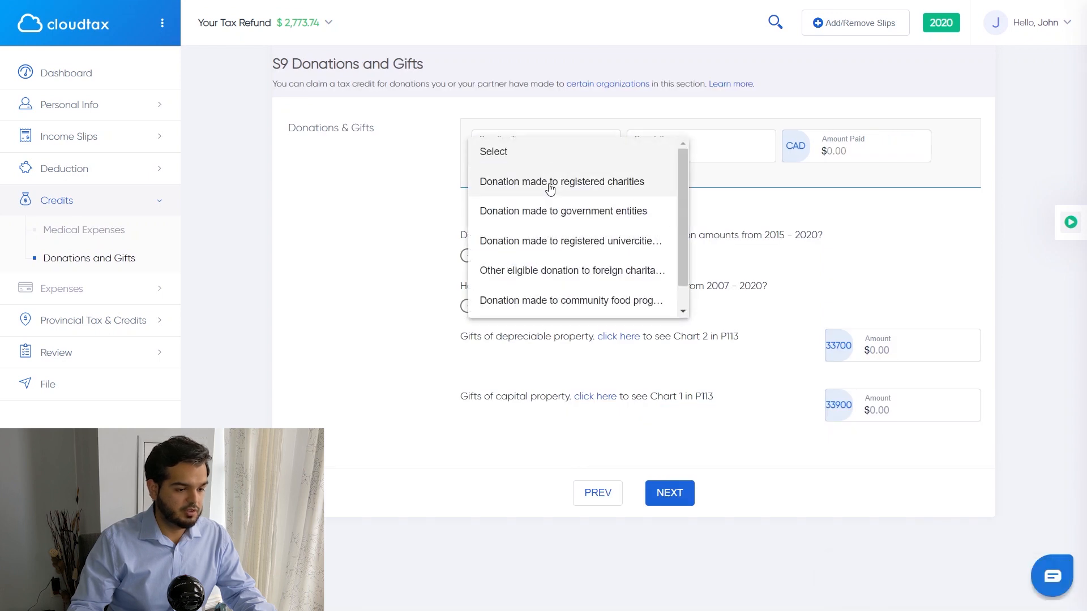
{"action": "left_click", "coordinate": [551, 186]}
{"action": "left_click", "coordinate": [669, 149]}
{"action": "type", "text": "Si"}
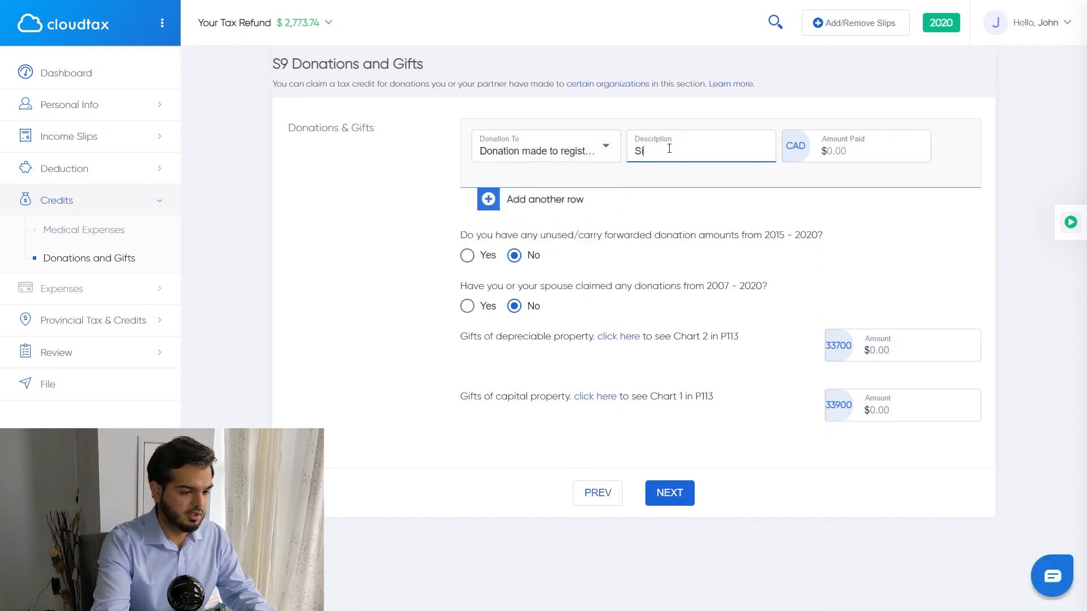
{"action": "type", "text": "ckKids"}
{"action": "key", "text": "Tab"}
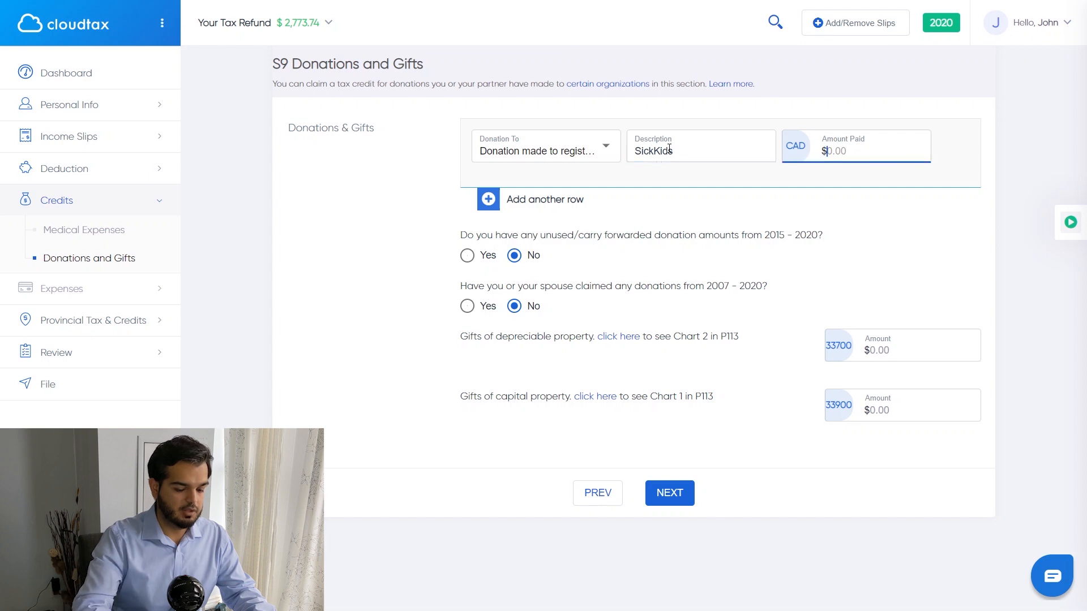
{"action": "type", "text": "500"}
{"action": "left_click", "coordinate": [671, 493]}
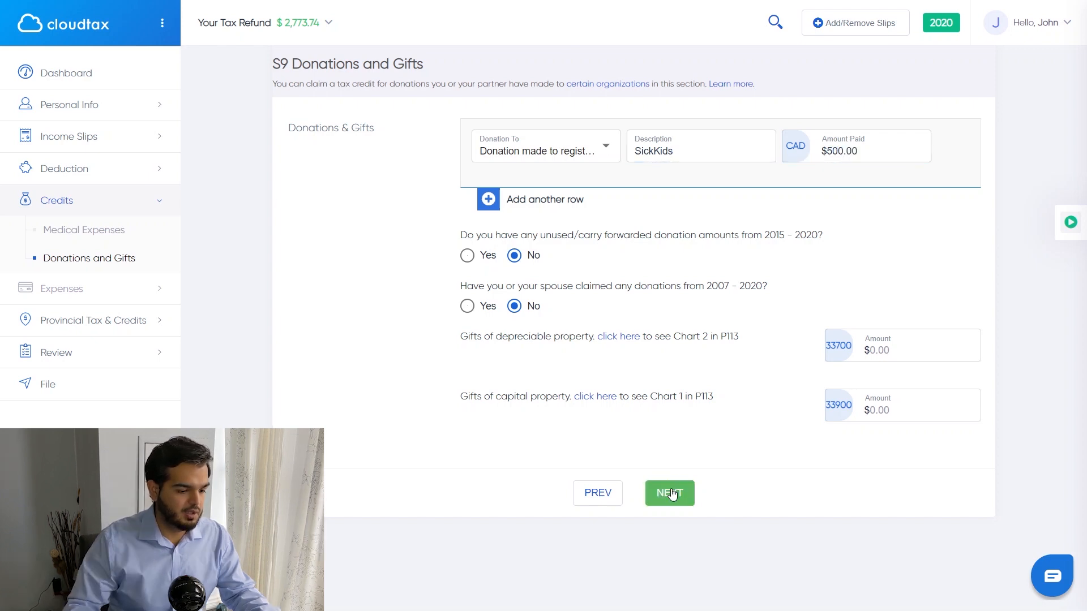
{"action": "left_click", "coordinate": [670, 493]}
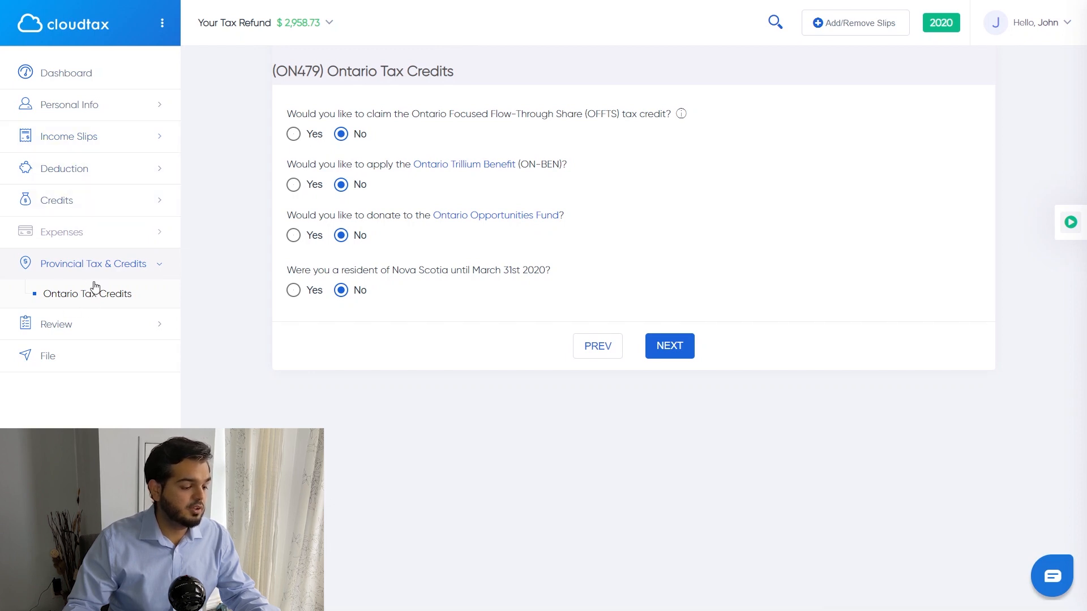
{"action": "left_click", "coordinate": [99, 141]}
{"action": "left_click", "coordinate": [99, 199]}
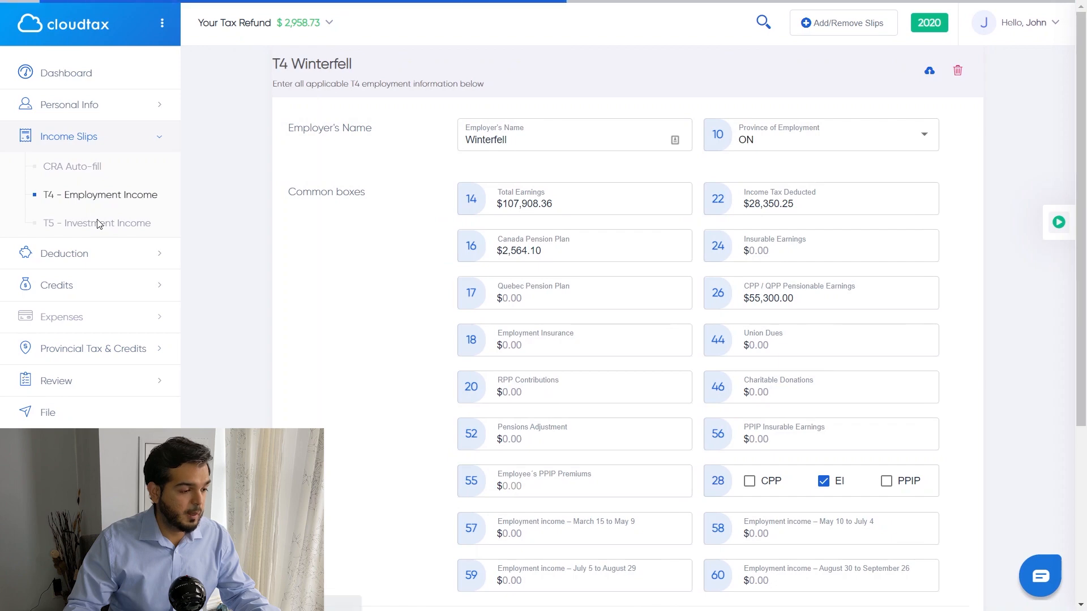
{"action": "left_click", "coordinate": [98, 223]}
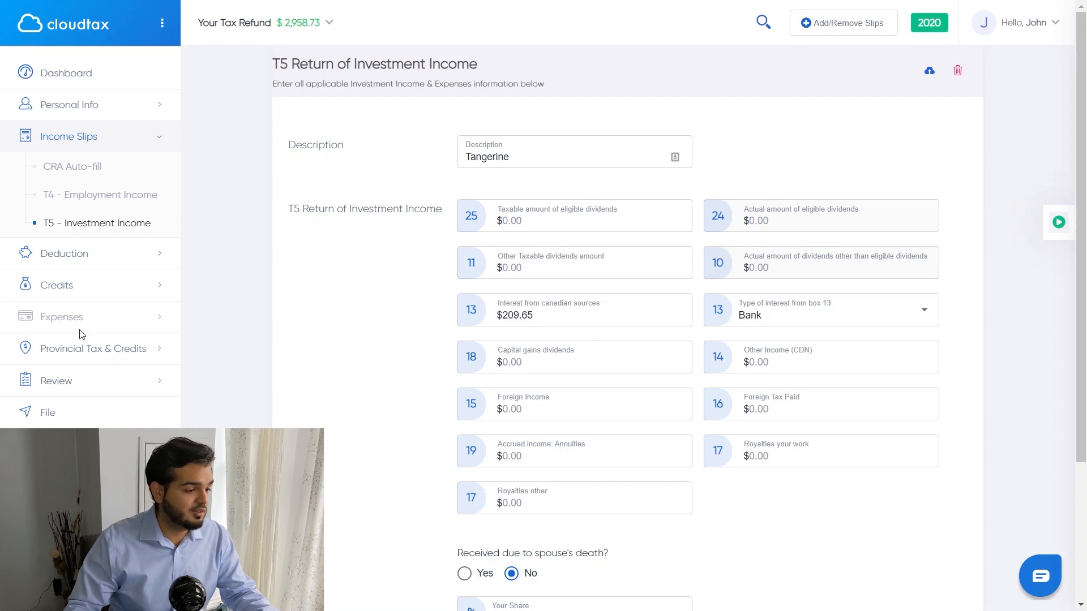
{"action": "left_click", "coordinate": [74, 139]}
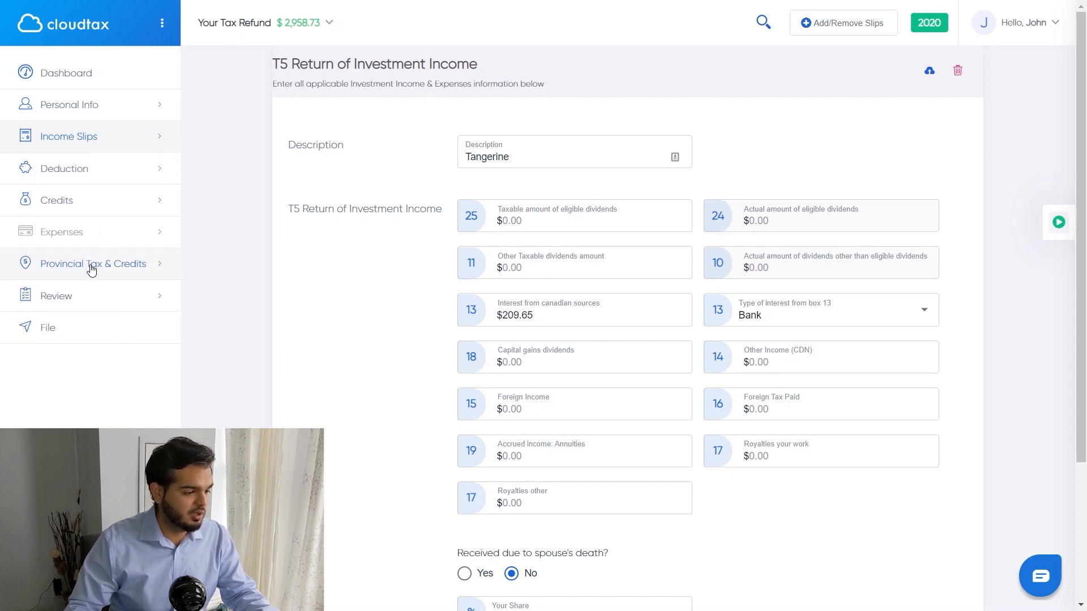
{"action": "left_click", "coordinate": [92, 265]}
{"action": "left_click", "coordinate": [87, 294]}
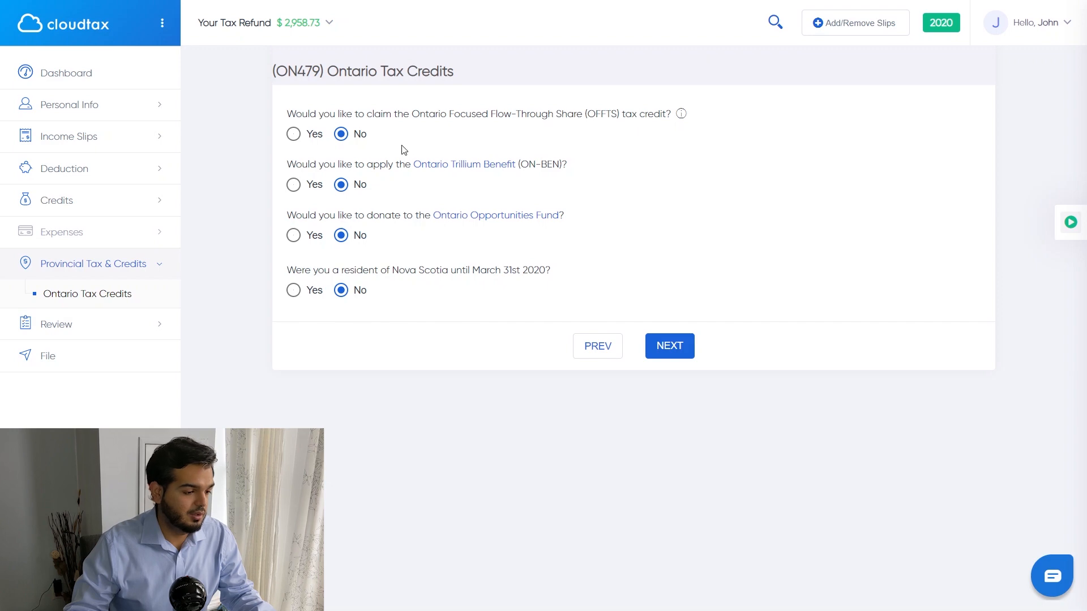
{"action": "left_click", "coordinate": [463, 164]}
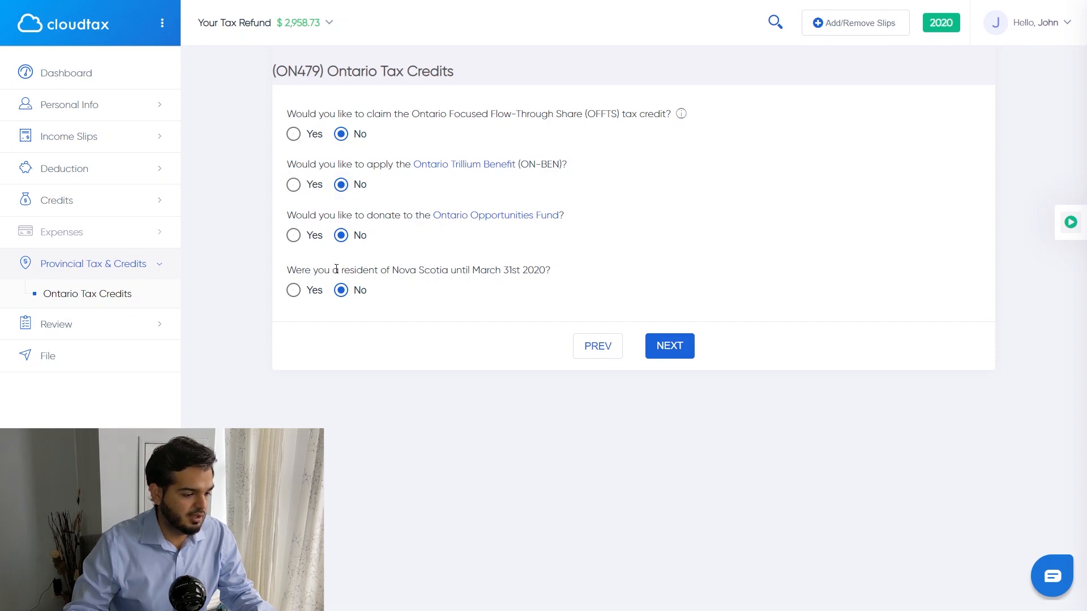
{"action": "left_click", "coordinate": [678, 348]}
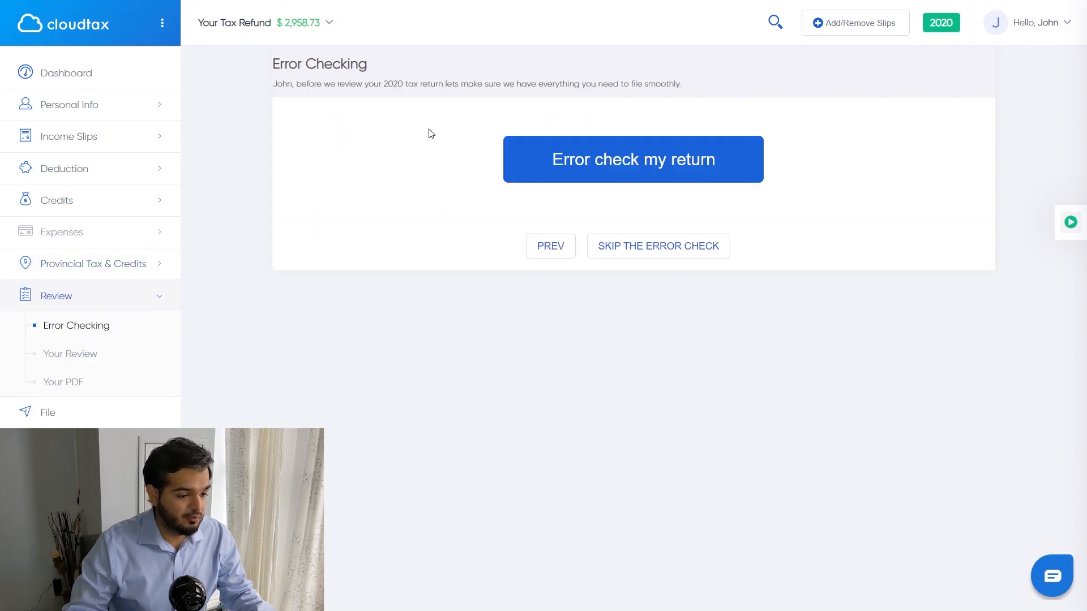
Step: Run the error check on the return and continue to the review page
{"action": "left_click", "coordinate": [606, 168]}
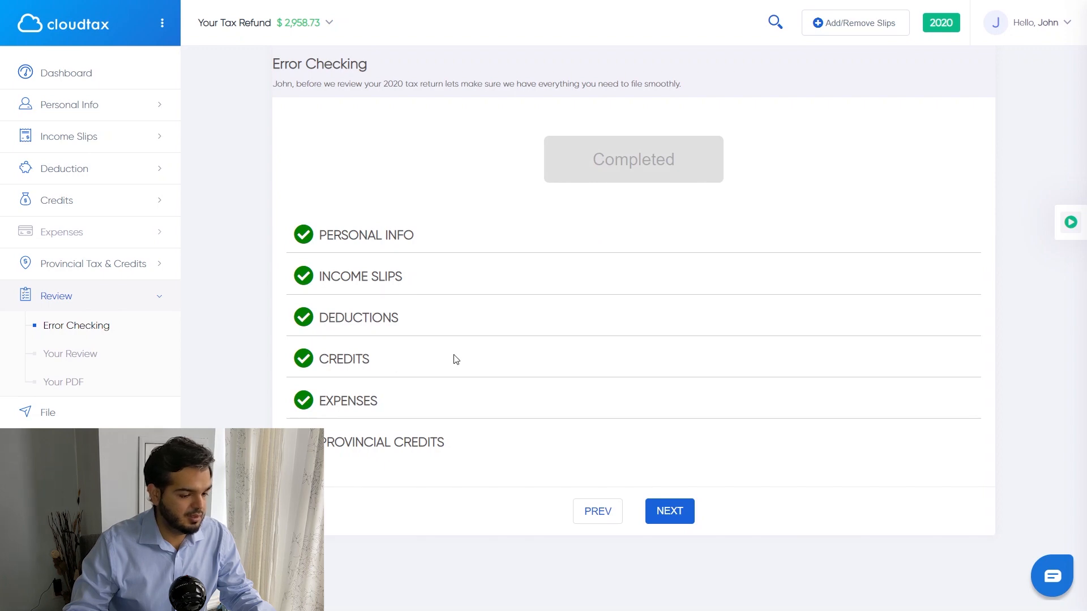
{"action": "left_click", "coordinate": [683, 512]}
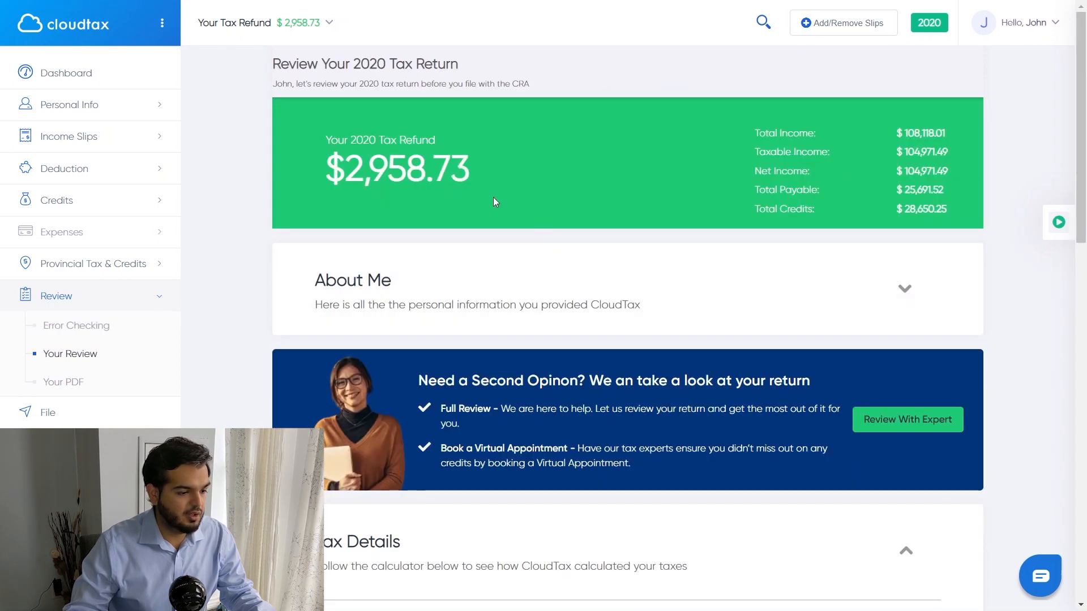
Step: Review the $2,958.73 refund, taxable income and the About Me details
{"action": "left_click_drag", "start_coordinate": [480, 175], "coordinate": [347, 173]}
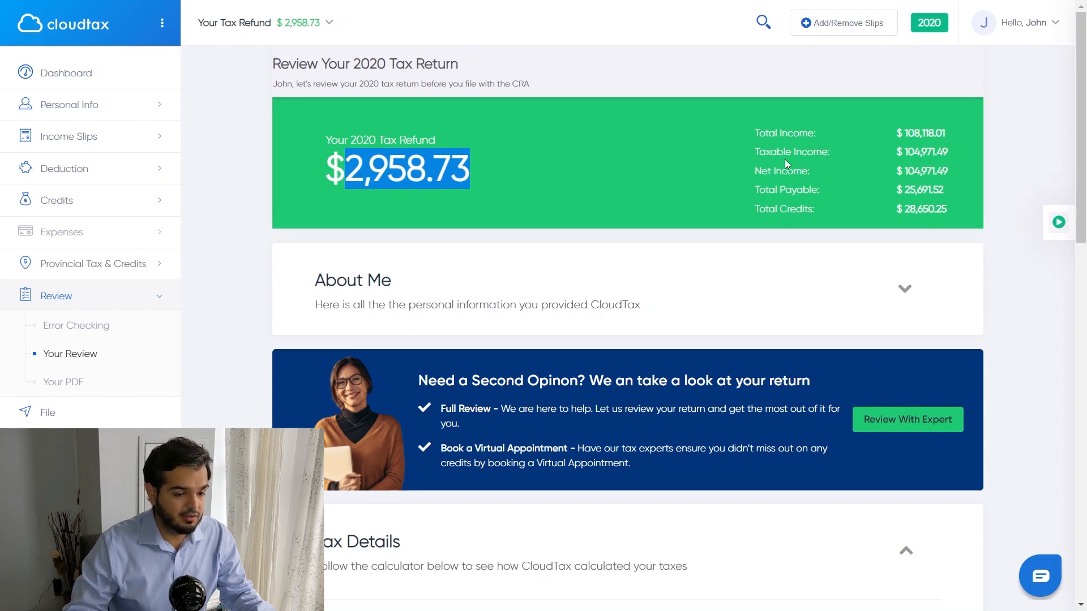
{"action": "left_click_drag", "start_coordinate": [896, 134], "coordinate": [944, 153]}
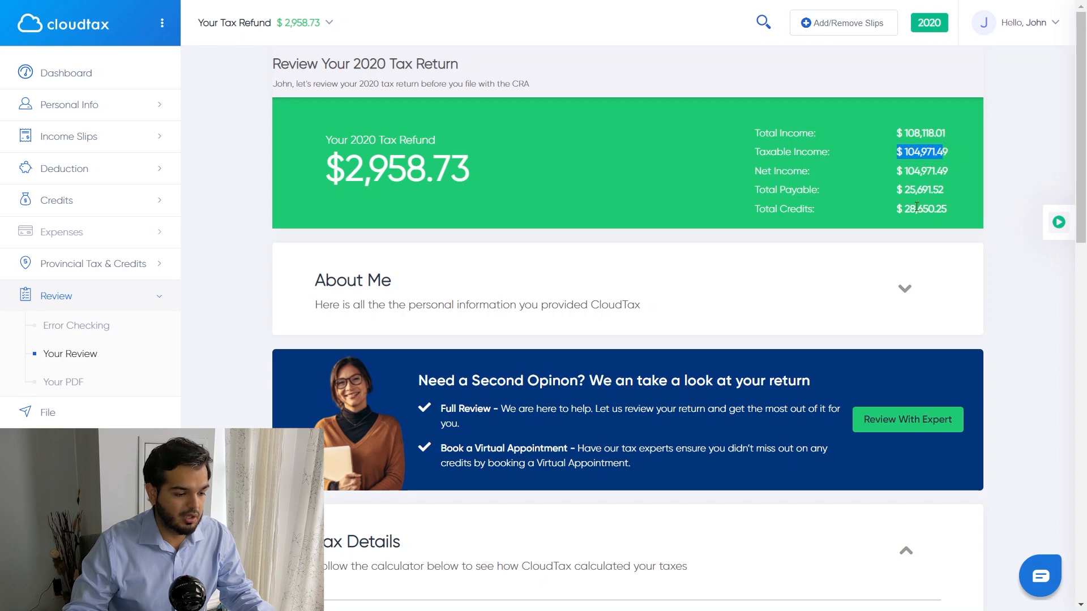
{"action": "left_click", "coordinate": [884, 291]}
{"action": "scroll", "coordinate": [669, 274], "scroll_direction": "down", "scroll_amount": 3}
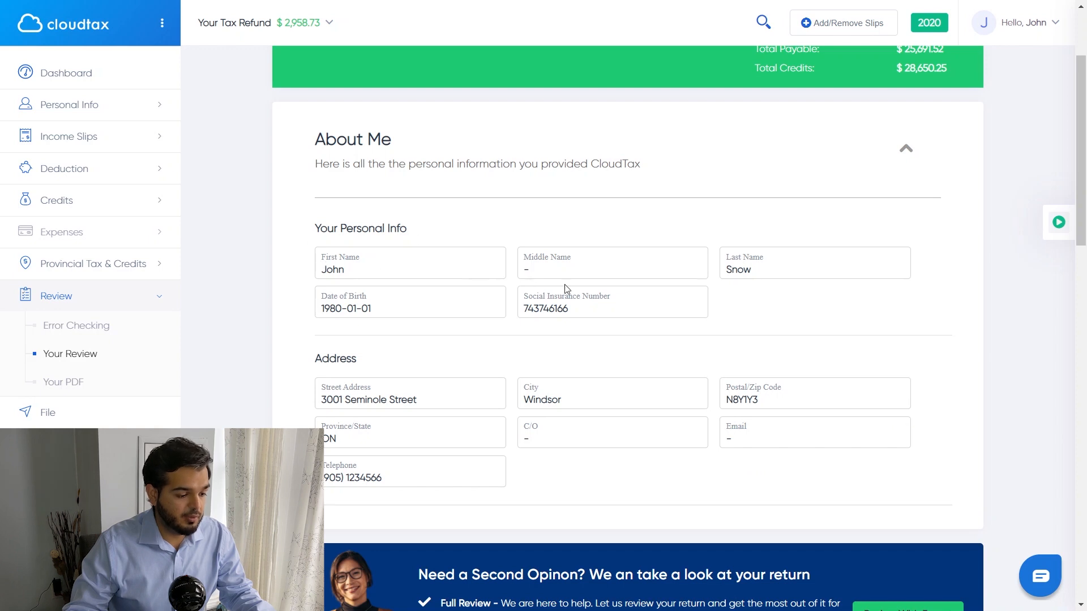
{"action": "left_click", "coordinate": [900, 147]}
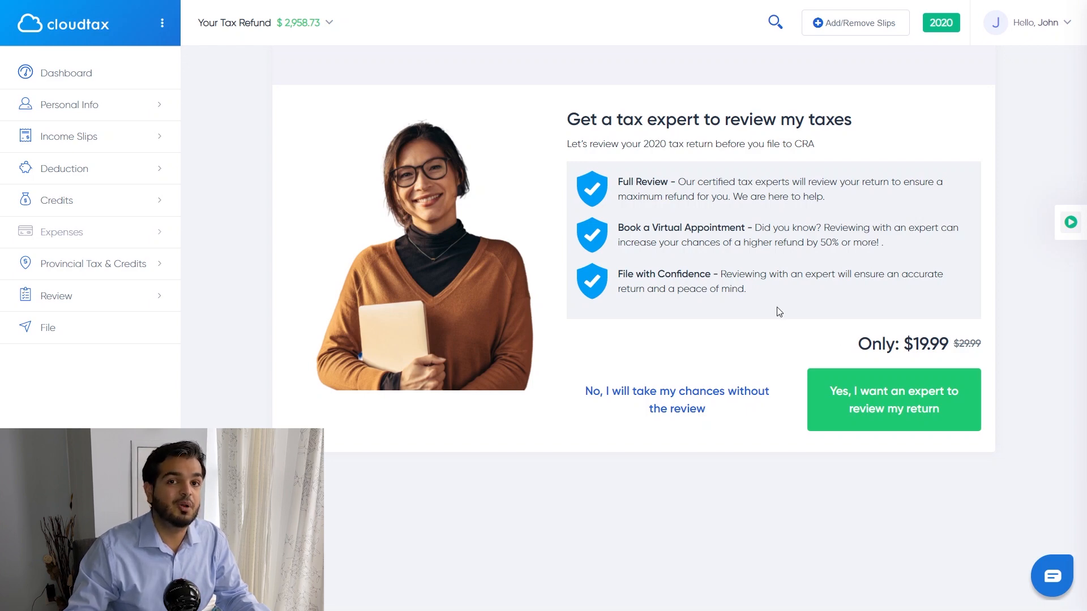
Step: Decline both the $19.99 expert review and the audit protection offers
{"action": "left_click", "coordinate": [715, 395]}
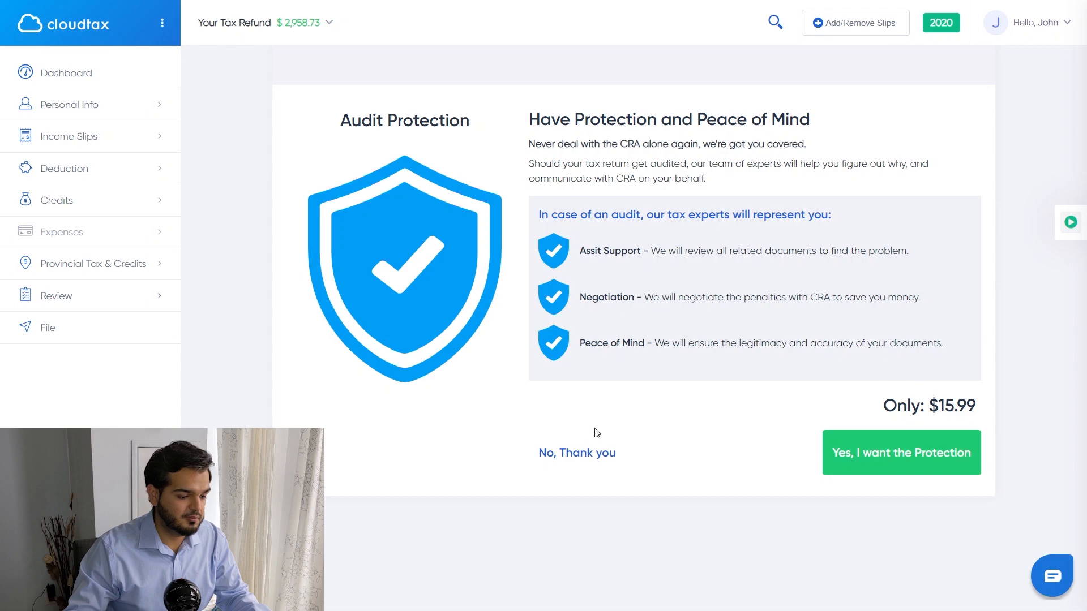
{"action": "left_click", "coordinate": [593, 453]}
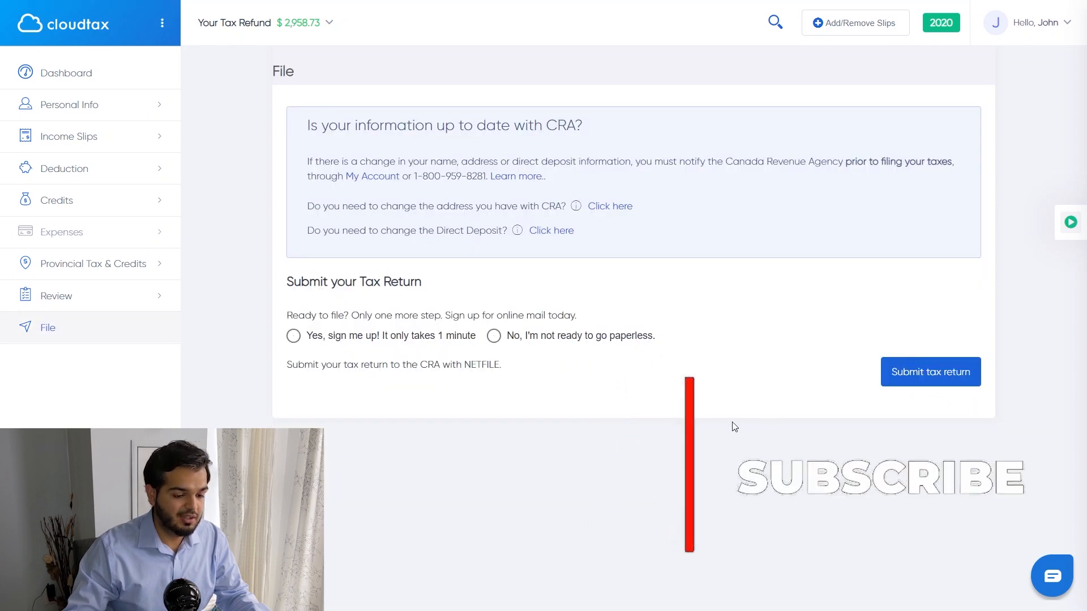